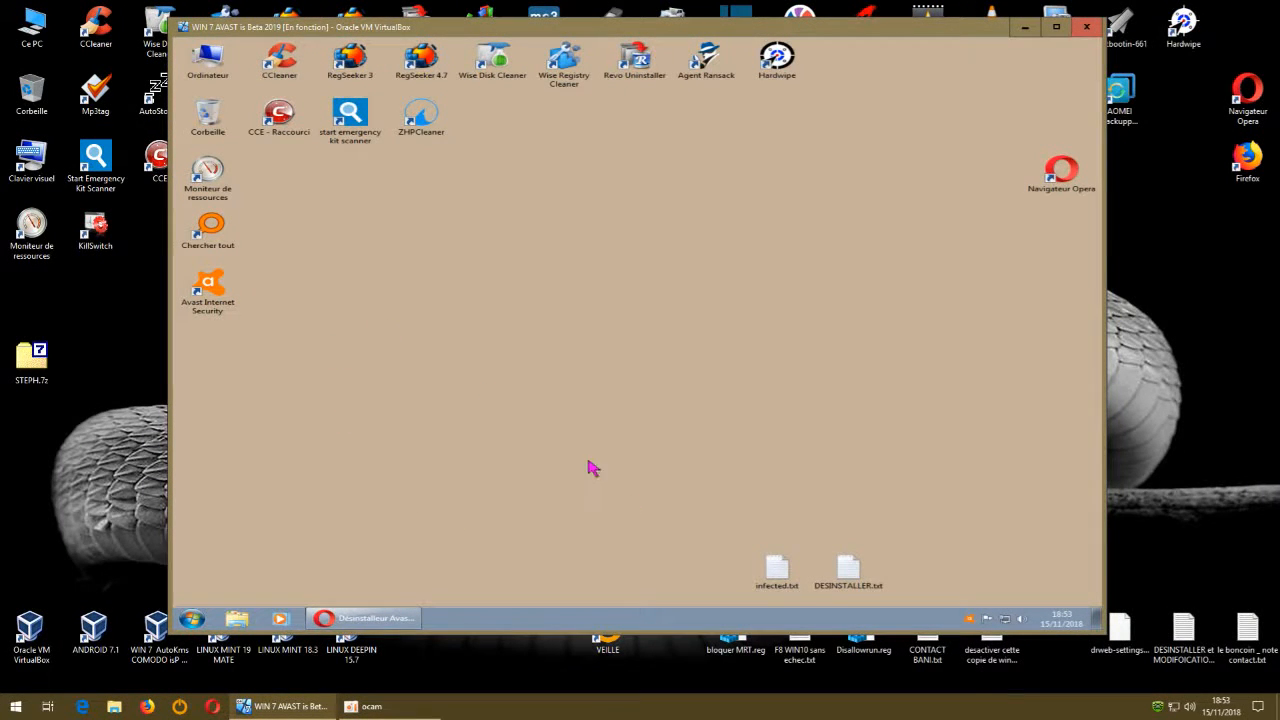
Check the protection status in Avast Internet Security and close its window.
{"action": "left_click", "coordinate": [215, 310]}
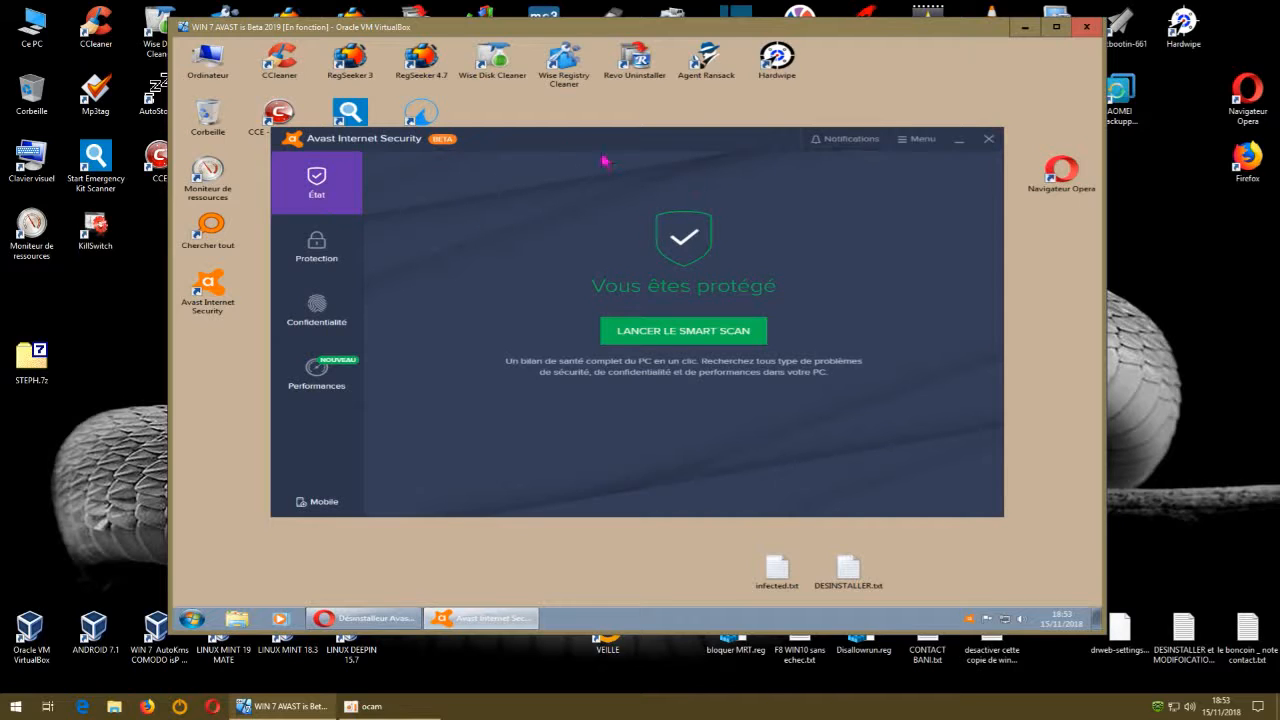
{"action": "left_click", "coordinate": [988, 139]}
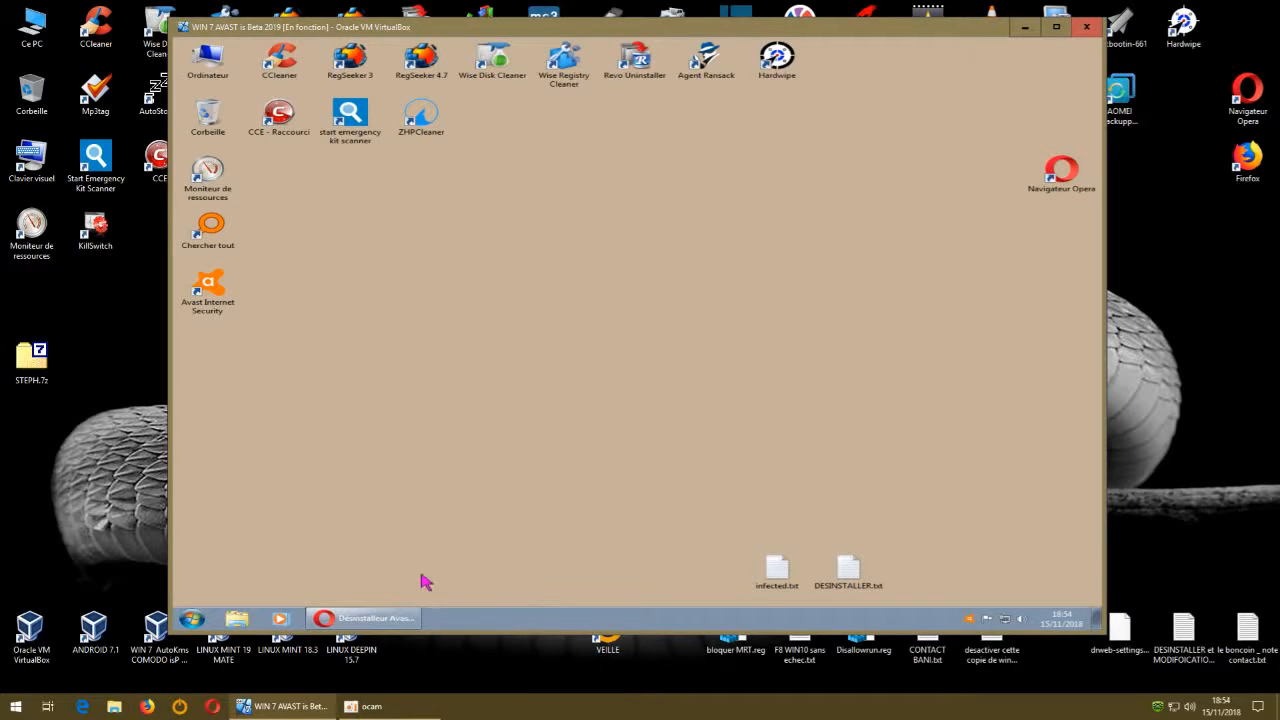
Download avastclear.exe from the Avast uninstall utility page, check the download, and minimize the browser.
{"action": "left_click", "coordinate": [382, 618]}
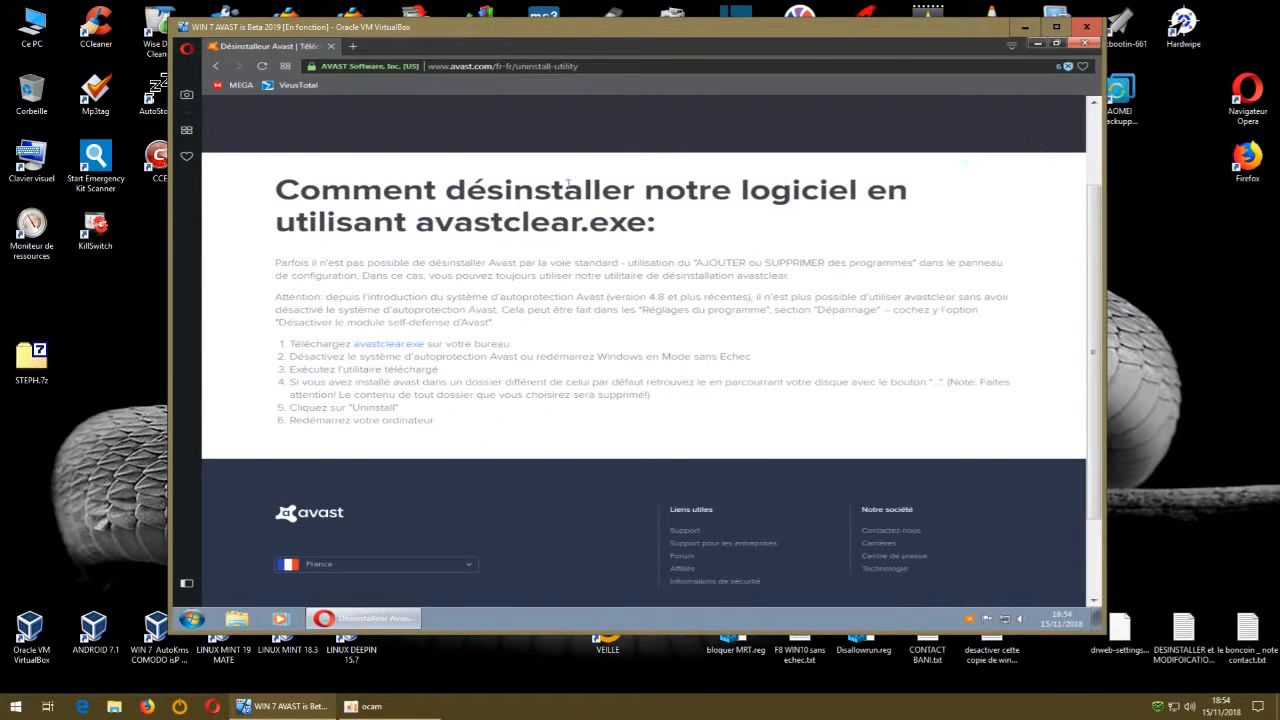
{"action": "scroll", "coordinate": [252, 148], "scroll_direction": "down", "scroll_amount": 1}
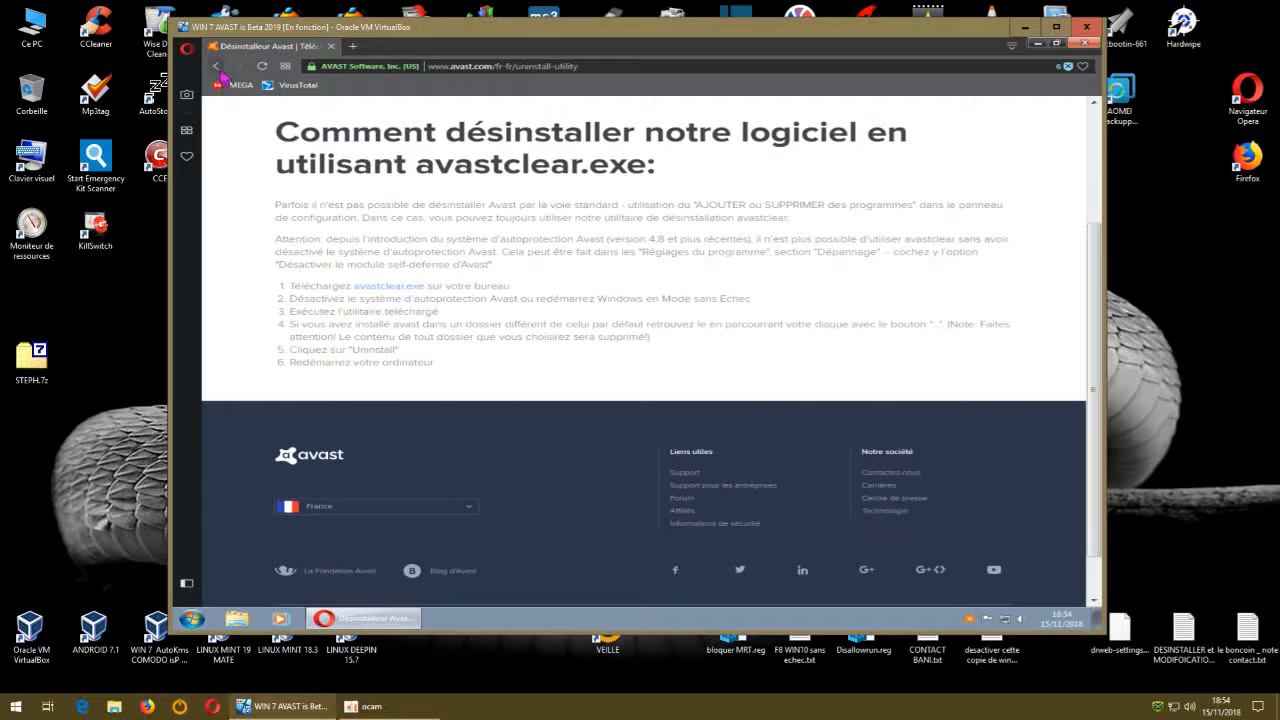
{"action": "scroll", "coordinate": [391, 271], "scroll_direction": "up", "scroll_amount": 3}
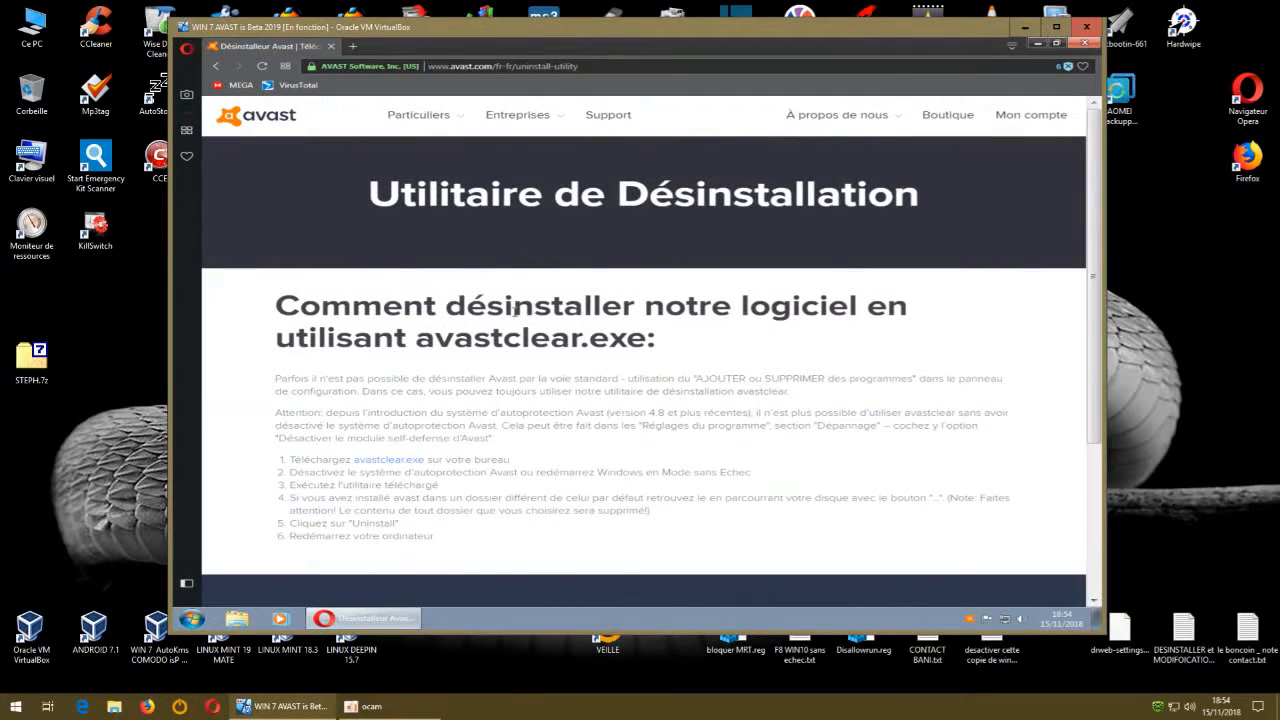
{"action": "scroll", "coordinate": [566, 302], "scroll_direction": "down", "scroll_amount": 4}
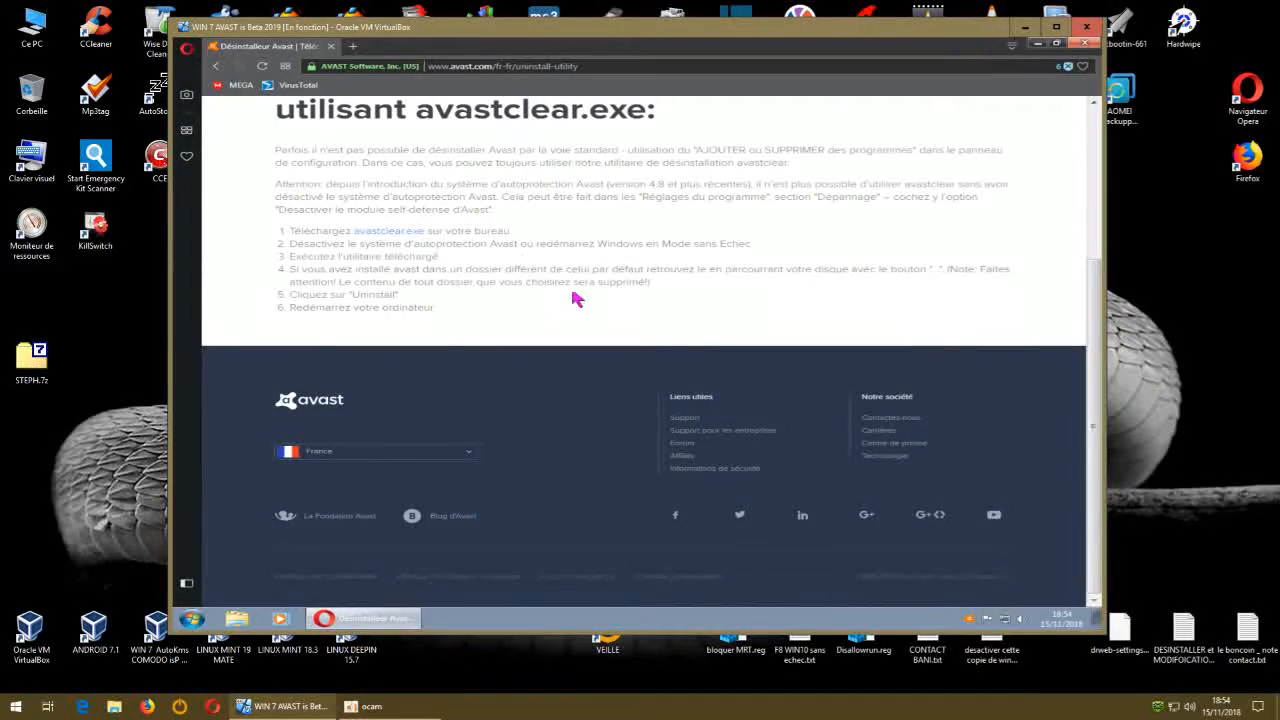
{"action": "left_click", "coordinate": [406, 235]}
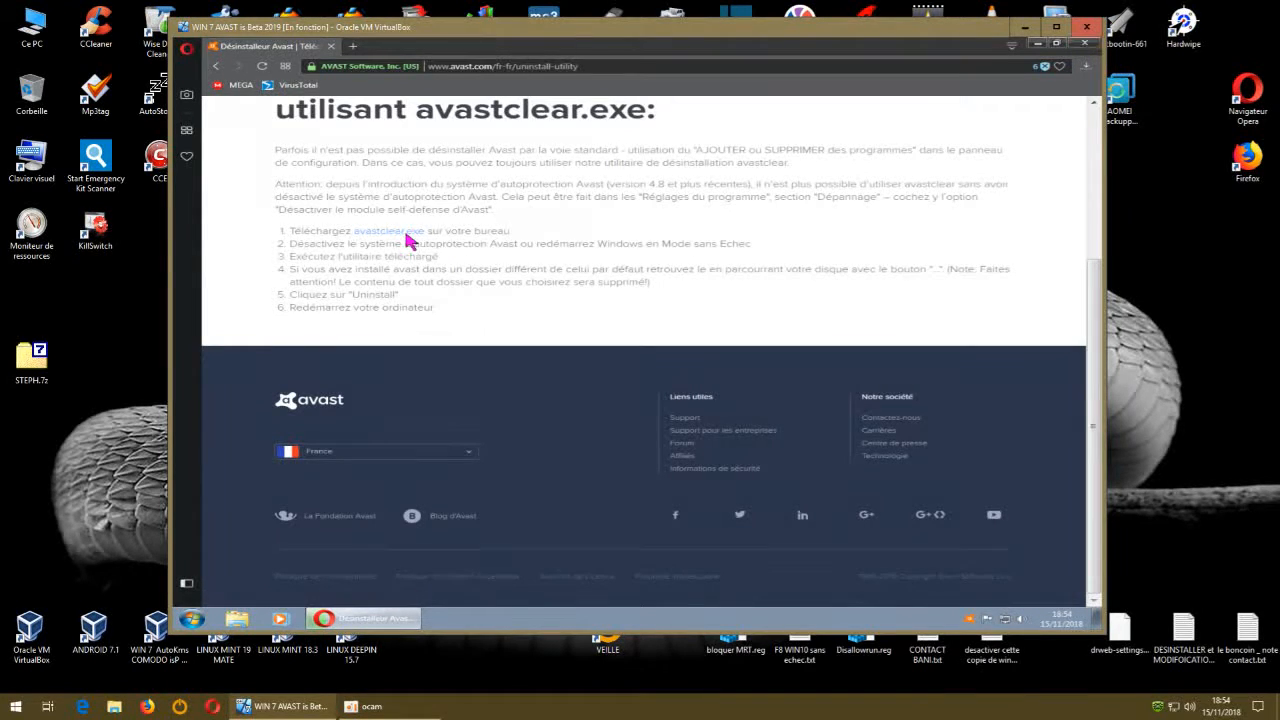
{"action": "left_click", "coordinate": [508, 315]}
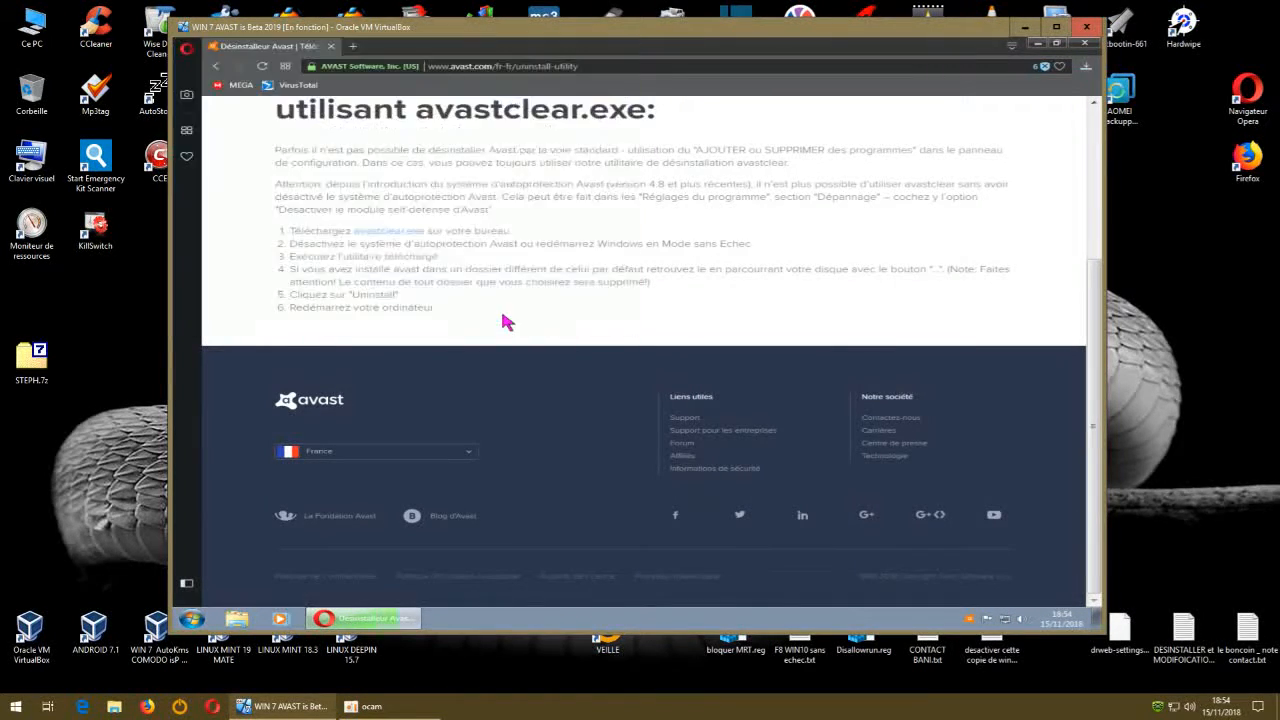
{"action": "left_click", "coordinate": [1086, 68]}
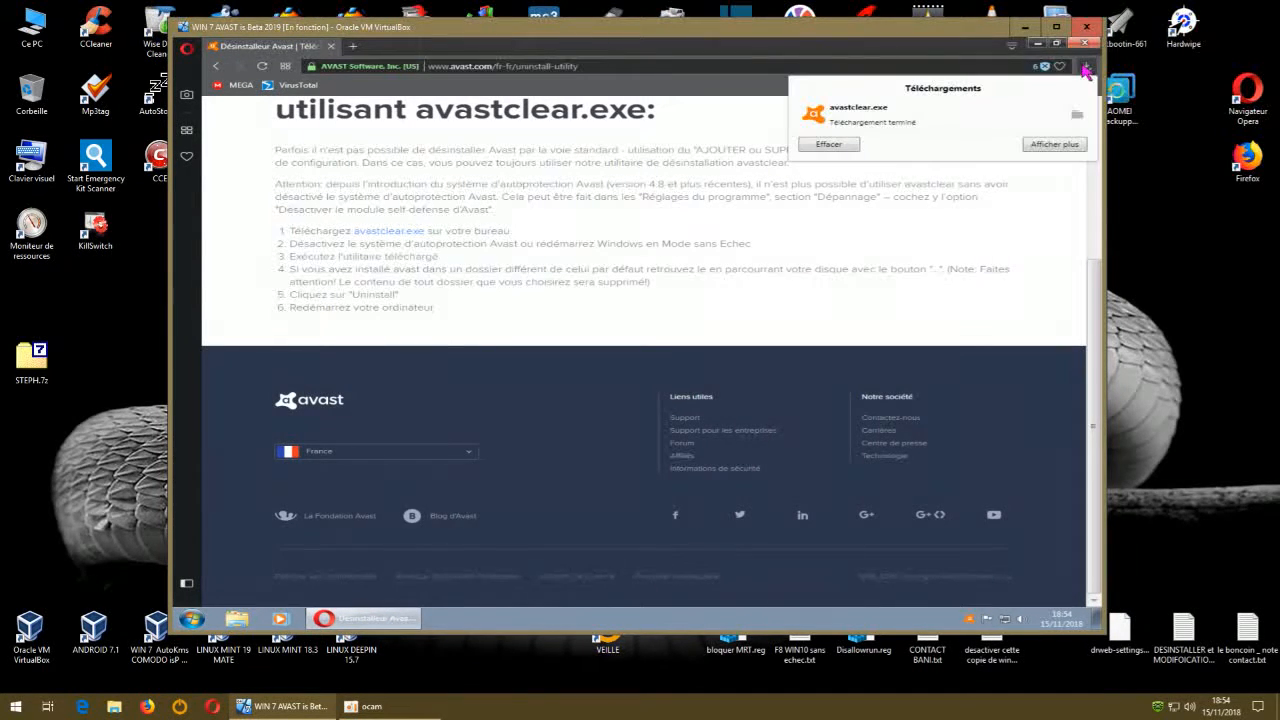
{"action": "left_click", "coordinate": [1037, 44]}
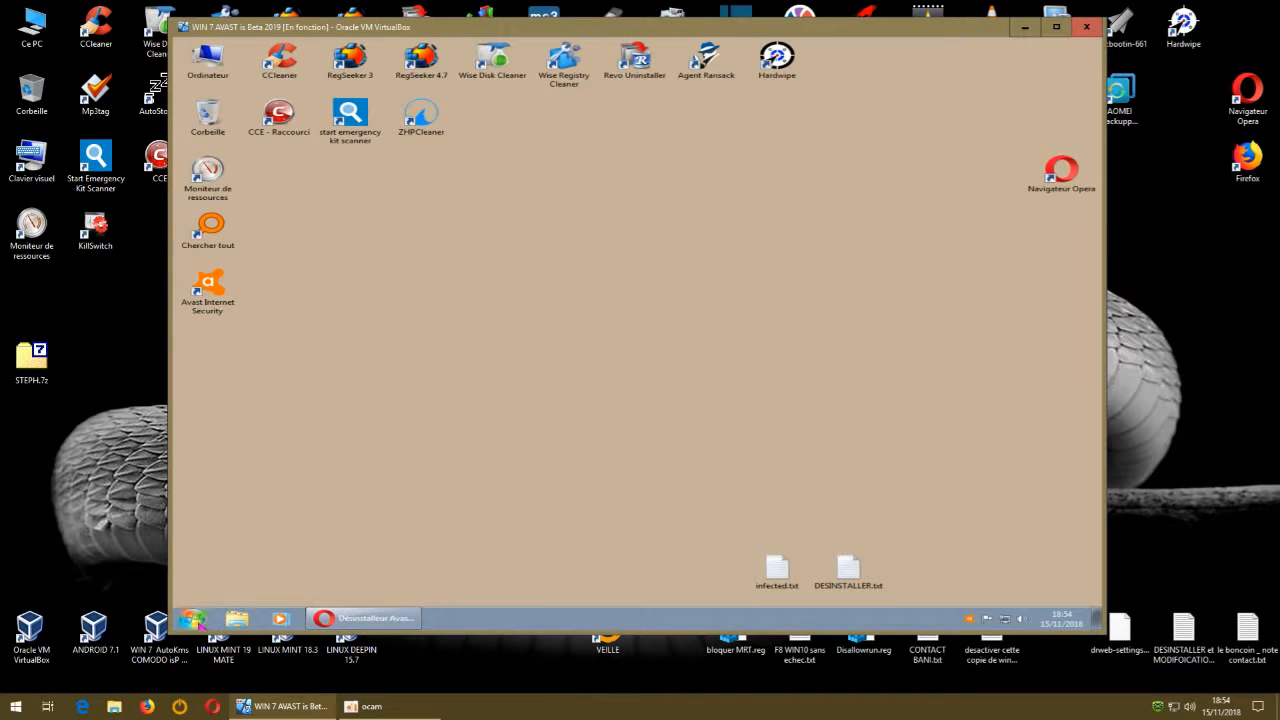
Restart the Windows 7 virtual machine and bring up the advanced boot options during startup.
{"action": "left_click", "coordinate": [192, 619]}
{"action": "mouse_move", "coordinate": [451, 594]}
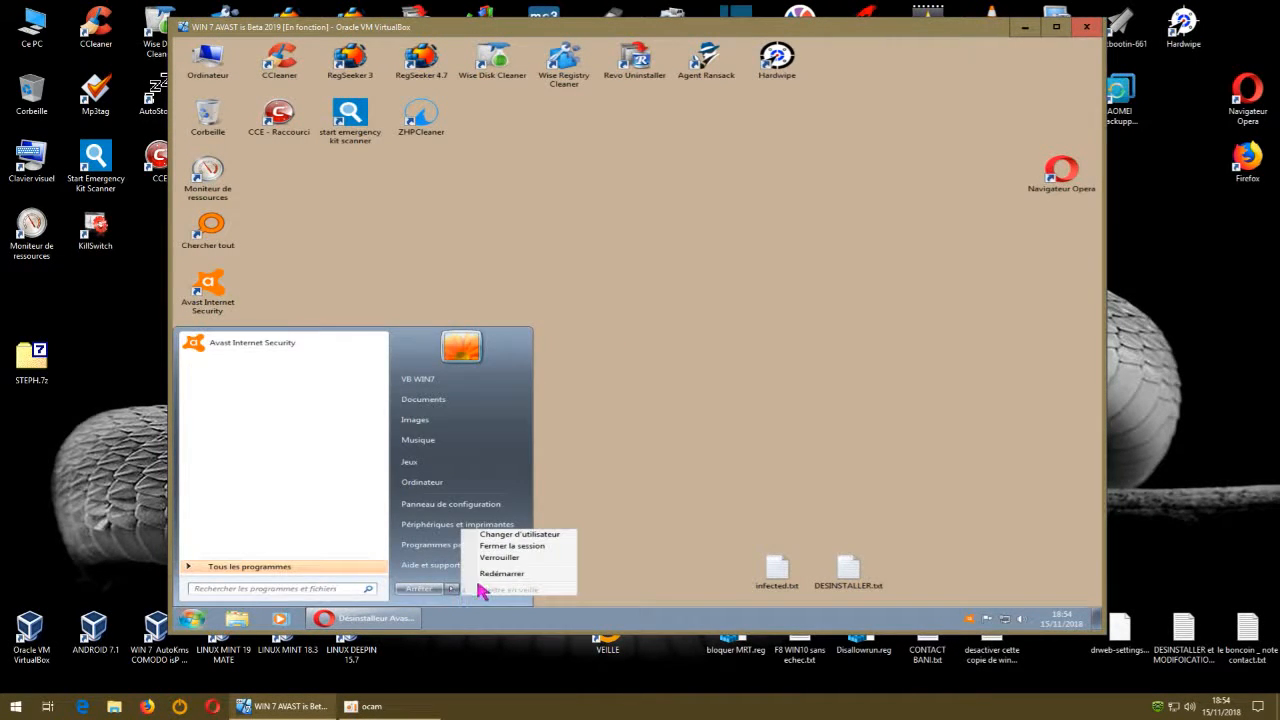
{"action": "left_click", "coordinate": [487, 580]}
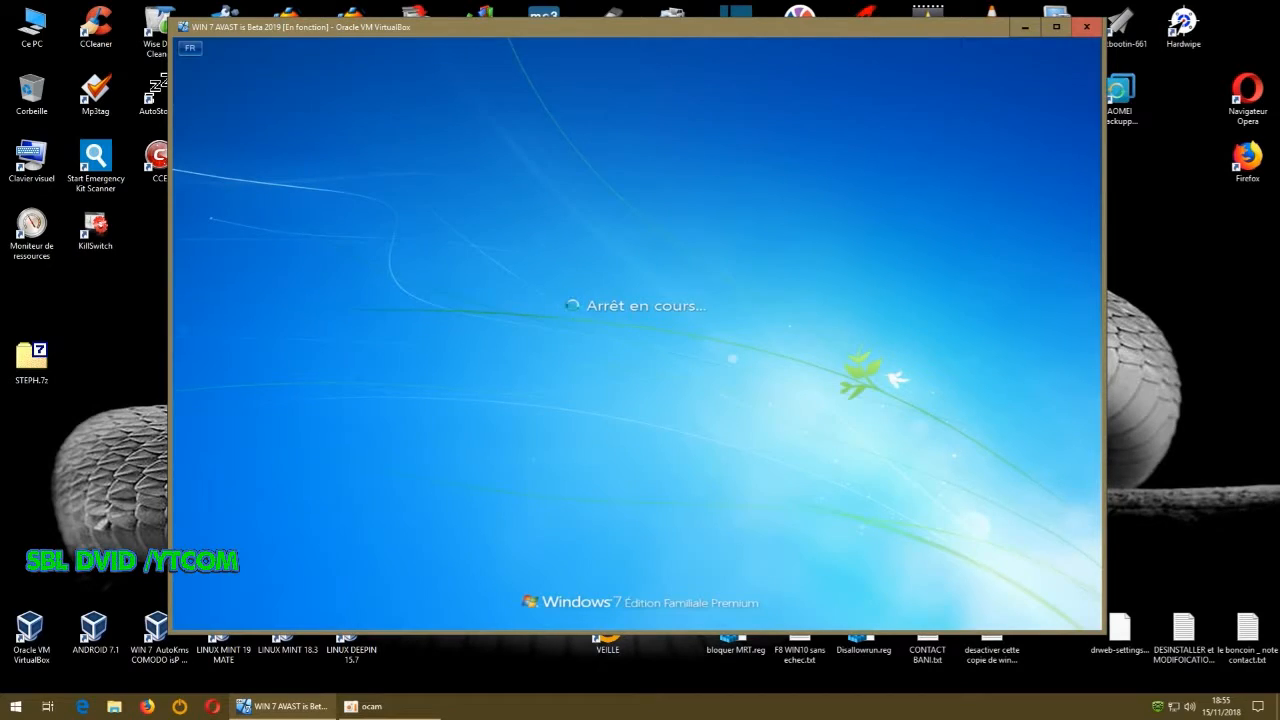
{"action": "key", "text": "F8"}
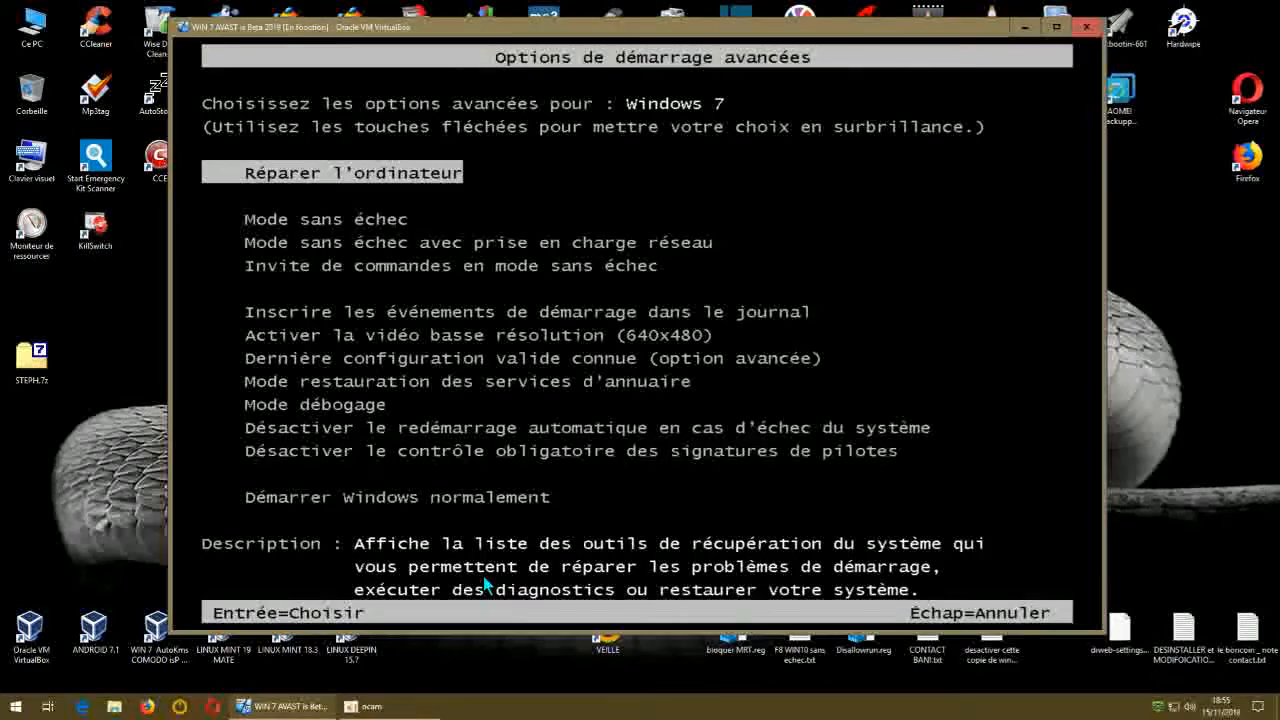
Boot Windows 7 in "Mode sans échec" and dismiss the Windows help and support dialog.
{"action": "key", "text": "Down"}
{"action": "key", "text": "Down"}
{"action": "key", "text": "Down"}
{"action": "key", "text": "Up"}
{"action": "key", "text": "Up"}
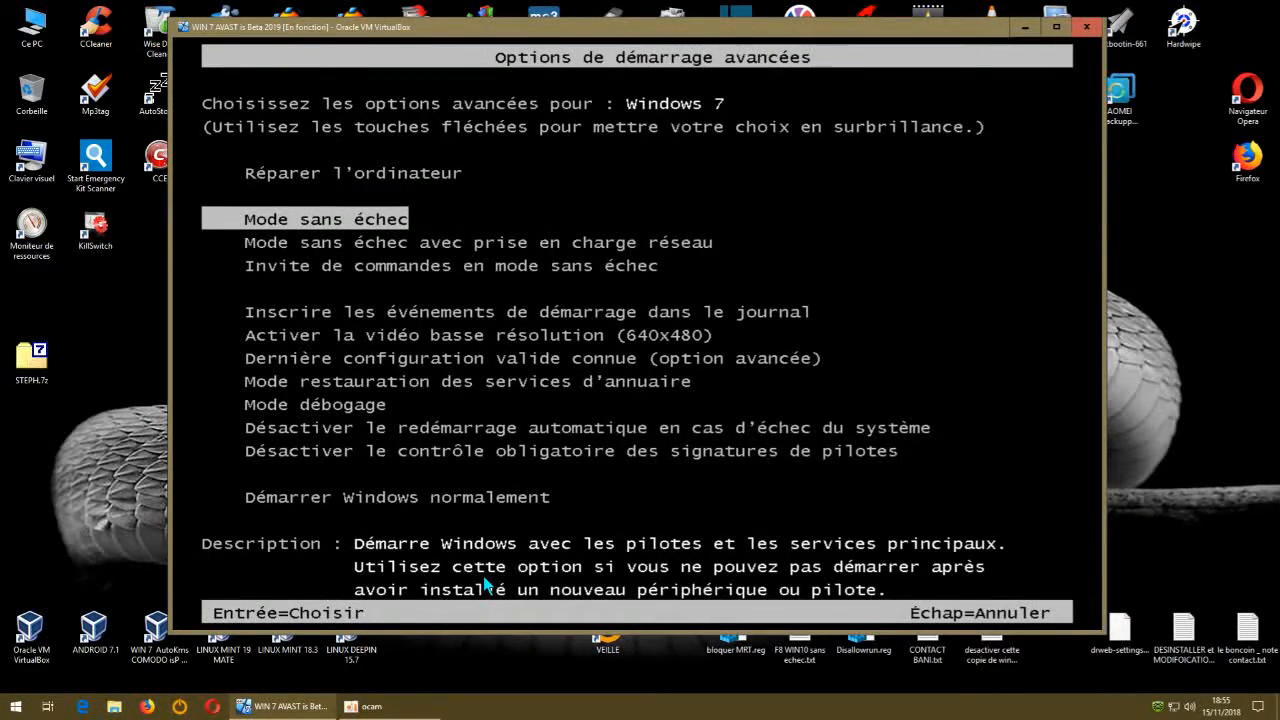
{"action": "key", "text": "Return"}
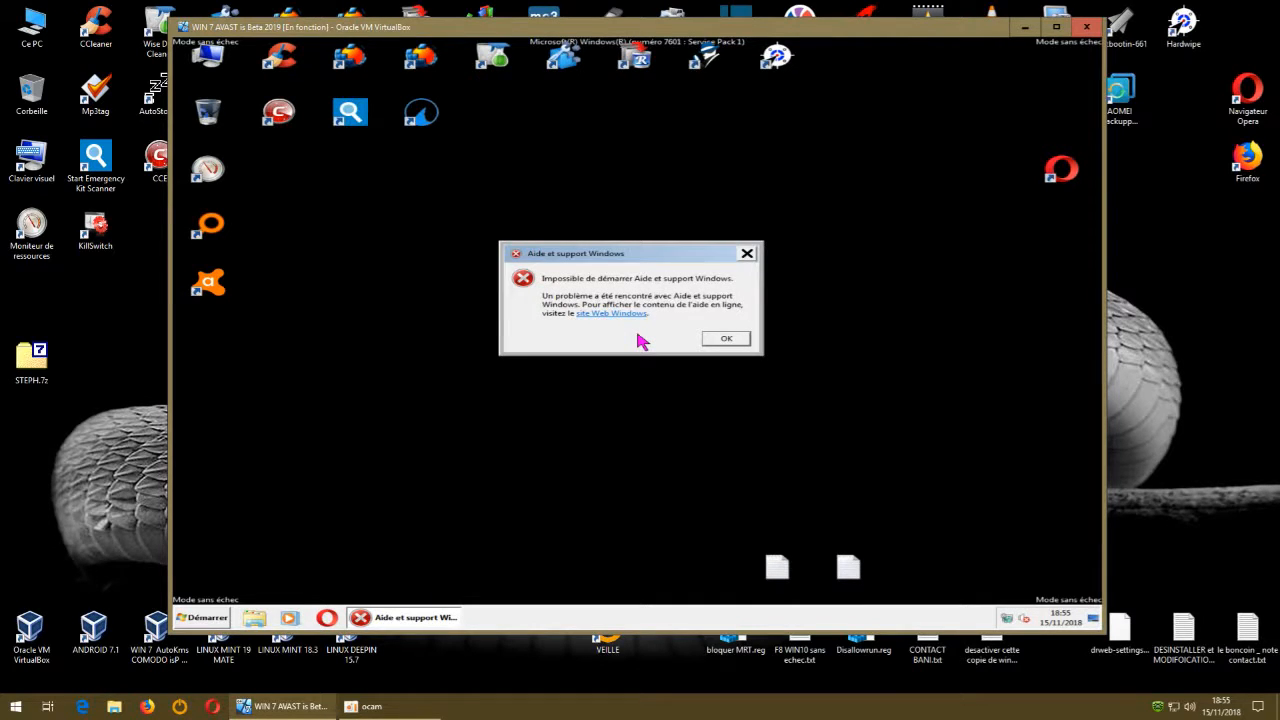
{"action": "left_click", "coordinate": [737, 339]}
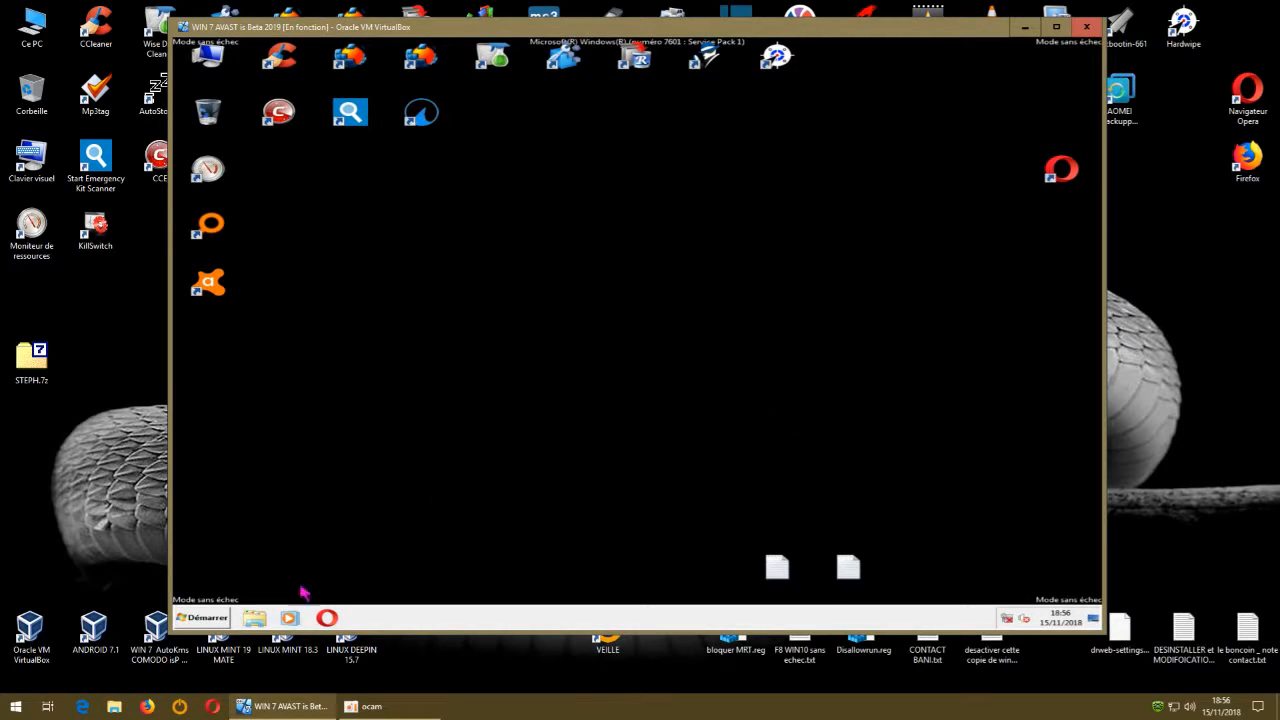
Open the Téléchargements folder in the file explorer, then reposition and enlarge its window.
{"action": "left_click", "coordinate": [257, 620]}
{"action": "left_click", "coordinate": [447, 254]}
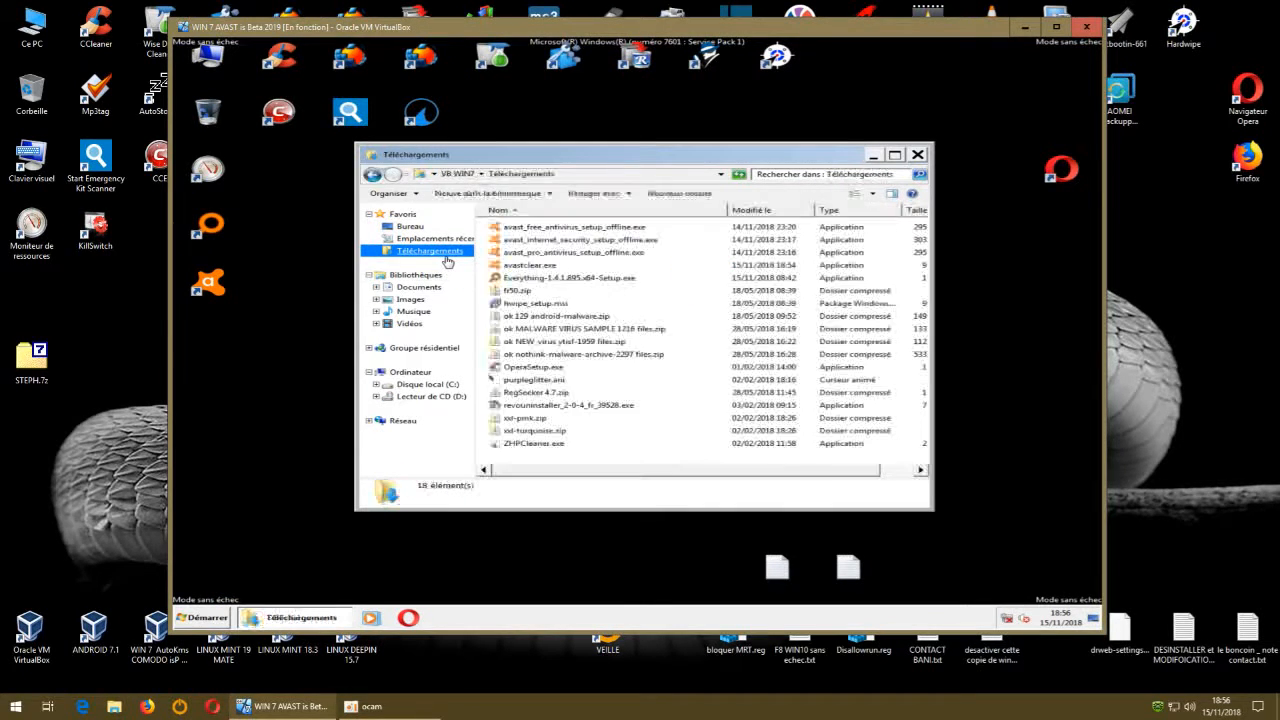
{"action": "left_click_drag", "start_coordinate": [688, 172], "coordinate": [596, 108]}
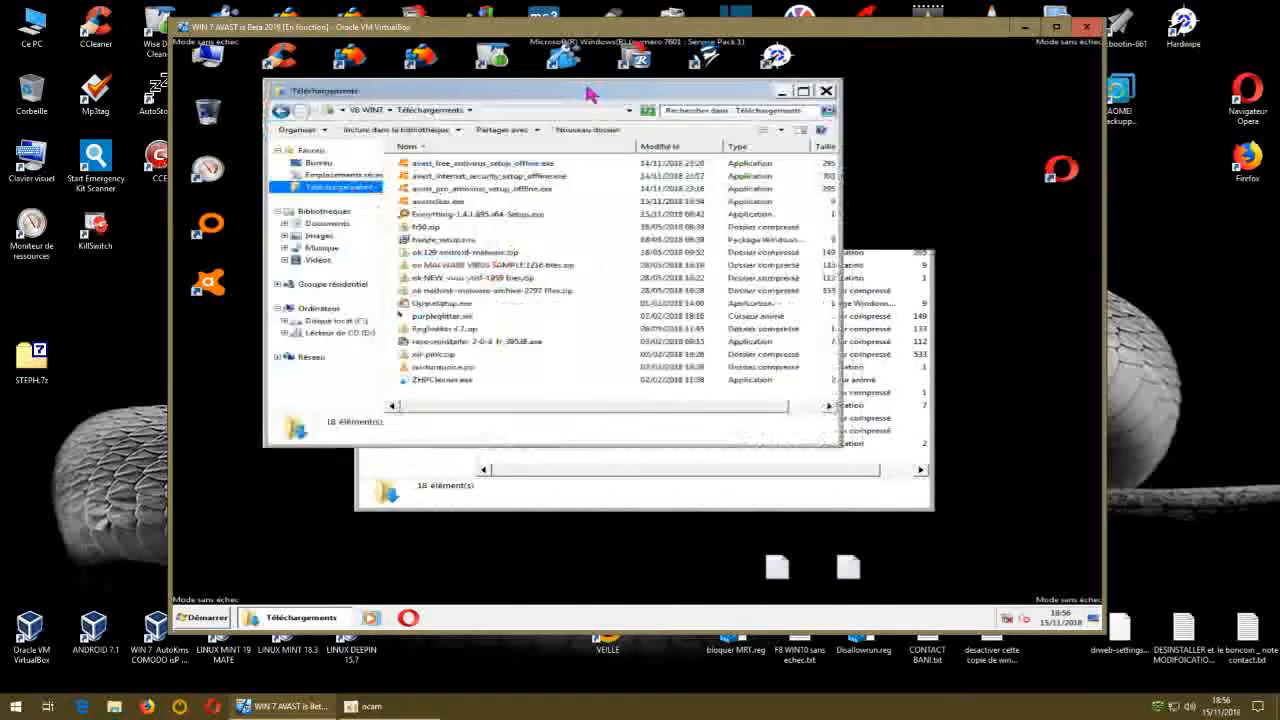
{"action": "left_click_drag", "start_coordinate": [838, 438], "coordinate": [977, 525]}
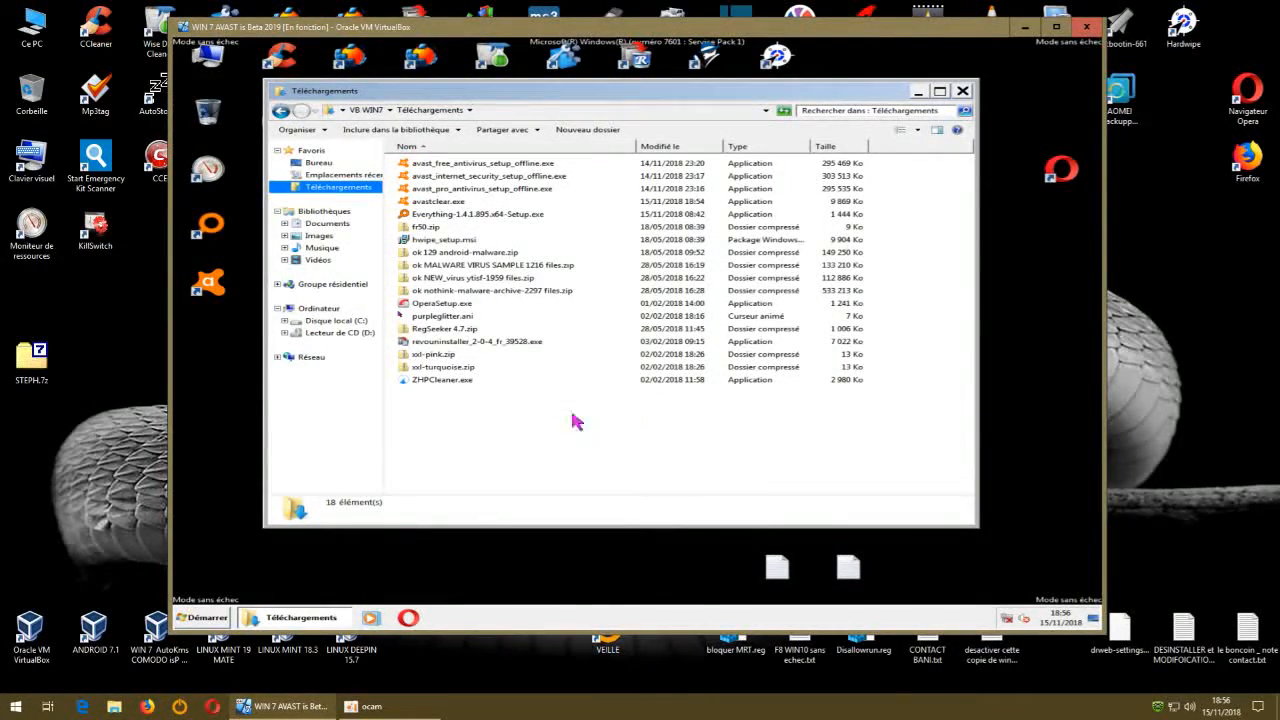
Launch avastclear.exe from the Téléchargements folder and close the folder window.
{"action": "left_click", "coordinate": [447, 203]}
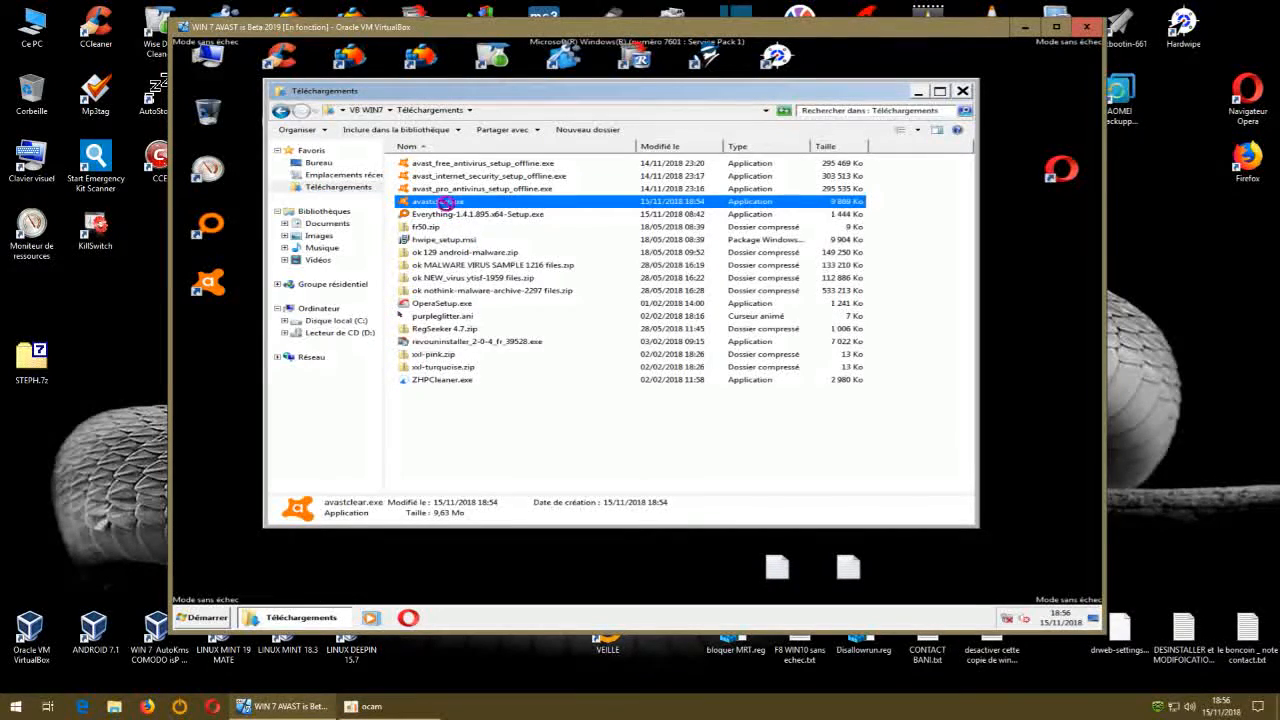
{"action": "right_click", "coordinate": [447, 204]}
{"action": "left_click", "coordinate": [492, 228]}
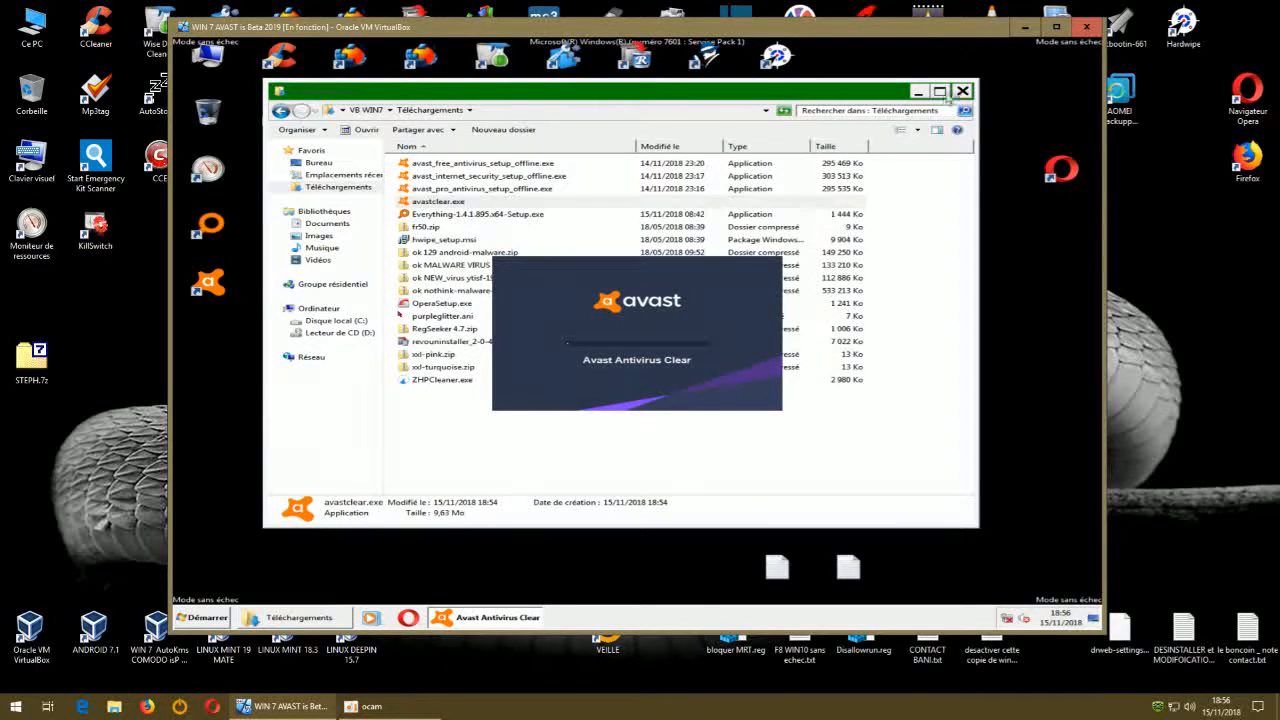
{"action": "left_click", "coordinate": [962, 92]}
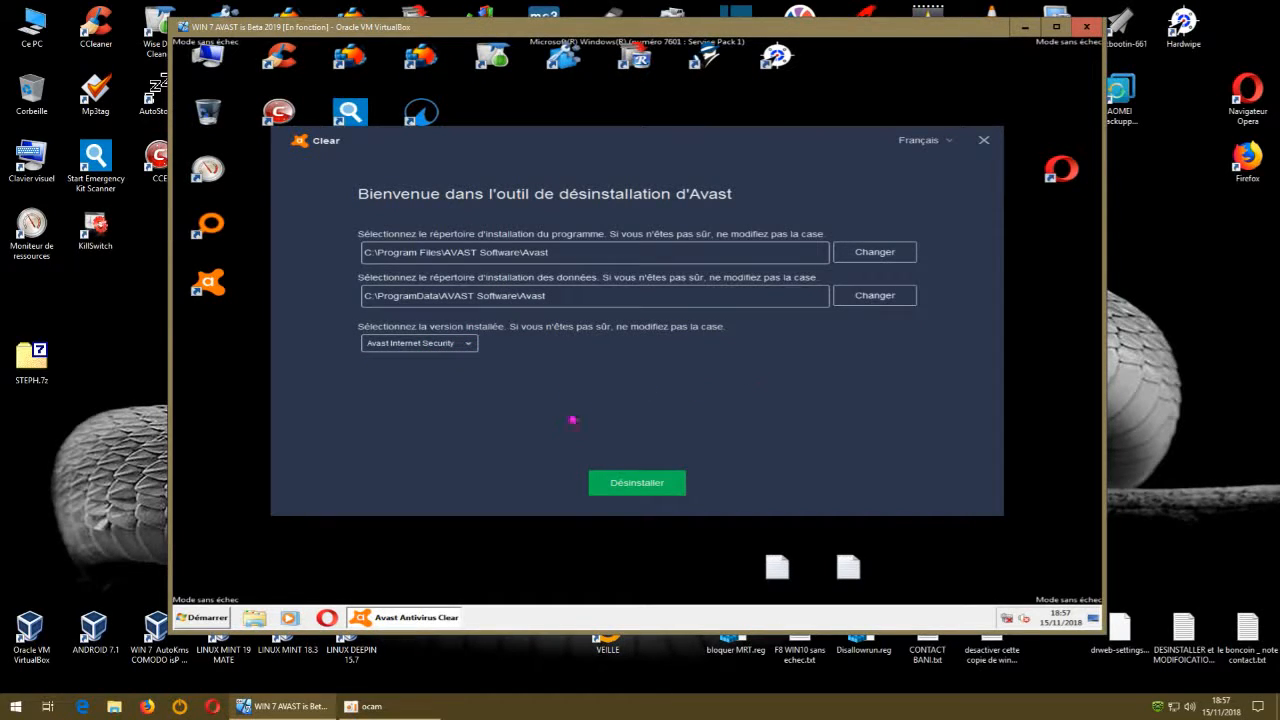
Uninstall Avast Internet Security with the preset program and data directories, and restart the computer.
{"action": "left_click", "coordinate": [620, 482]}
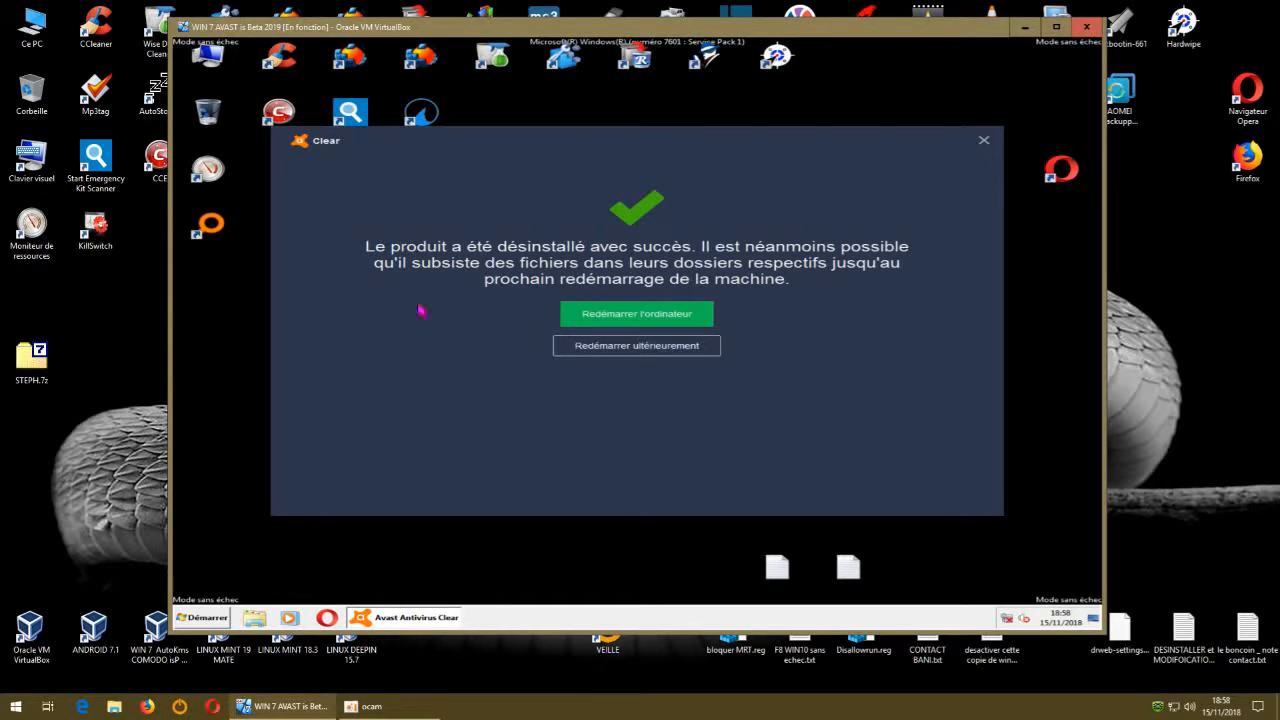
{"action": "left_click", "coordinate": [645, 319]}
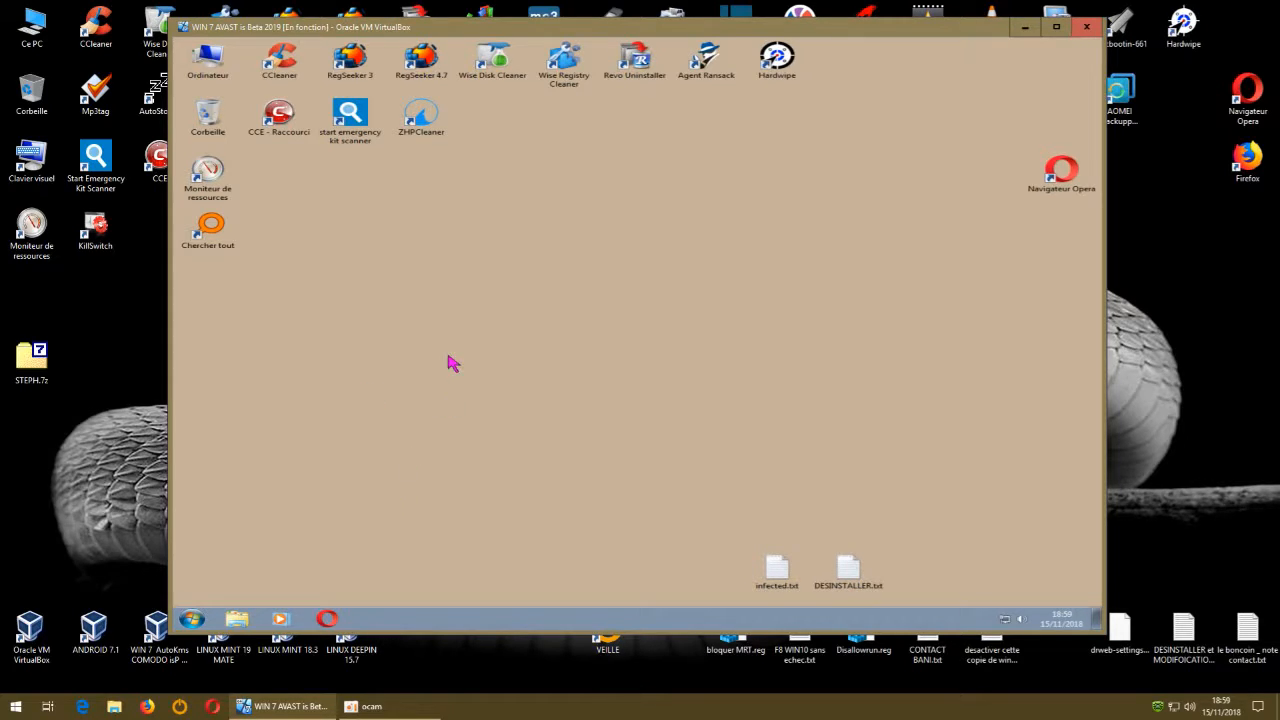
Check Program Files (x86) and its Common Files folder on drive C: for Avast leftovers.
{"action": "double_click", "coordinate": [205, 78]}
{"action": "double_click", "coordinate": [457, 172]}
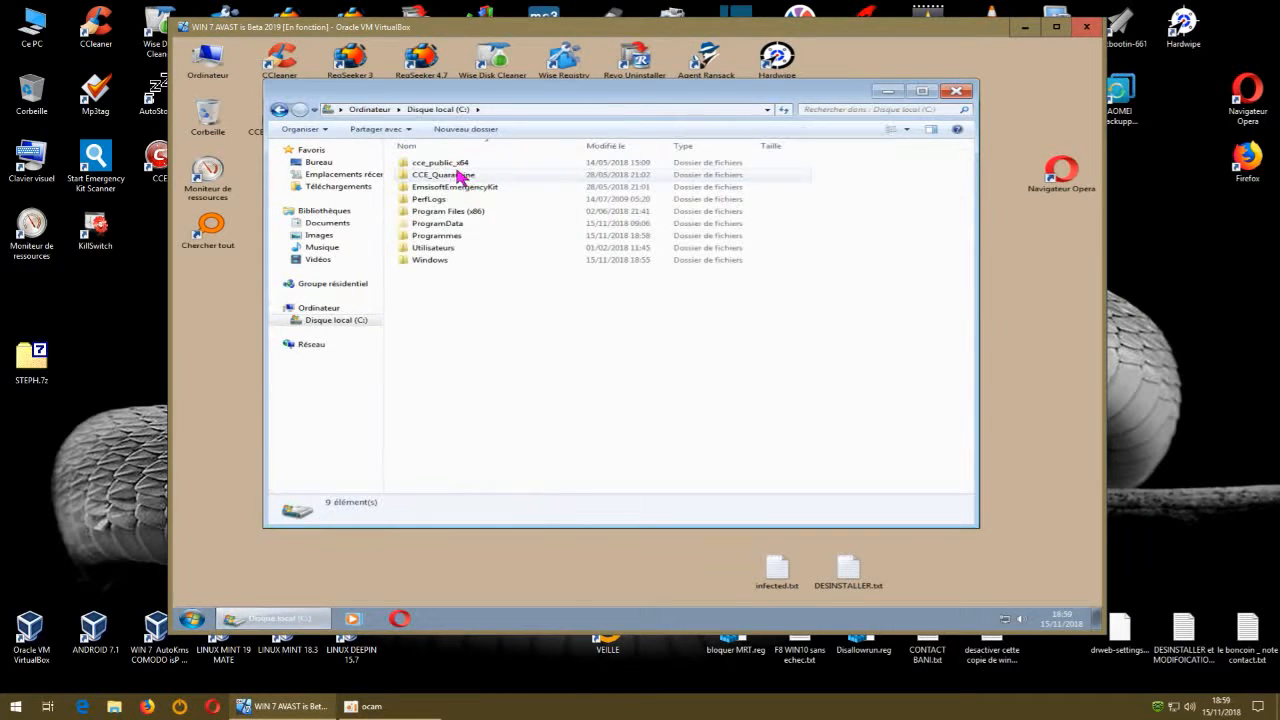
{"action": "double_click", "coordinate": [472, 212]}
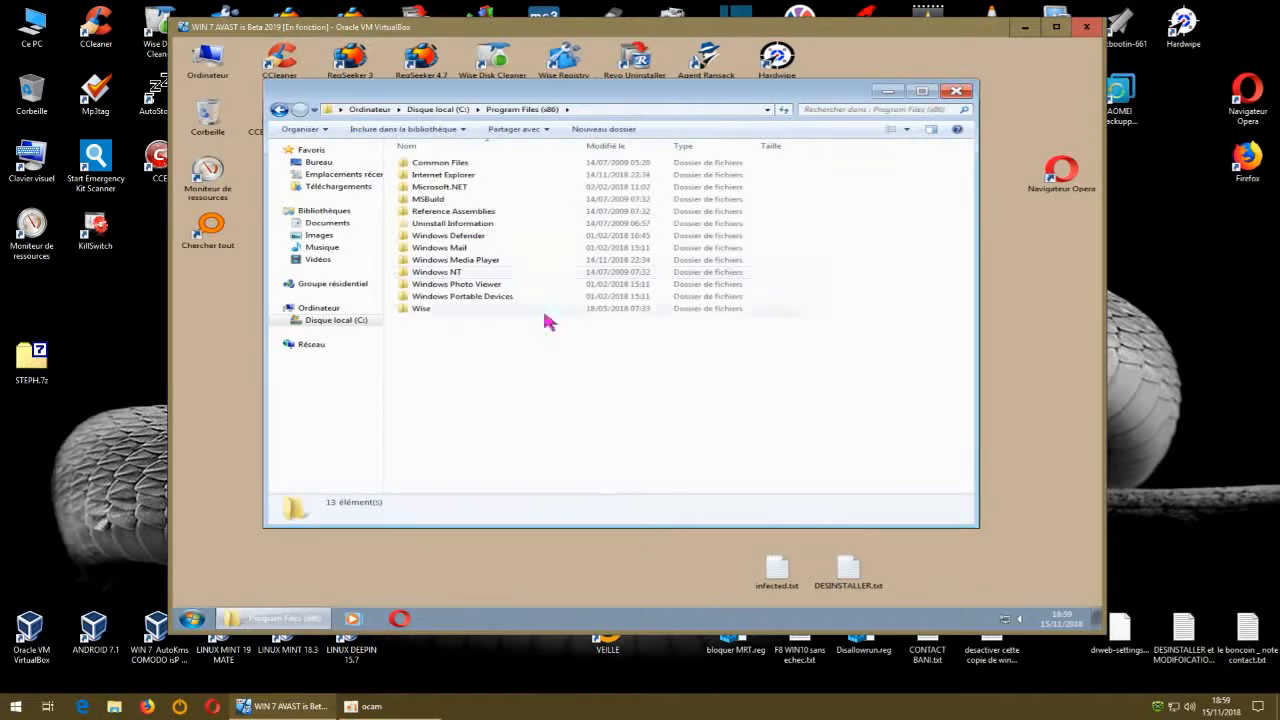
{"action": "left_click", "coordinate": [461, 164]}
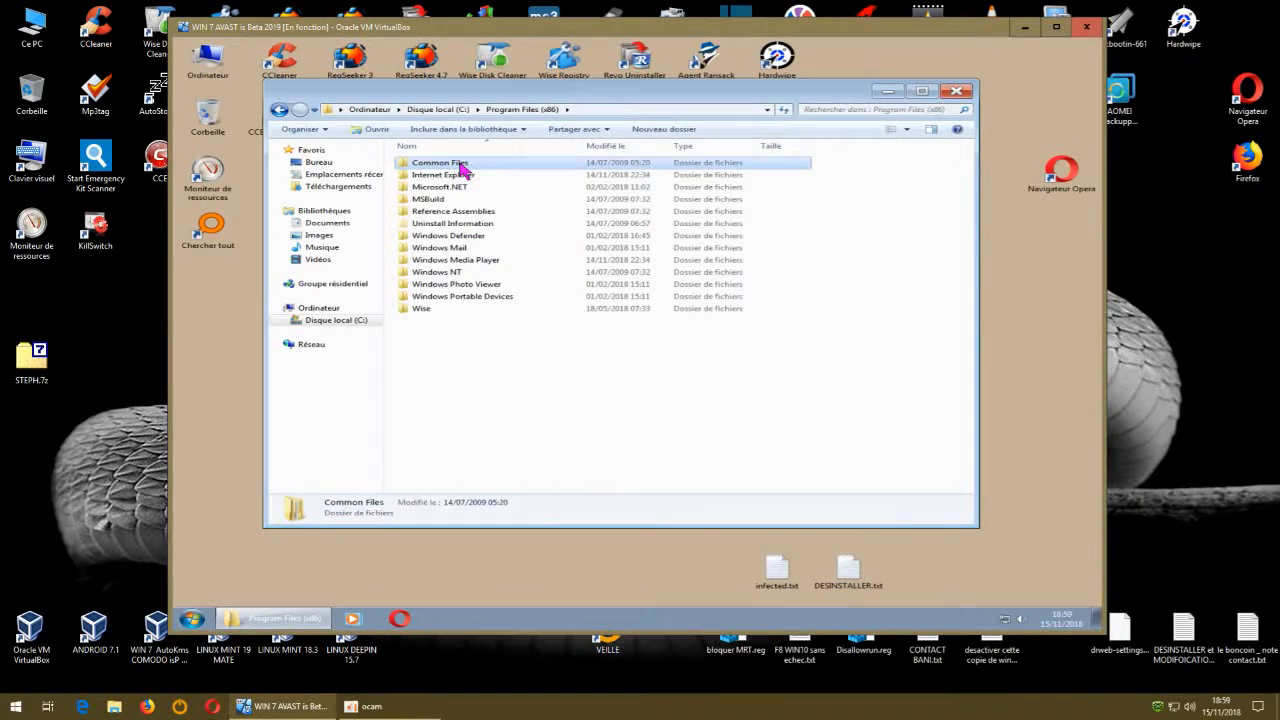
{"action": "double_click", "coordinate": [461, 165]}
{"action": "left_click", "coordinate": [280, 111]}
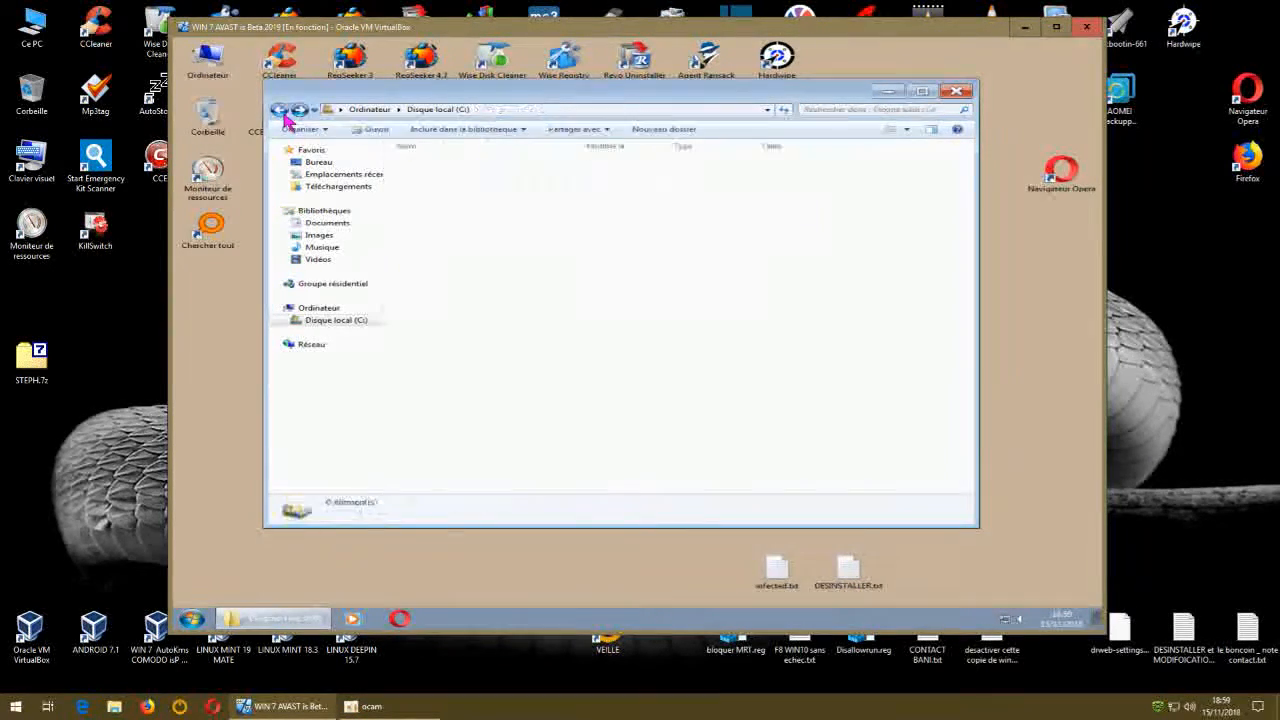
Inspect the subfolders of the AVAST Software folder in ProgramData on drive C:, including Subscriptions.
{"action": "double_click", "coordinate": [434, 221]}
{"action": "double_click", "coordinate": [451, 165]}
{"action": "double_click", "coordinate": [449, 172]}
{"action": "left_click", "coordinate": [280, 110]}
{"action": "double_click", "coordinate": [420, 176]}
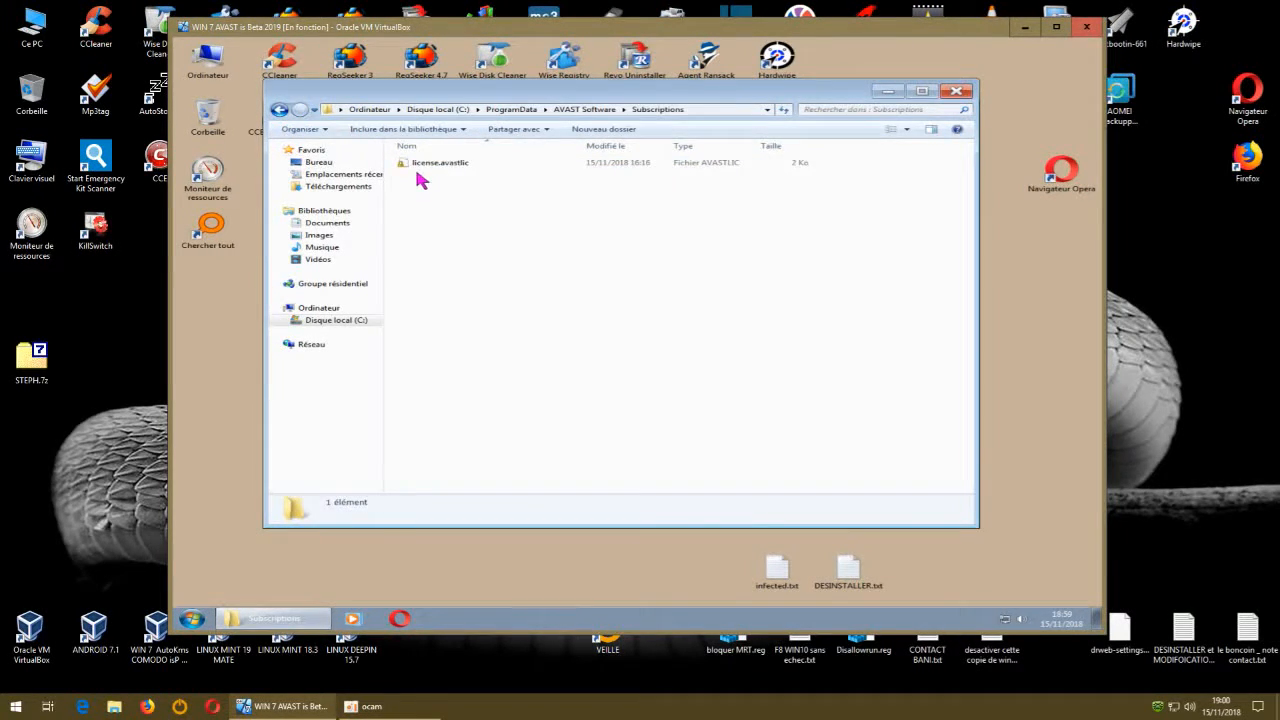
{"action": "left_click", "coordinate": [280, 110]}
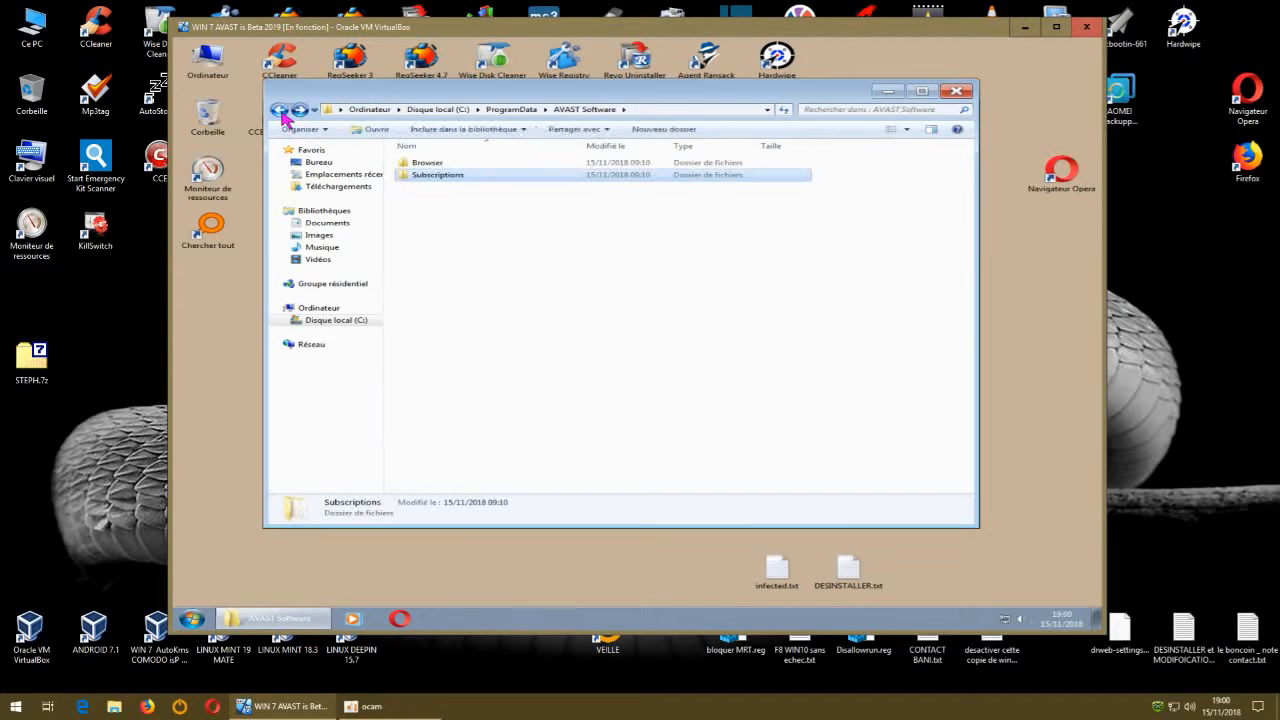
Delete the AVAST Software folder from ProgramData.
{"action": "left_click", "coordinate": [280, 110]}
{"action": "left_click", "coordinate": [416, 161]}
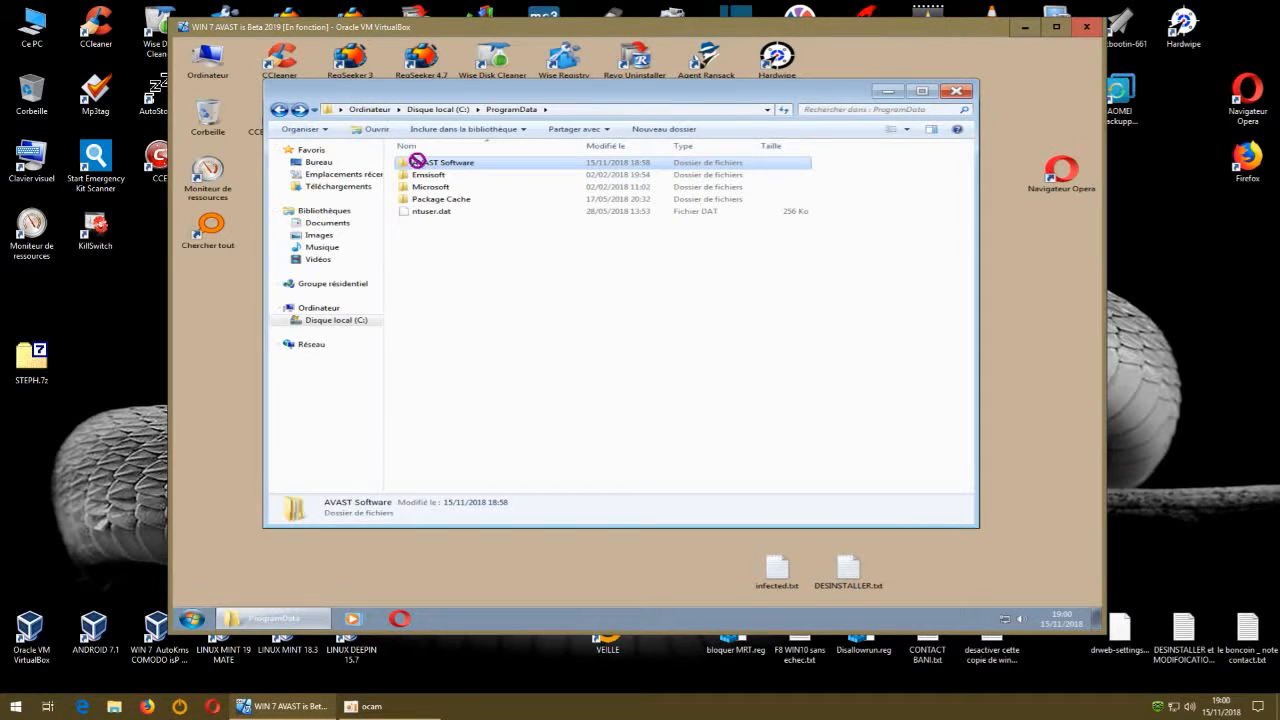
{"action": "right_click", "coordinate": [416, 161]}
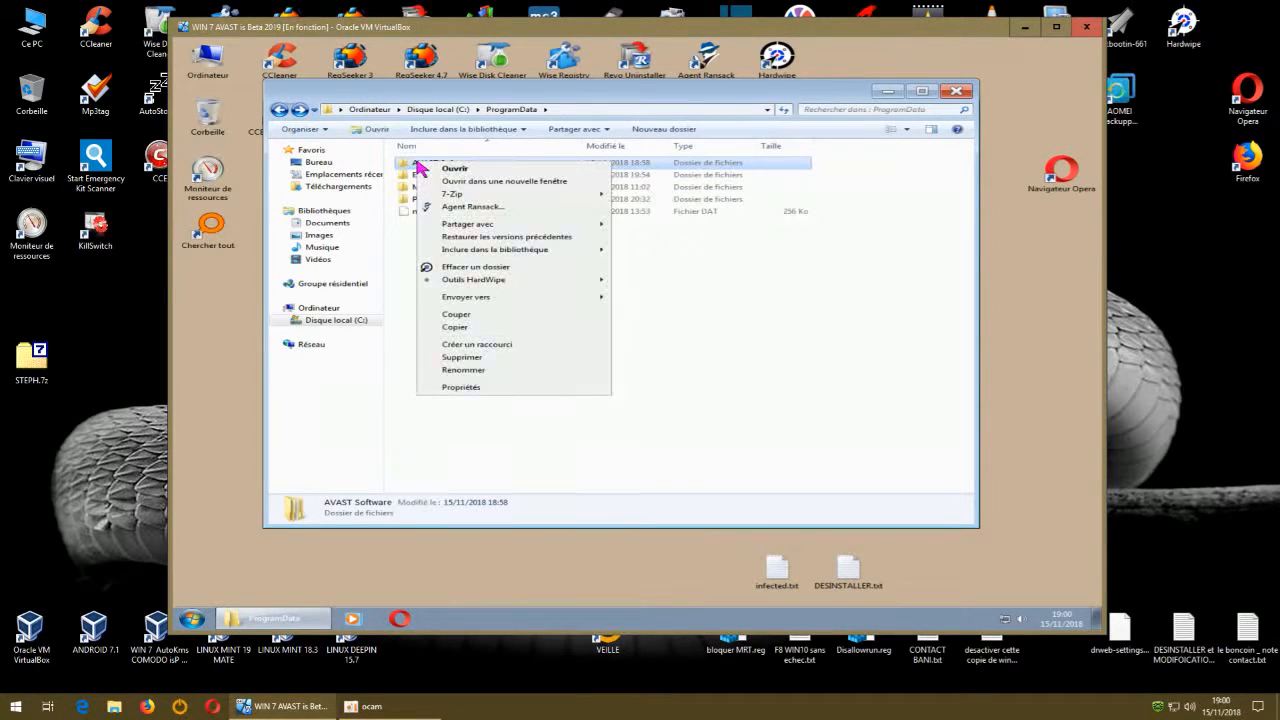
{"action": "left_click", "coordinate": [462, 357]}
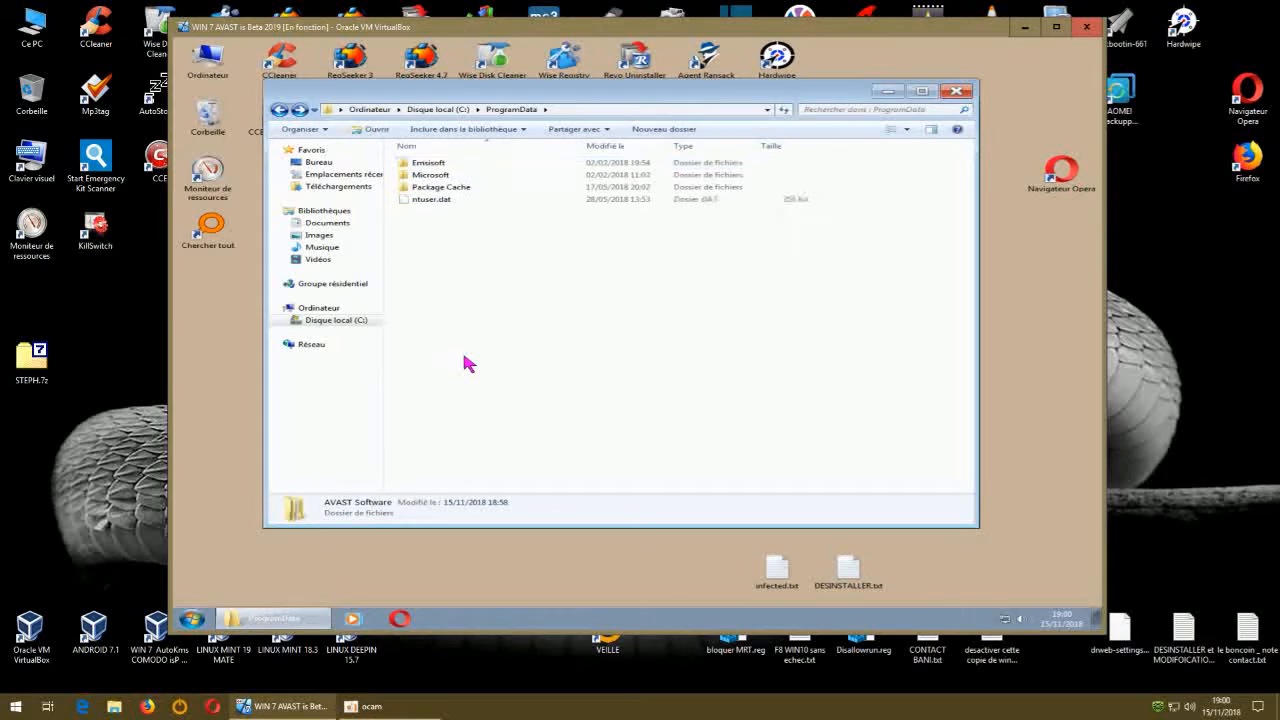
Delete the AVAST Software folder from Common Files inside Programmes on drive C:.
{"action": "left_click", "coordinate": [280, 110]}
{"action": "double_click", "coordinate": [420, 241]}
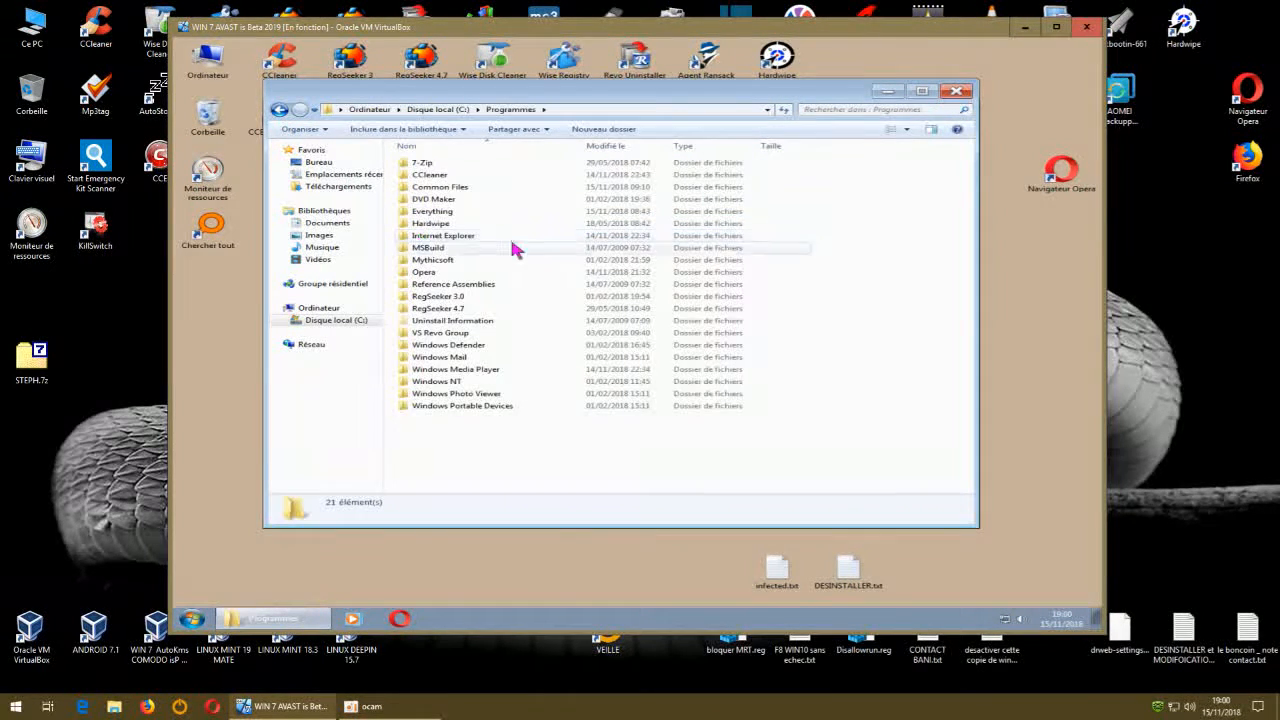
{"action": "double_click", "coordinate": [457, 188]}
{"action": "right_click", "coordinate": [447, 177]}
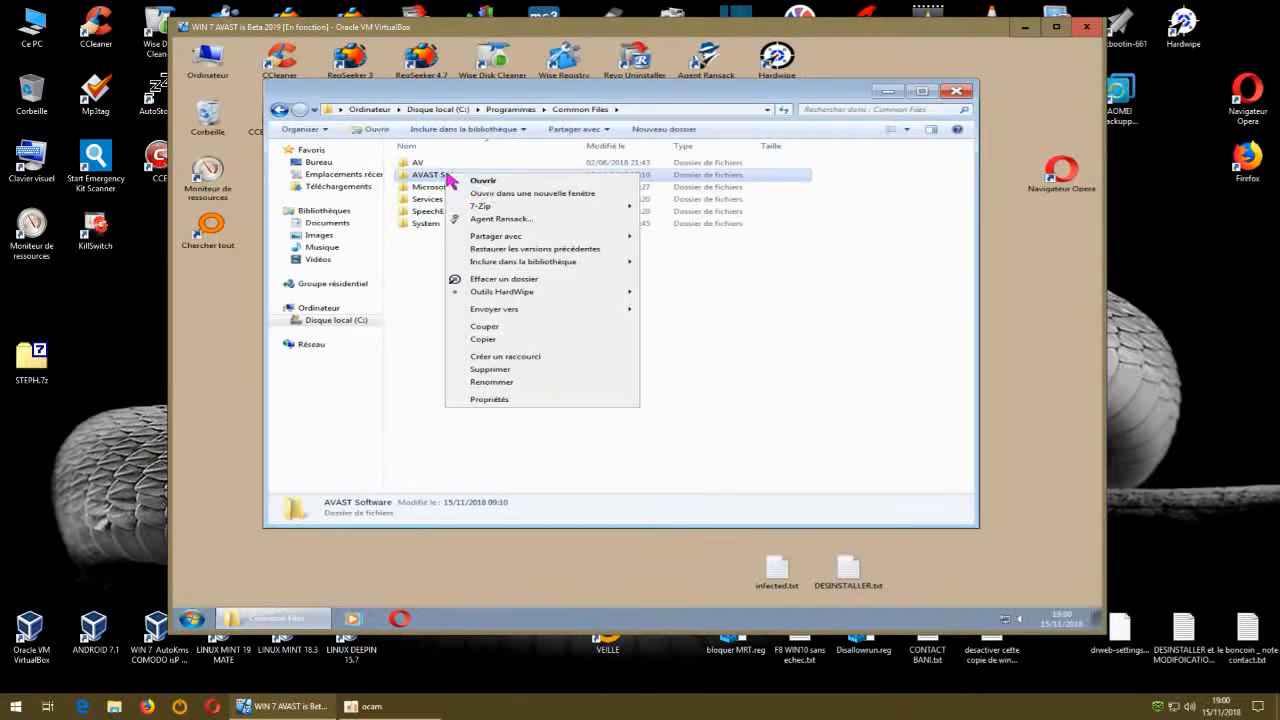
{"action": "left_click", "coordinate": [425, 252]}
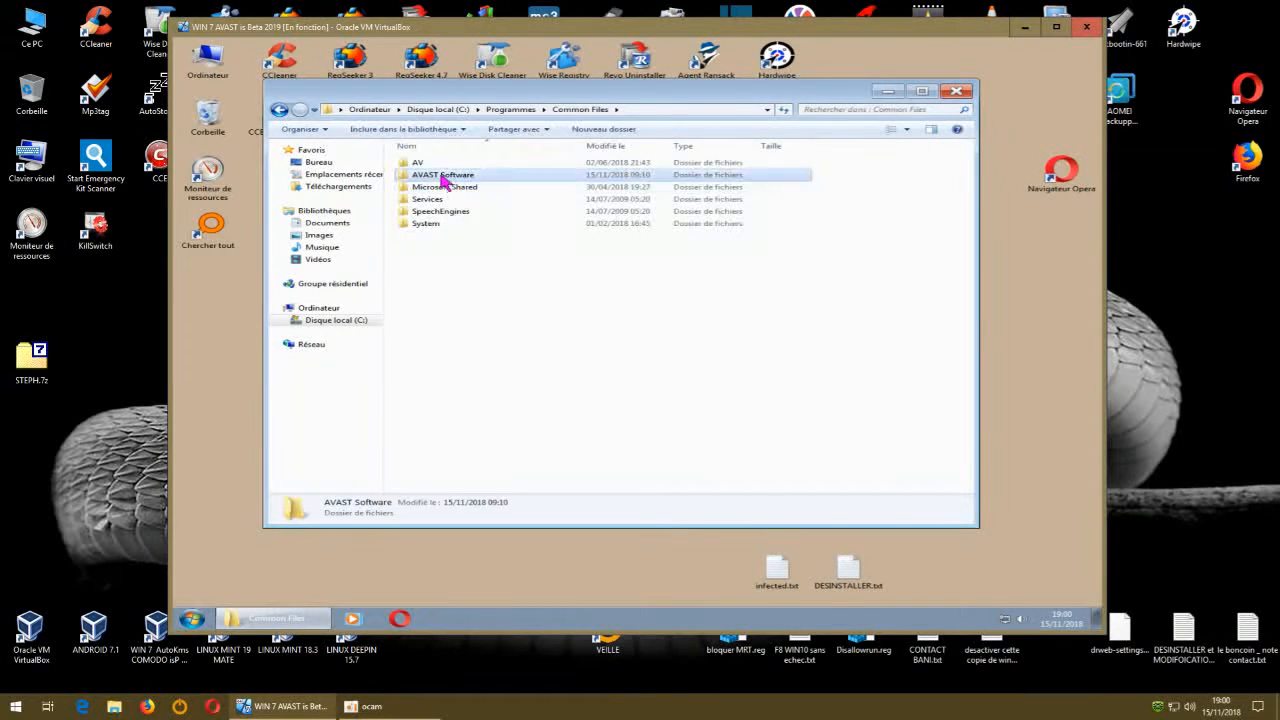
{"action": "double_click", "coordinate": [443, 180]}
{"action": "left_click", "coordinate": [281, 110]}
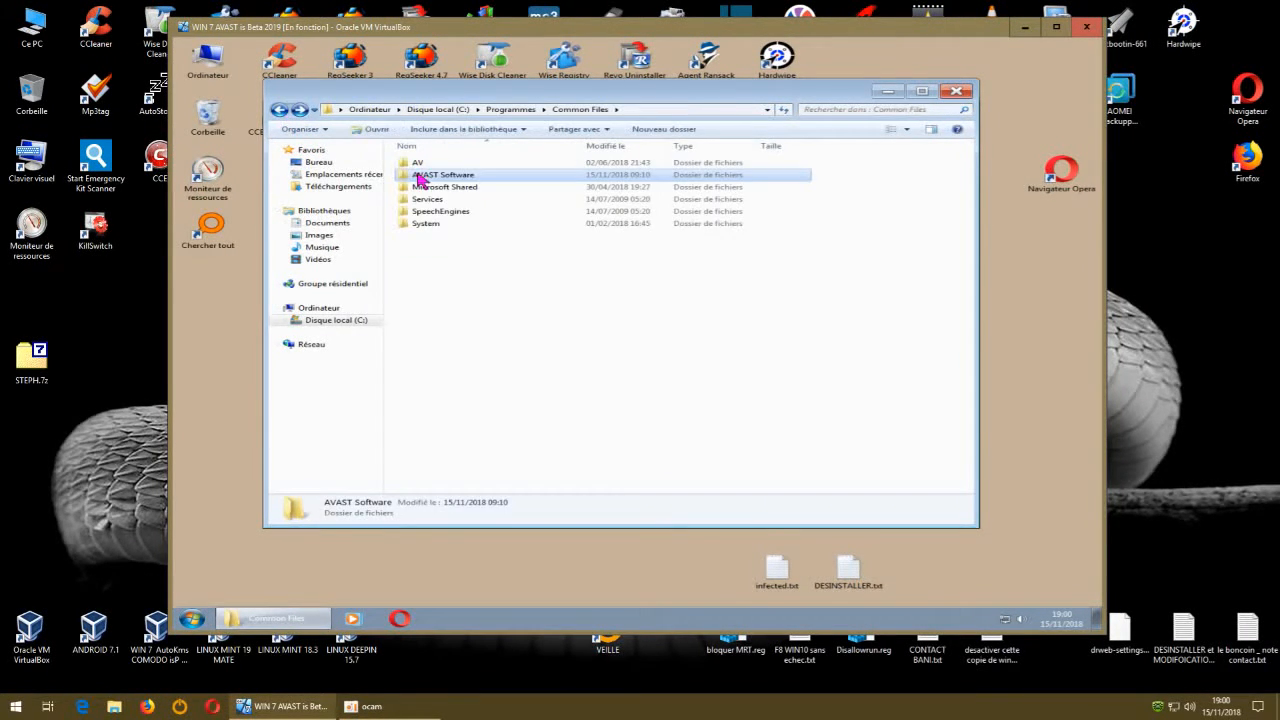
{"action": "right_click", "coordinate": [420, 178]}
{"action": "left_click", "coordinate": [457, 374]}
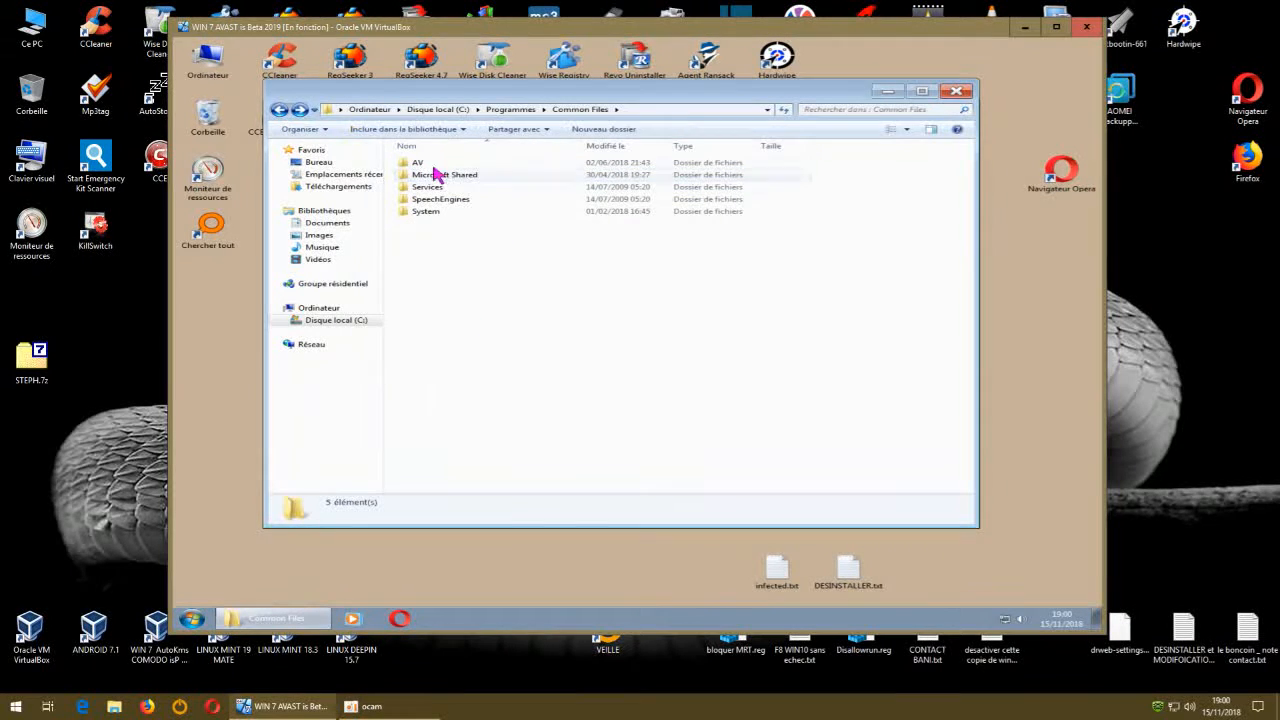
Check the AV folder in Common Files for leftovers and return to the root of drive C:.
{"action": "double_click", "coordinate": [420, 164]}
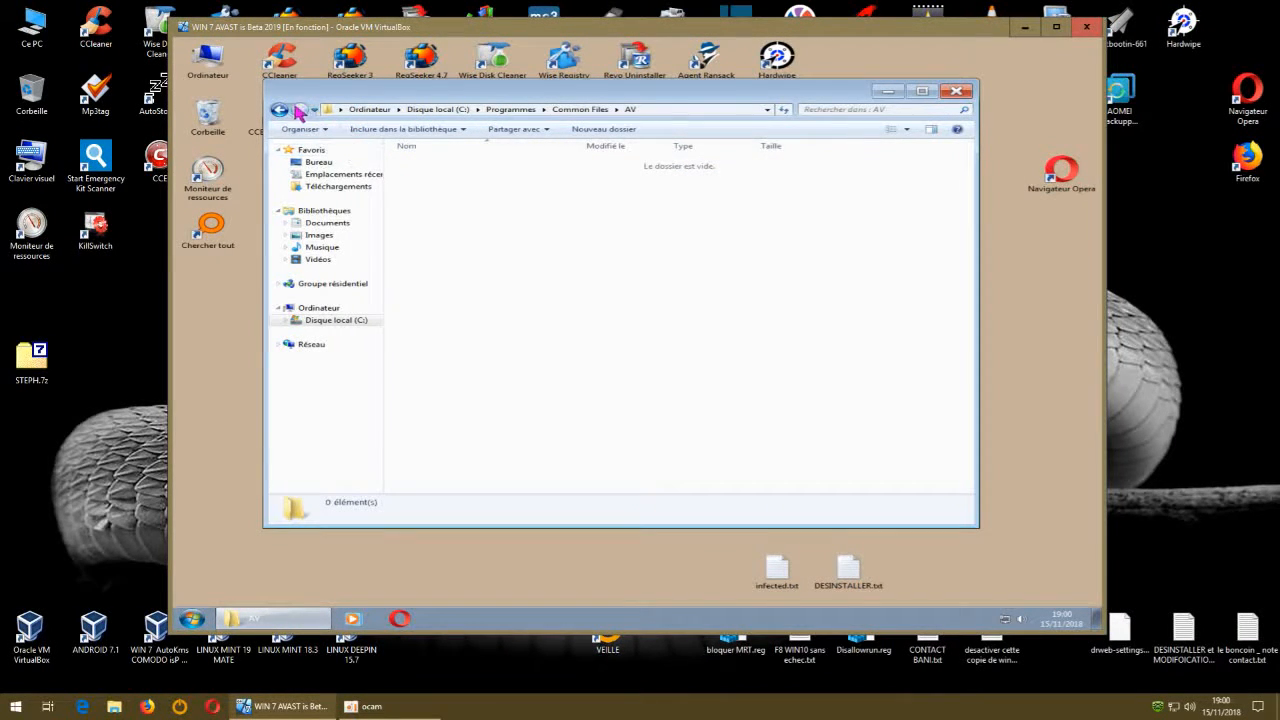
{"action": "left_click", "coordinate": [282, 110]}
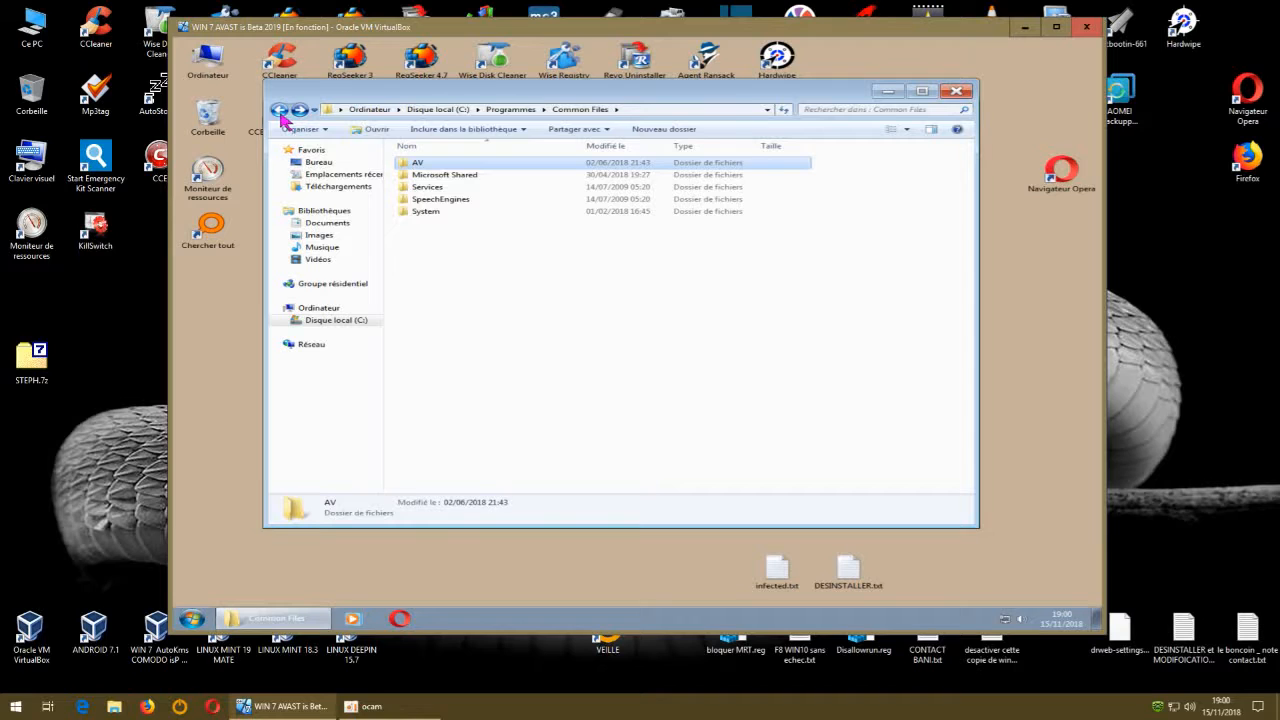
{"action": "left_click", "coordinate": [280, 111]}
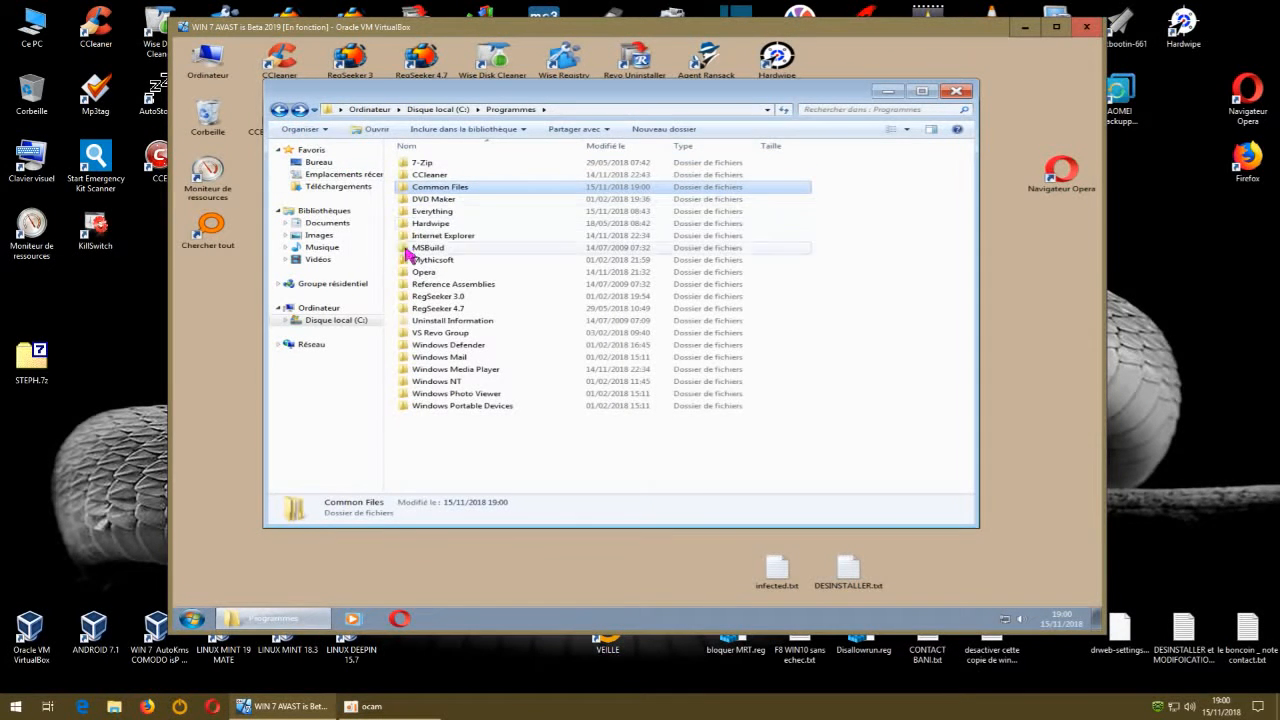
{"action": "left_click", "coordinate": [280, 110]}
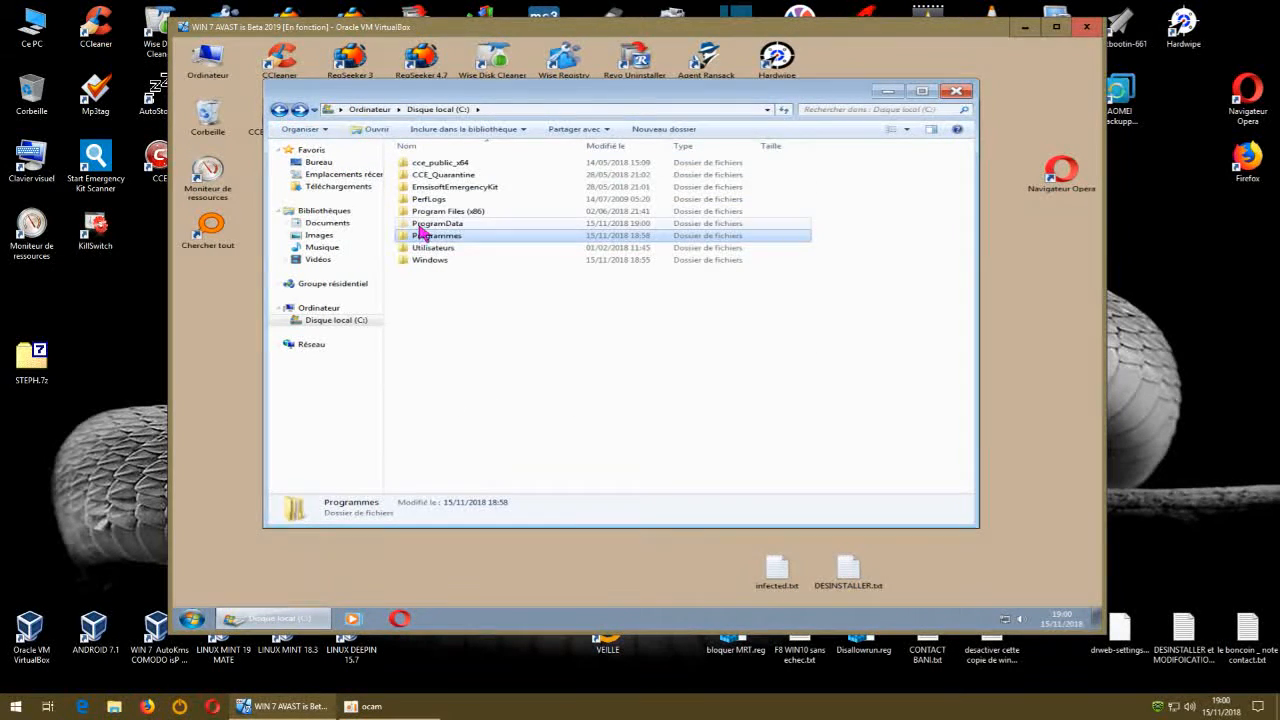
Check the Local, LocalLow and Roaming folders in the VB WIN7 user's AppData for Avast leftovers.
{"action": "double_click", "coordinate": [421, 250]}
{"action": "double_click", "coordinate": [434, 187]}
{"action": "double_click", "coordinate": [437, 164]}
{"action": "double_click", "coordinate": [437, 164]}
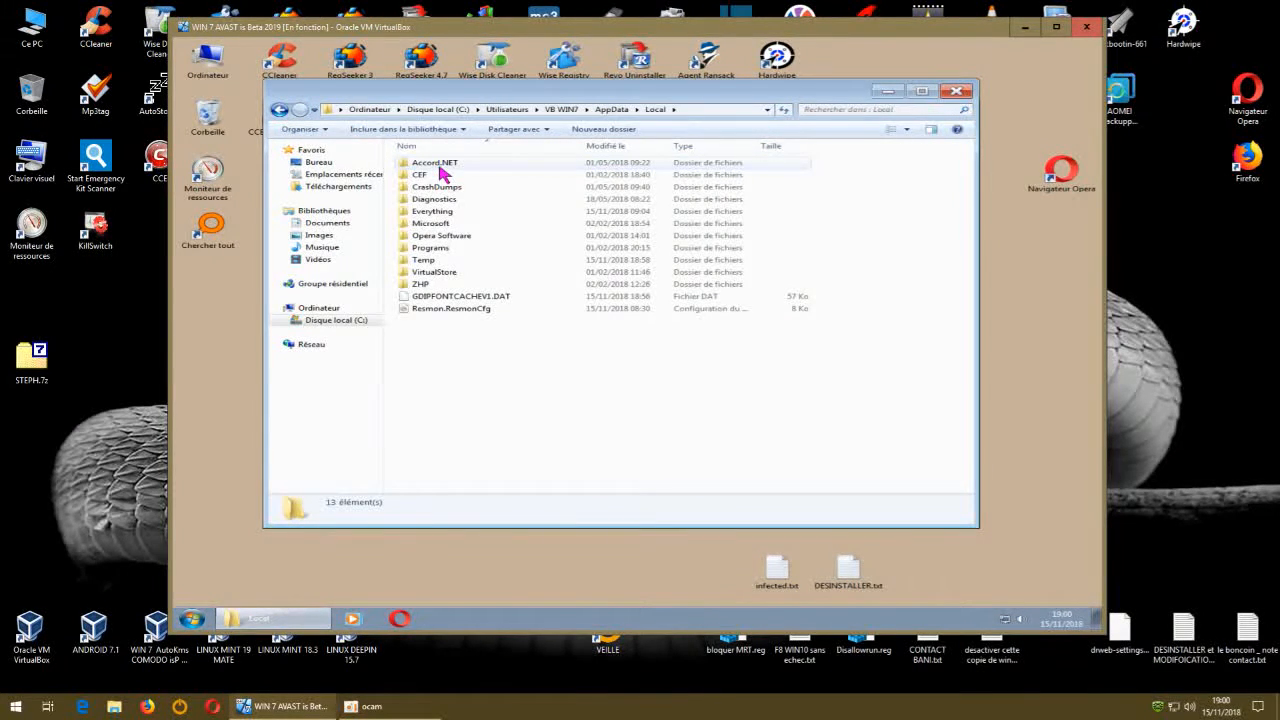
{"action": "left_click", "coordinate": [280, 110]}
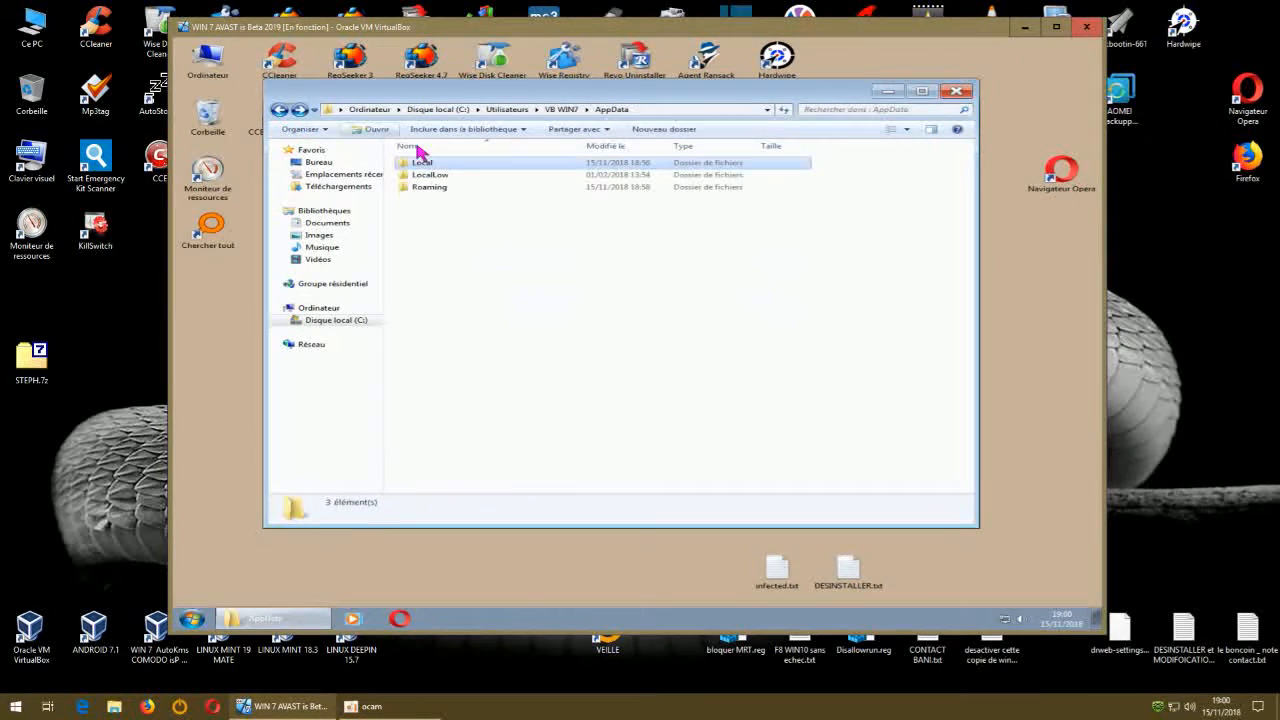
{"action": "double_click", "coordinate": [423, 176]}
{"action": "left_click", "coordinate": [280, 110]}
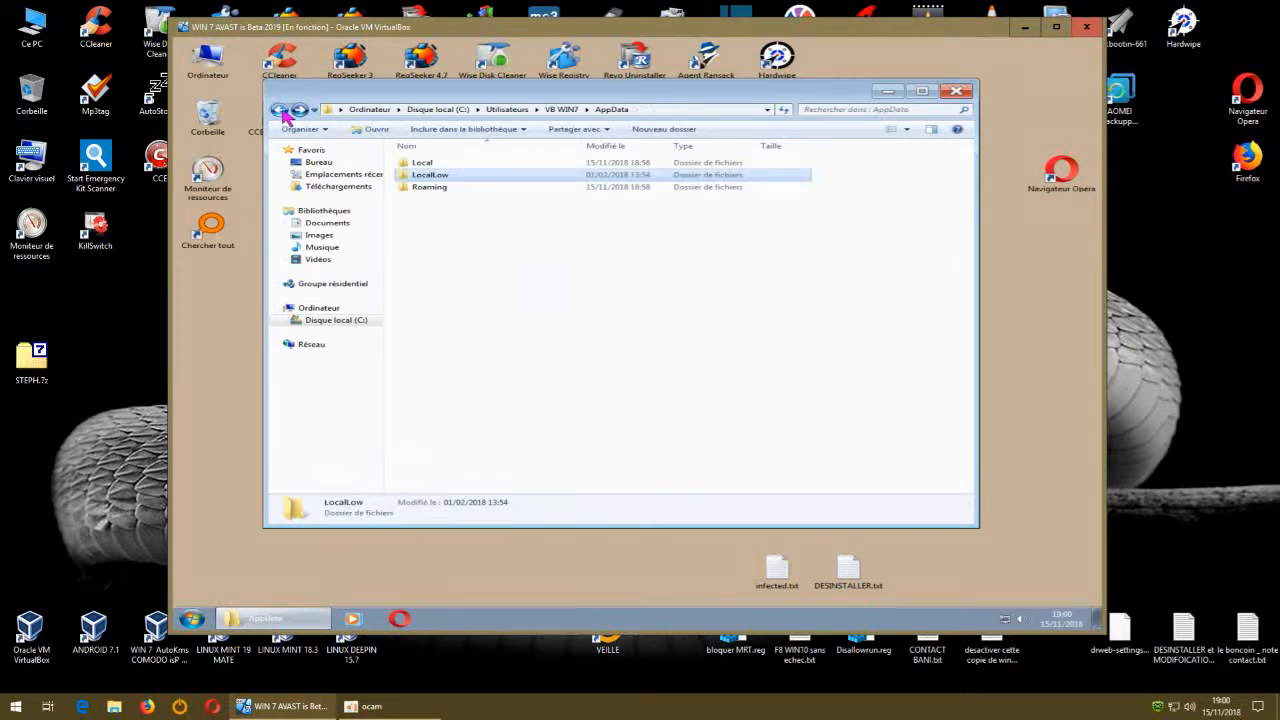
{"action": "double_click", "coordinate": [420, 187]}
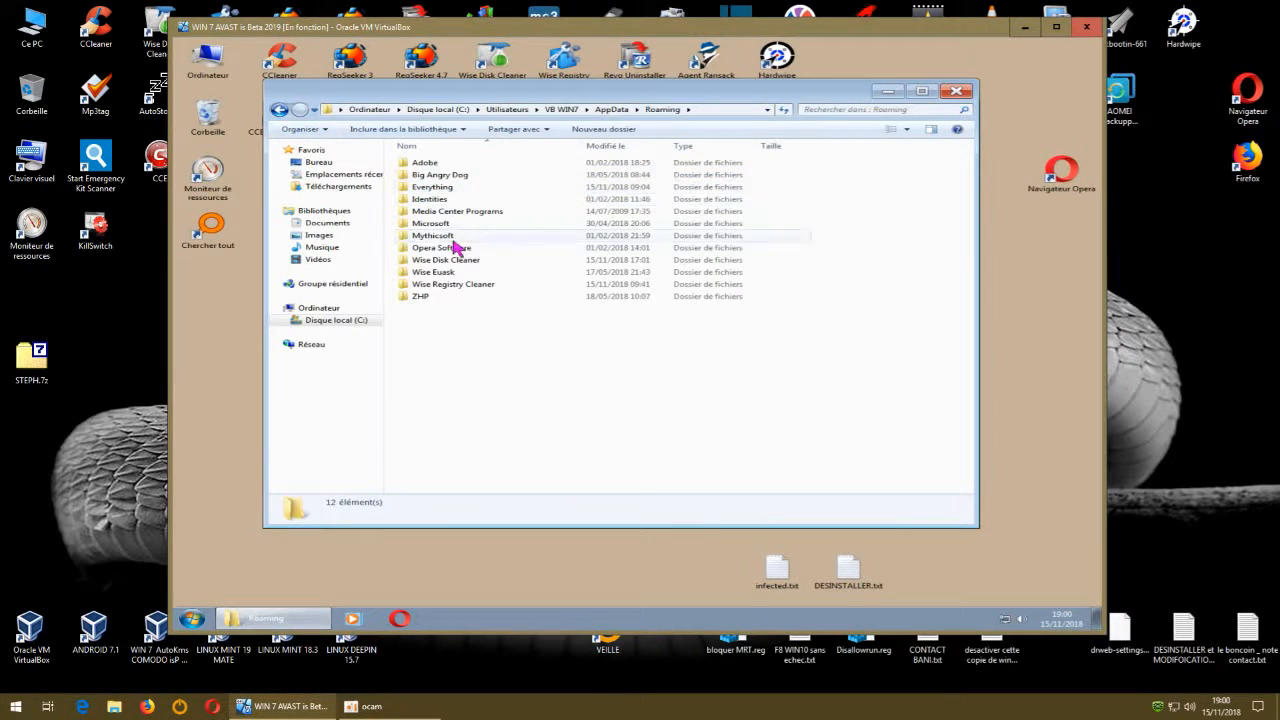
{"action": "double_click", "coordinate": [280, 110]}
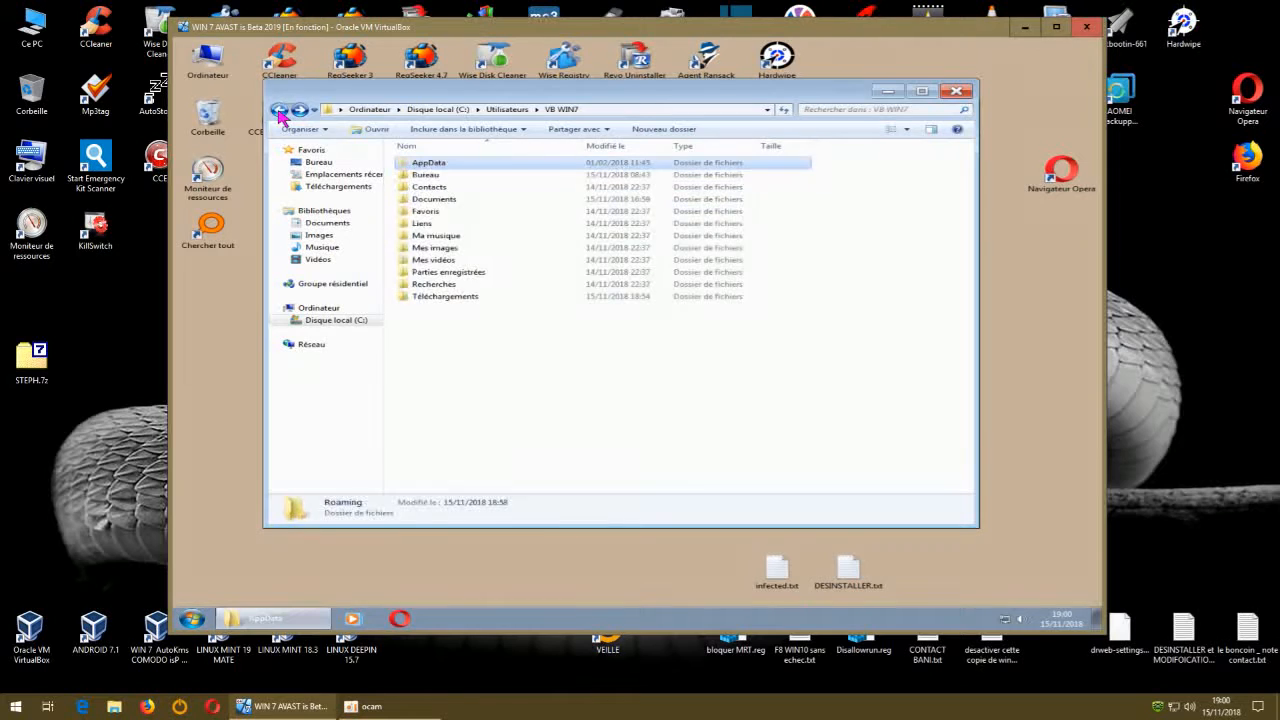
{"action": "left_click", "coordinate": [281, 110]}
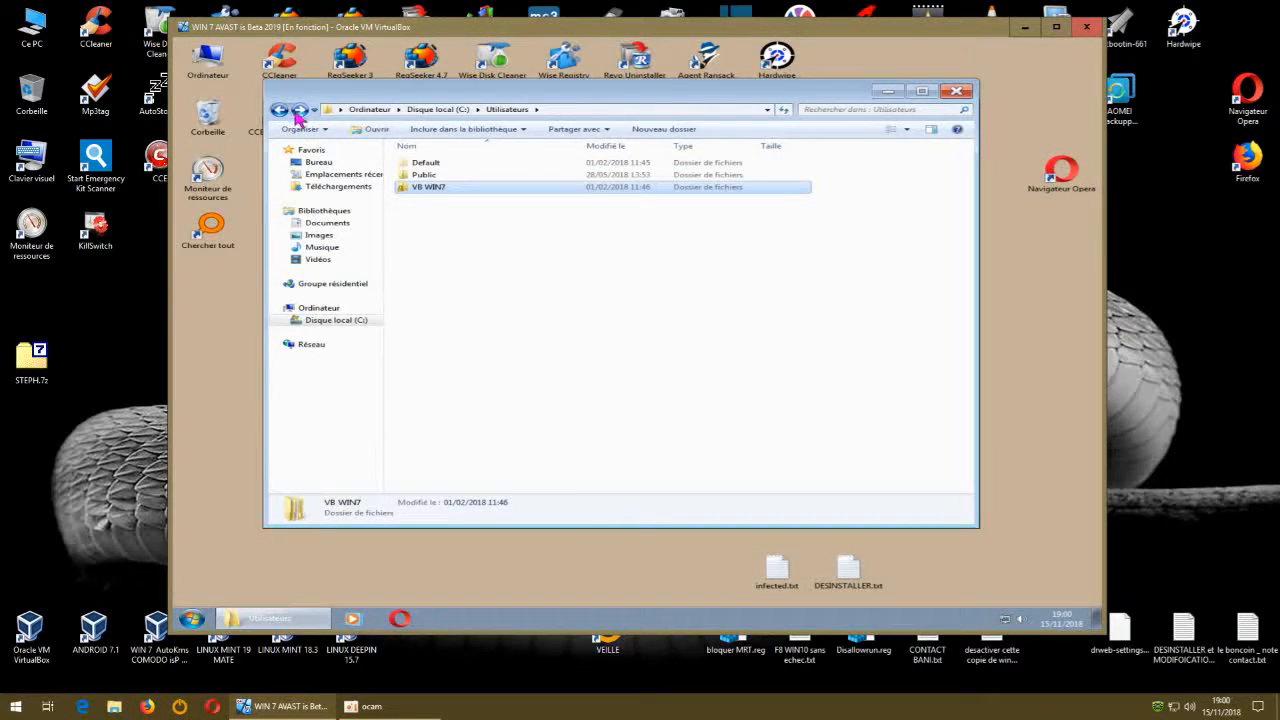
Check the Default user's AppData Local and Roaming folders for Avast leftovers, and close the file window.
{"action": "double_click", "coordinate": [412, 164]}
{"action": "double_click", "coordinate": [410, 164]}
{"action": "double_click", "coordinate": [410, 164]}
{"action": "left_click", "coordinate": [410, 163]}
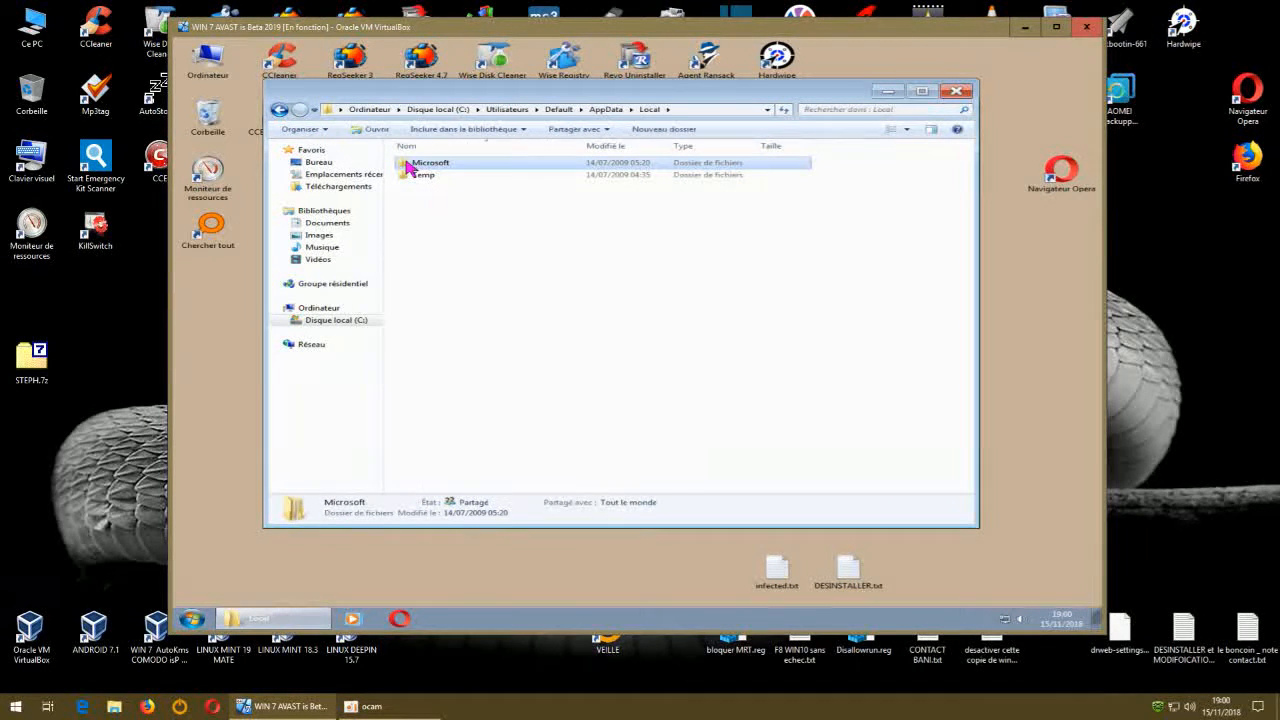
{"action": "left_click", "coordinate": [281, 110]}
{"action": "left_click", "coordinate": [281, 110]}
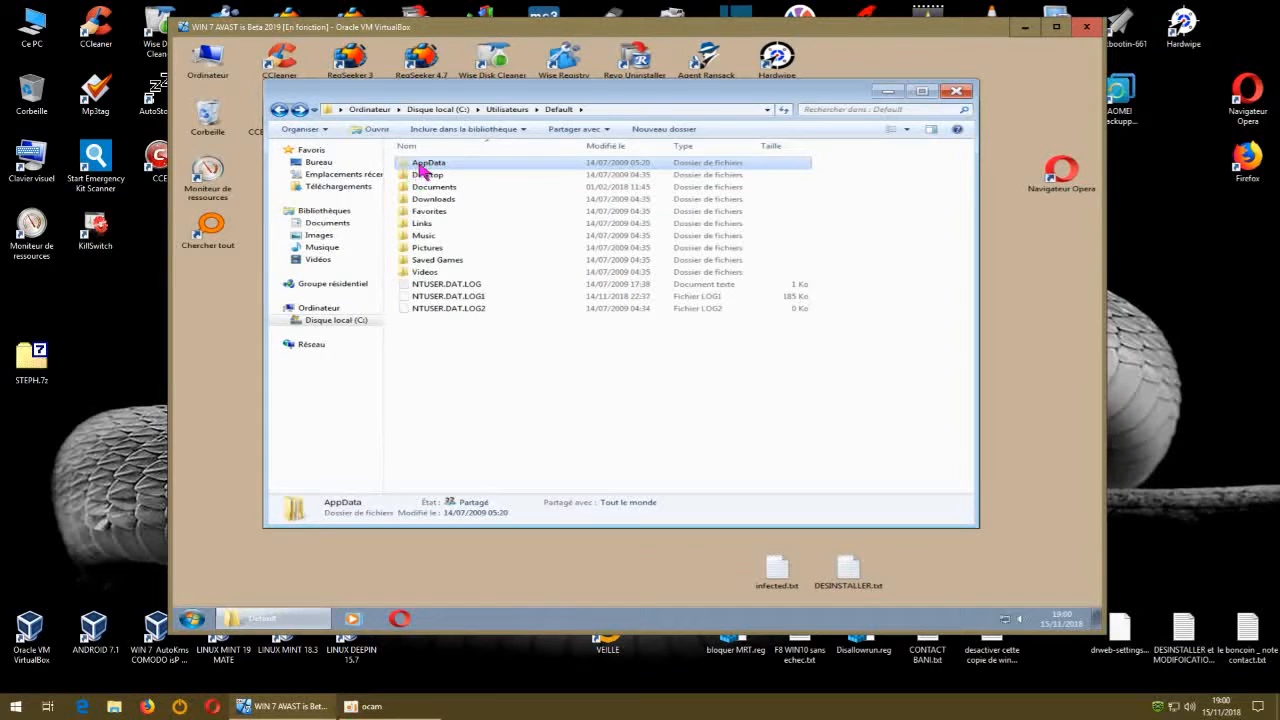
{"action": "double_click", "coordinate": [422, 168]}
{"action": "double_click", "coordinate": [422, 175]}
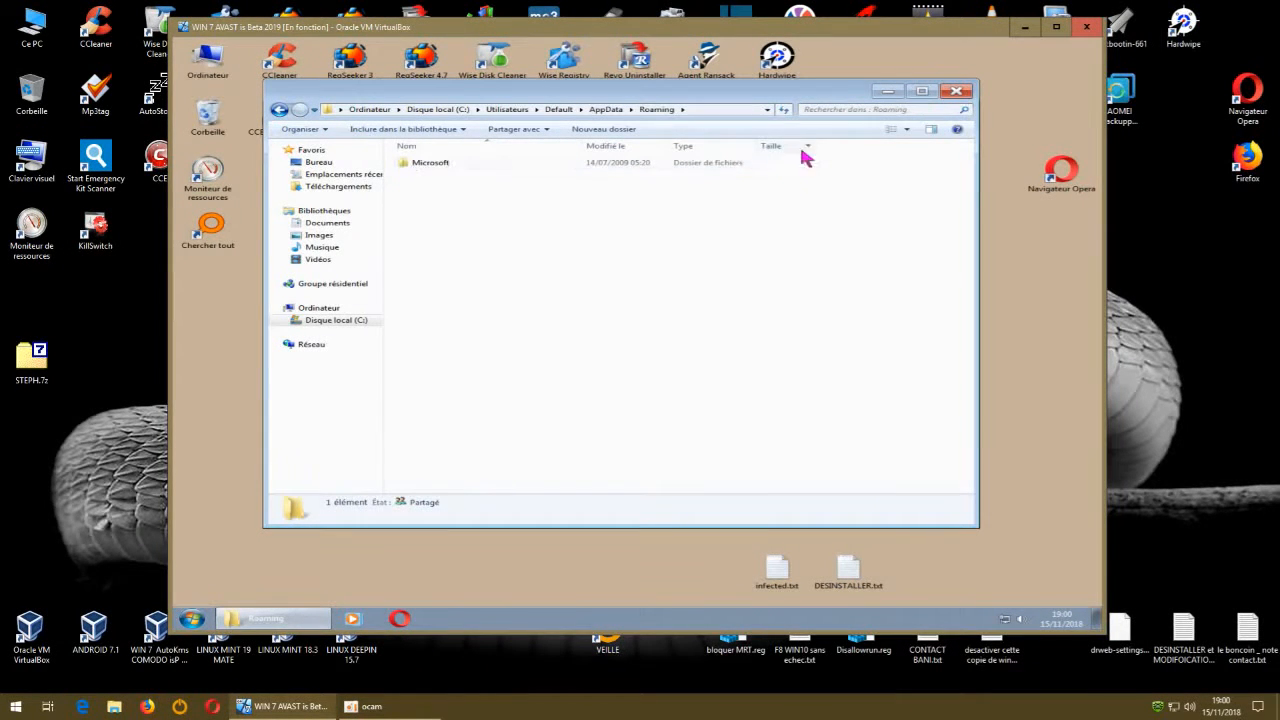
{"action": "left_click", "coordinate": [956, 91]}
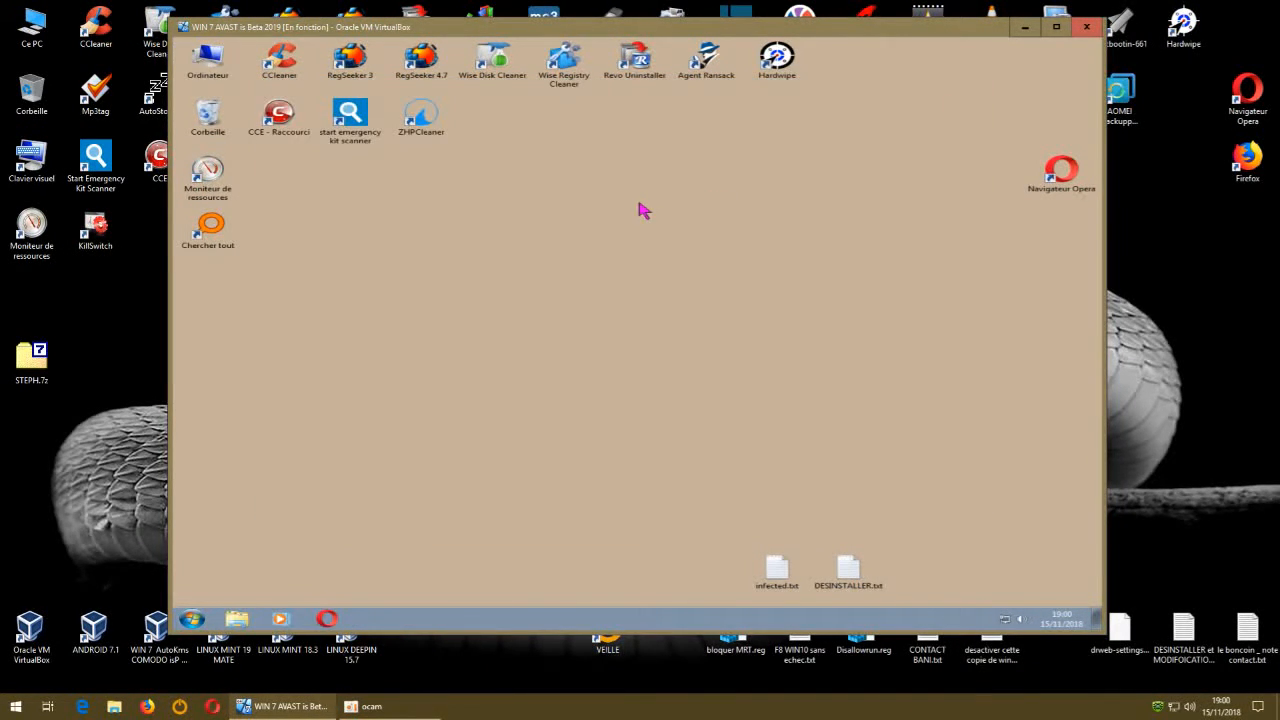
Empty the virtual machine's Recycle Bin.
{"action": "right_click", "coordinate": [212, 121]}
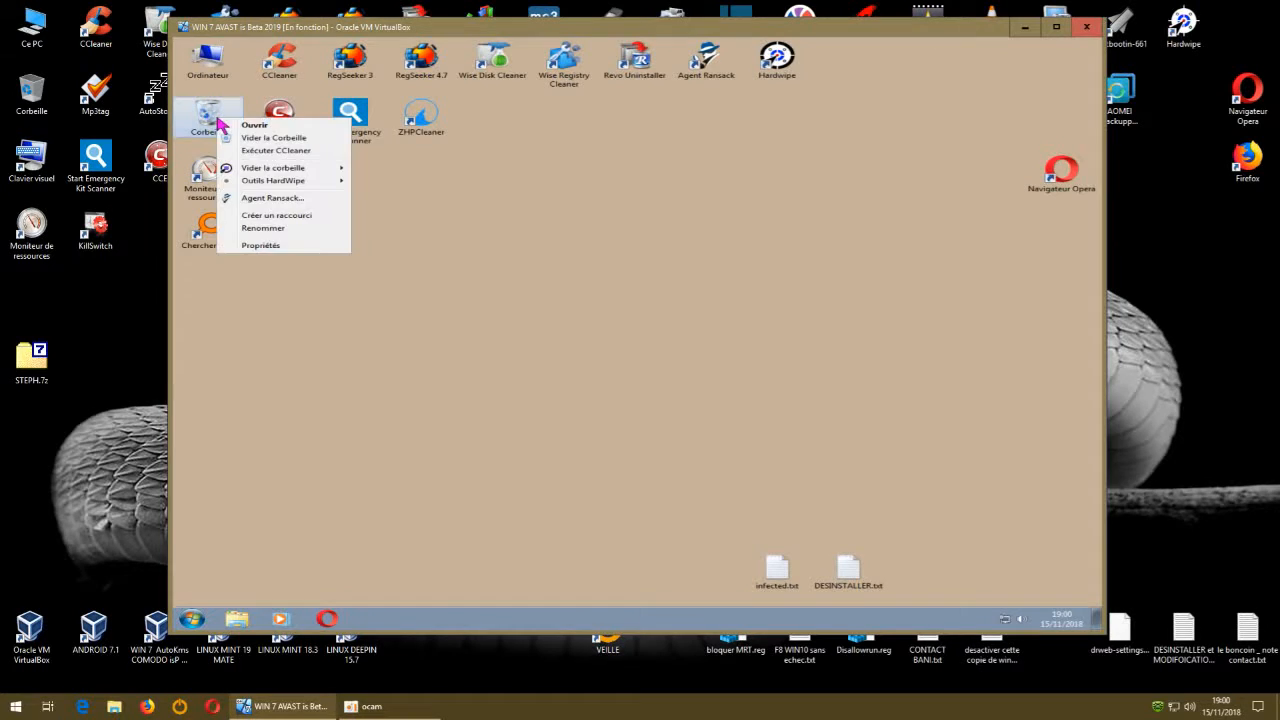
{"action": "left_click", "coordinate": [262, 132]}
{"action": "left_click", "coordinate": [688, 340]}
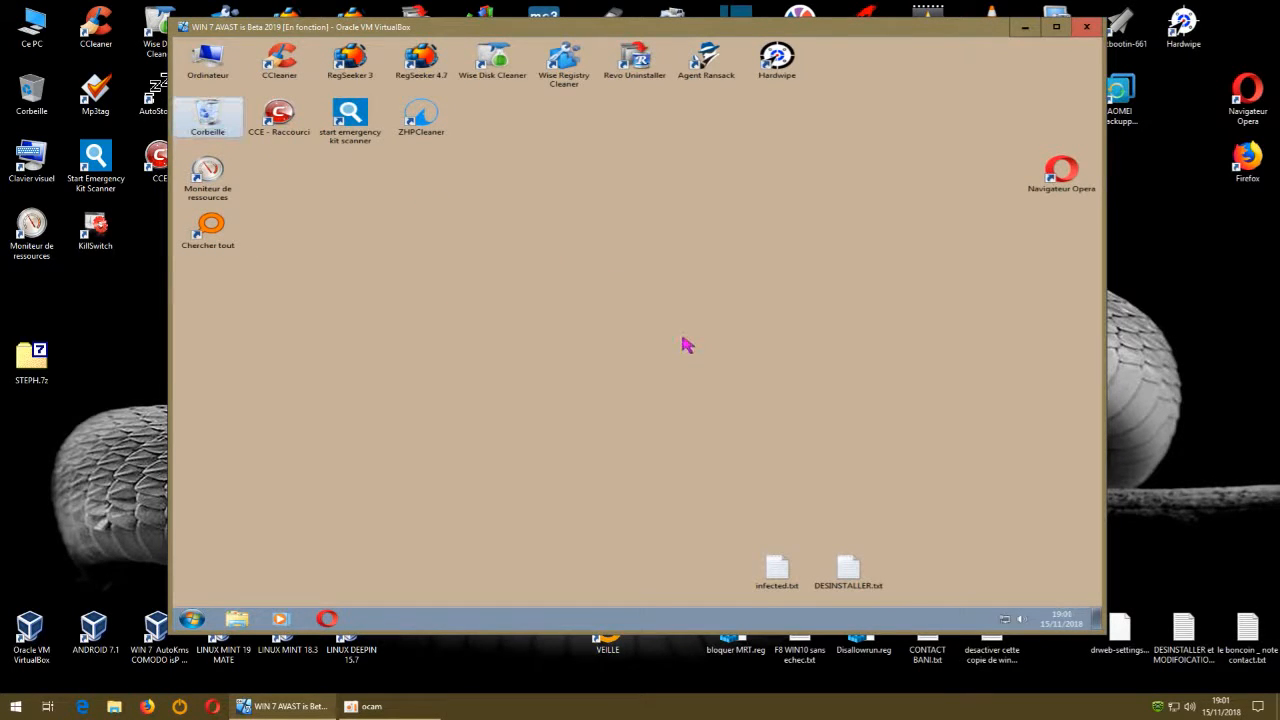
Open Everything and search the computer for "avast".
{"action": "double_click", "coordinate": [212, 232]}
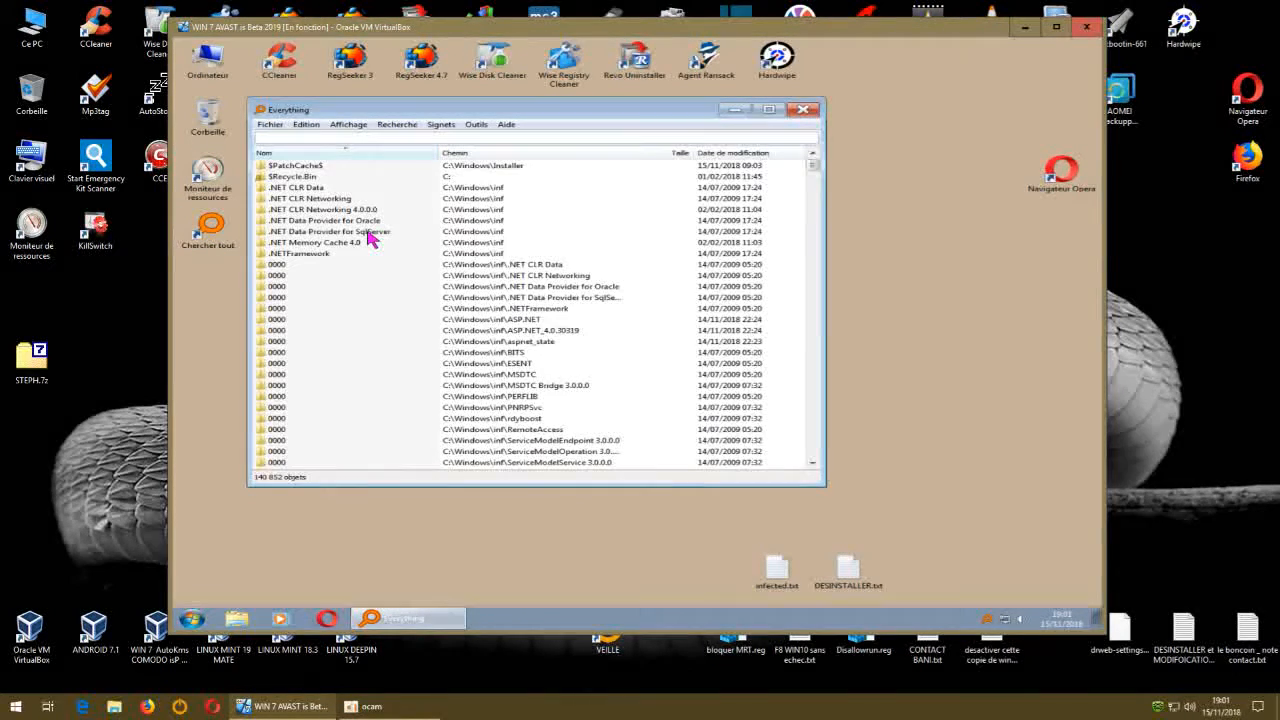
{"action": "type", "text": "avast"}
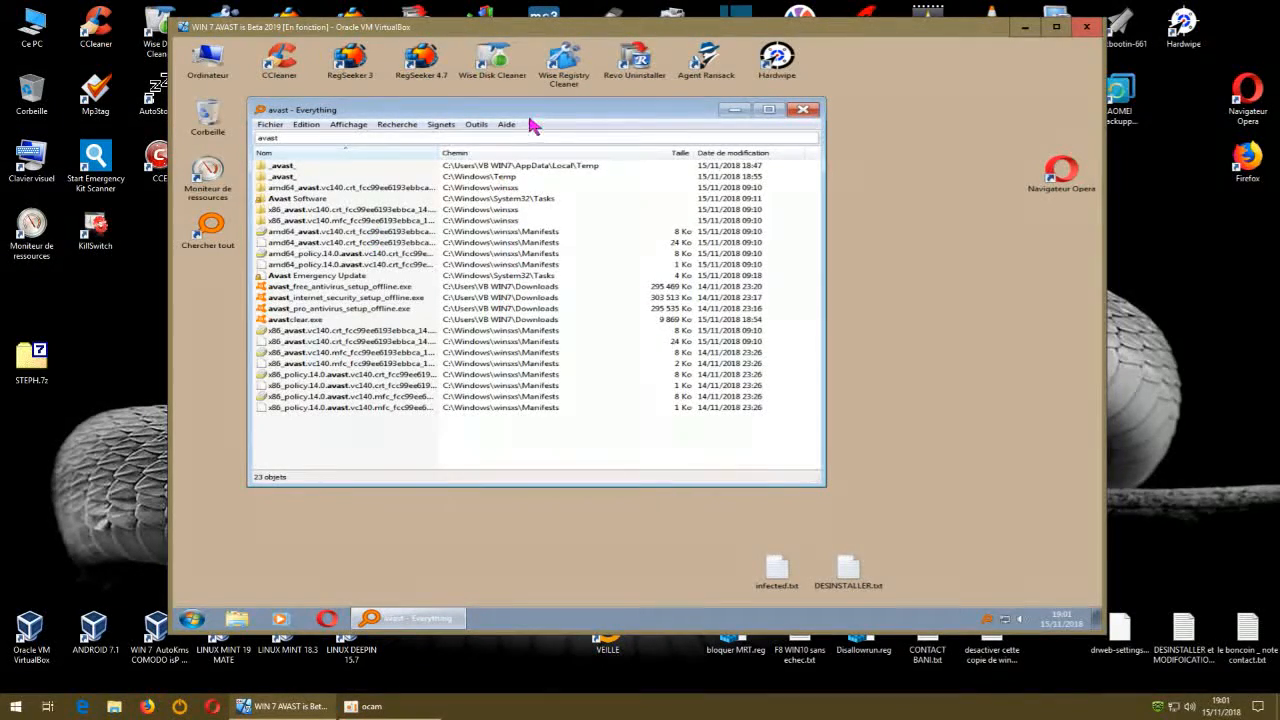
{"action": "left_click_drag", "start_coordinate": [534, 114], "coordinate": [563, 107]}
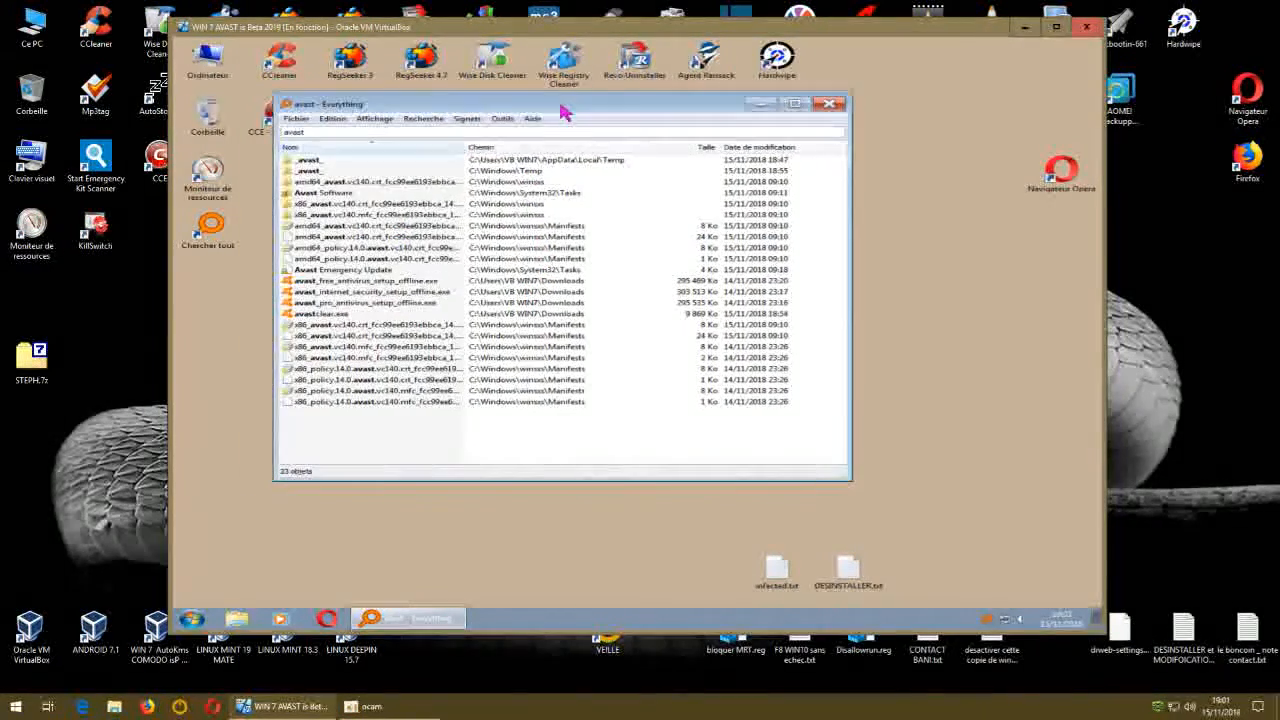
Check the Avast setup files and avastclear.exe from the results against the contents of the Téléchargements folder.
{"action": "left_click", "coordinate": [403, 282]}
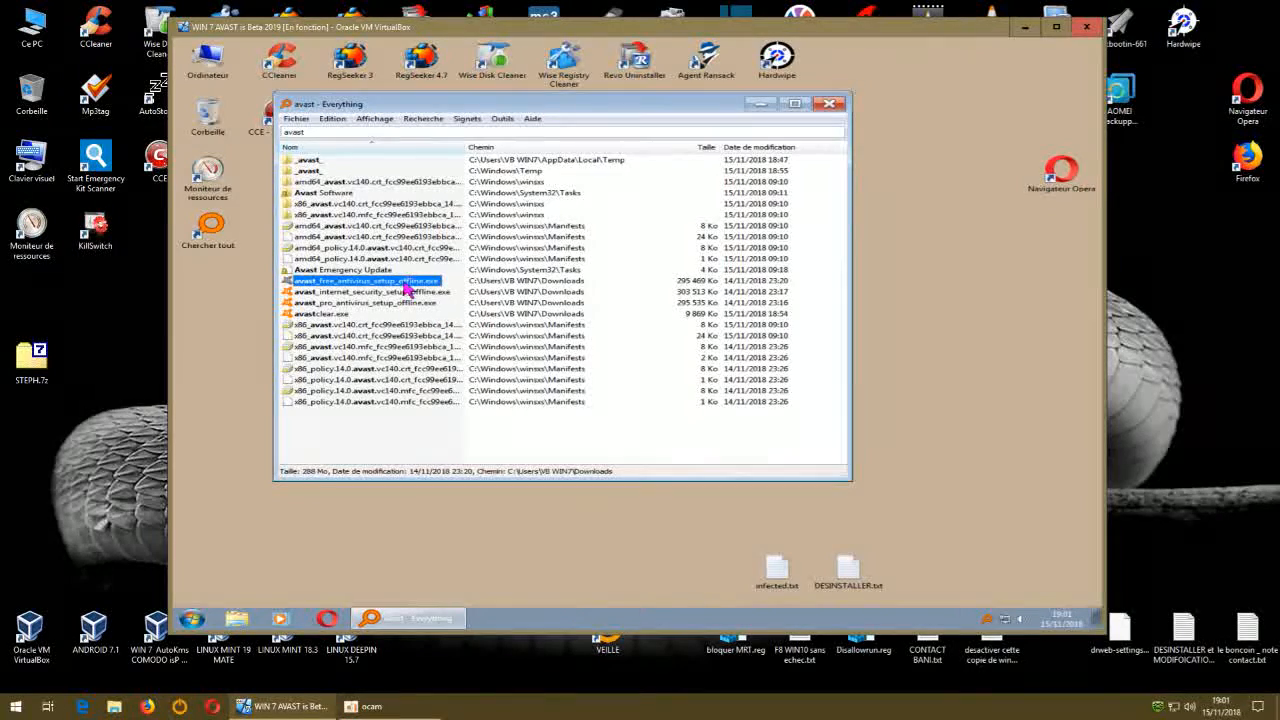
{"action": "left_click", "coordinate": [402, 292]}
{"action": "left_click", "coordinate": [395, 303]}
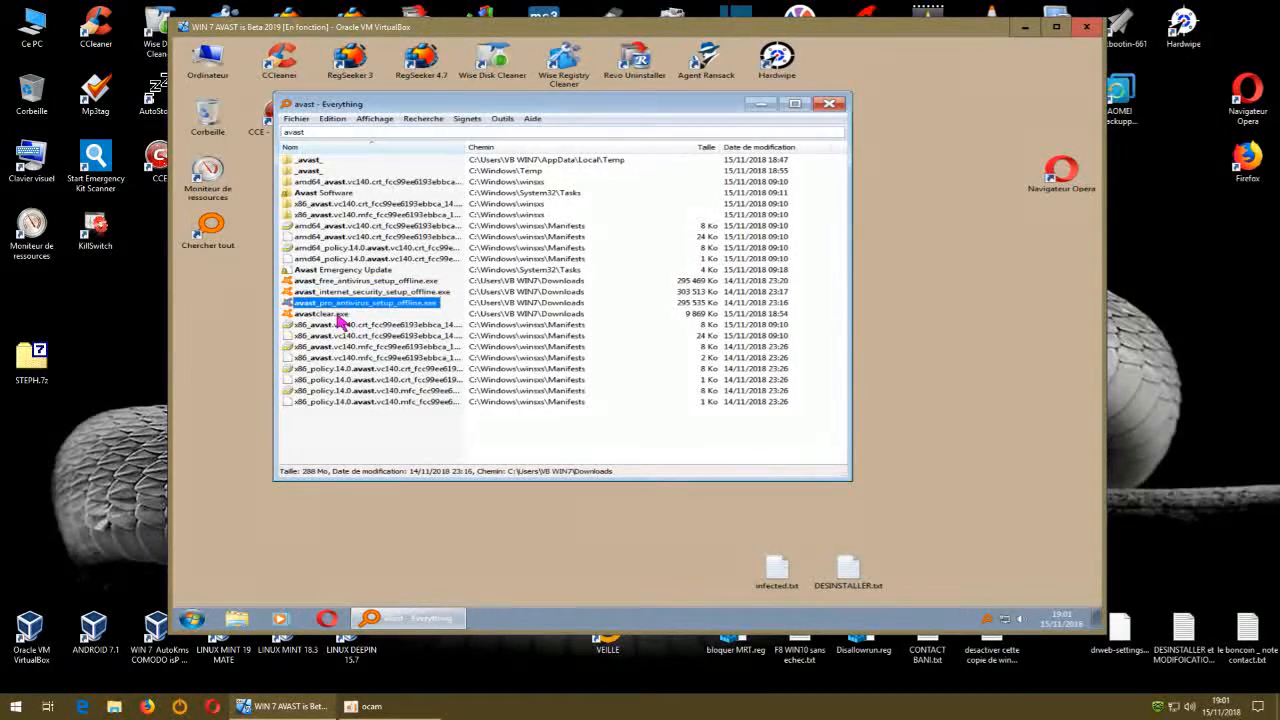
{"action": "left_click", "coordinate": [340, 315]}
{"action": "left_click", "coordinate": [236, 620]}
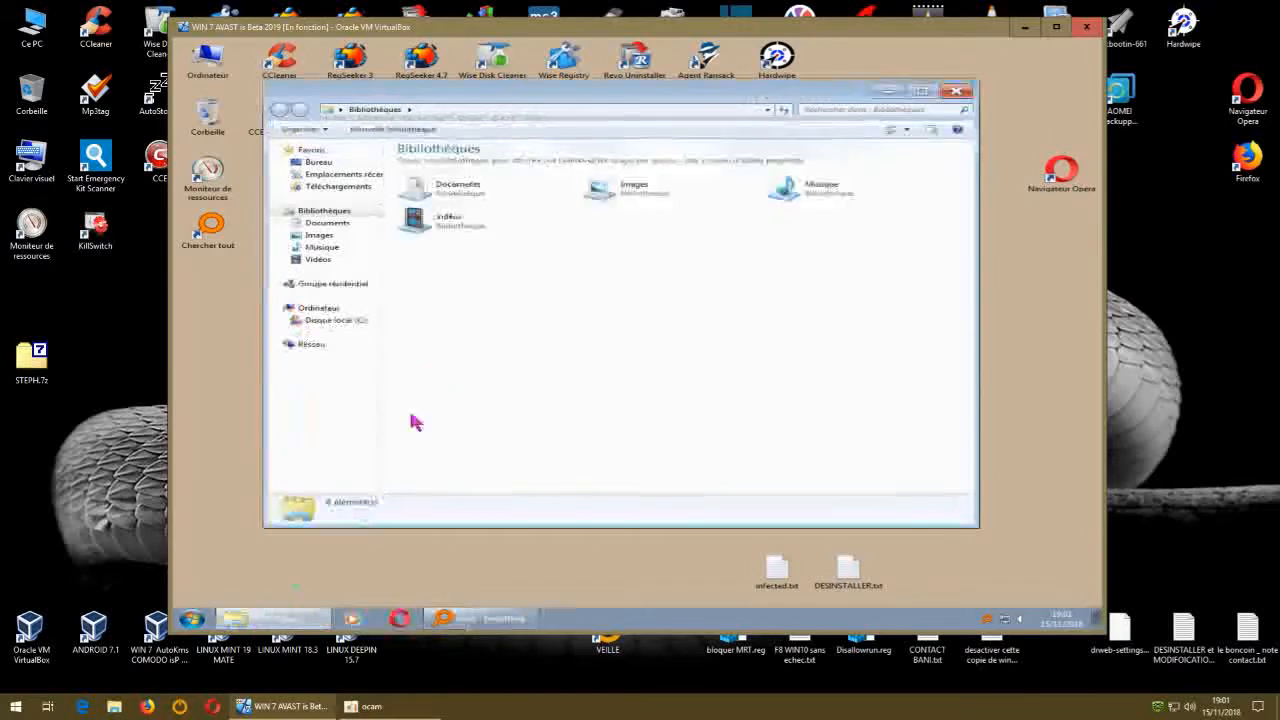
{"action": "left_click", "coordinate": [360, 189]}
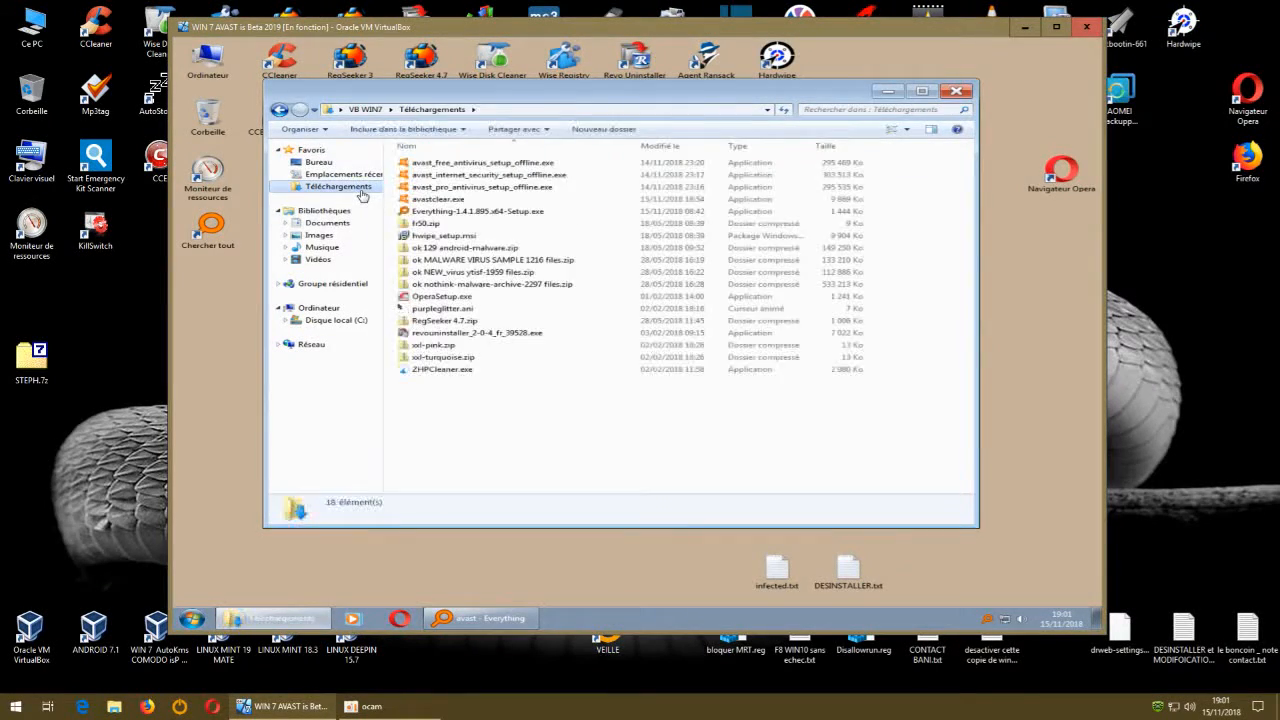
{"action": "left_click", "coordinate": [462, 165]}
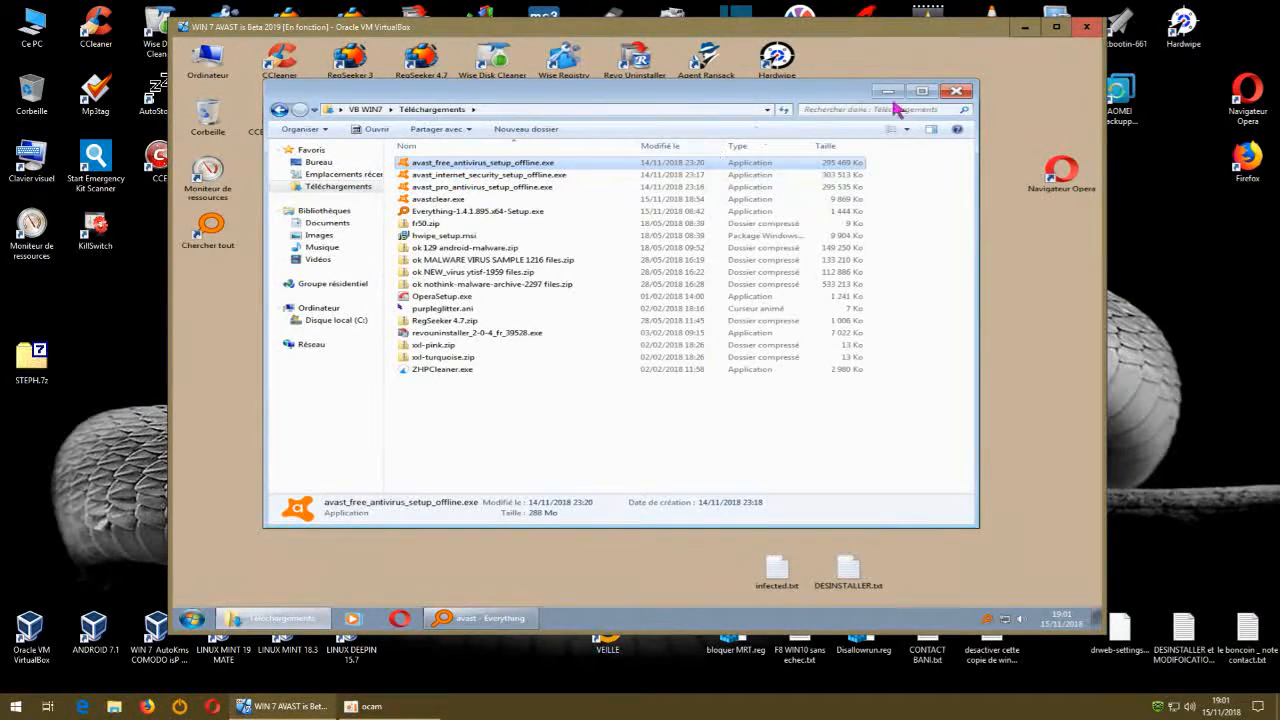
{"action": "left_click", "coordinate": [956, 91]}
Review the remaining avast results, including the two _avast_ folders in the Temp locations.
{"action": "left_click_drag", "start_coordinate": [327, 287], "coordinate": [327, 318]}
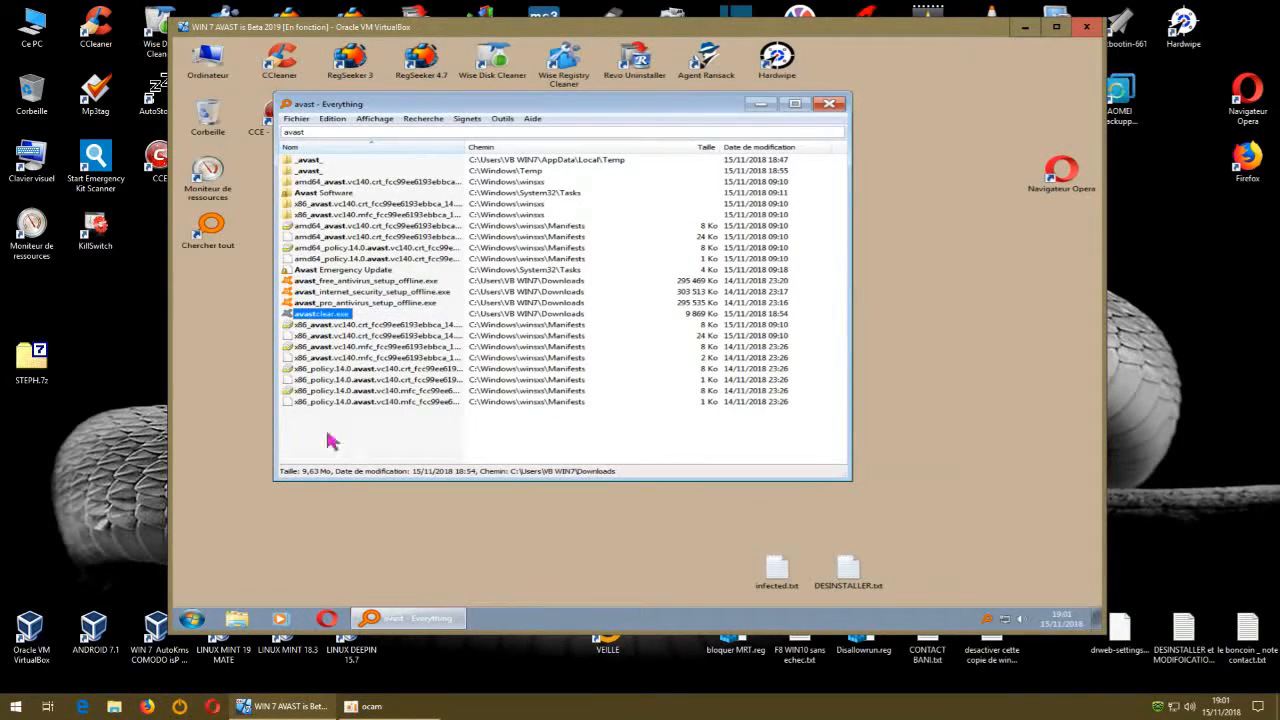
{"action": "left_click", "coordinate": [343, 235]}
{"action": "left_click_drag", "start_coordinate": [343, 232], "coordinate": [324, 172]}
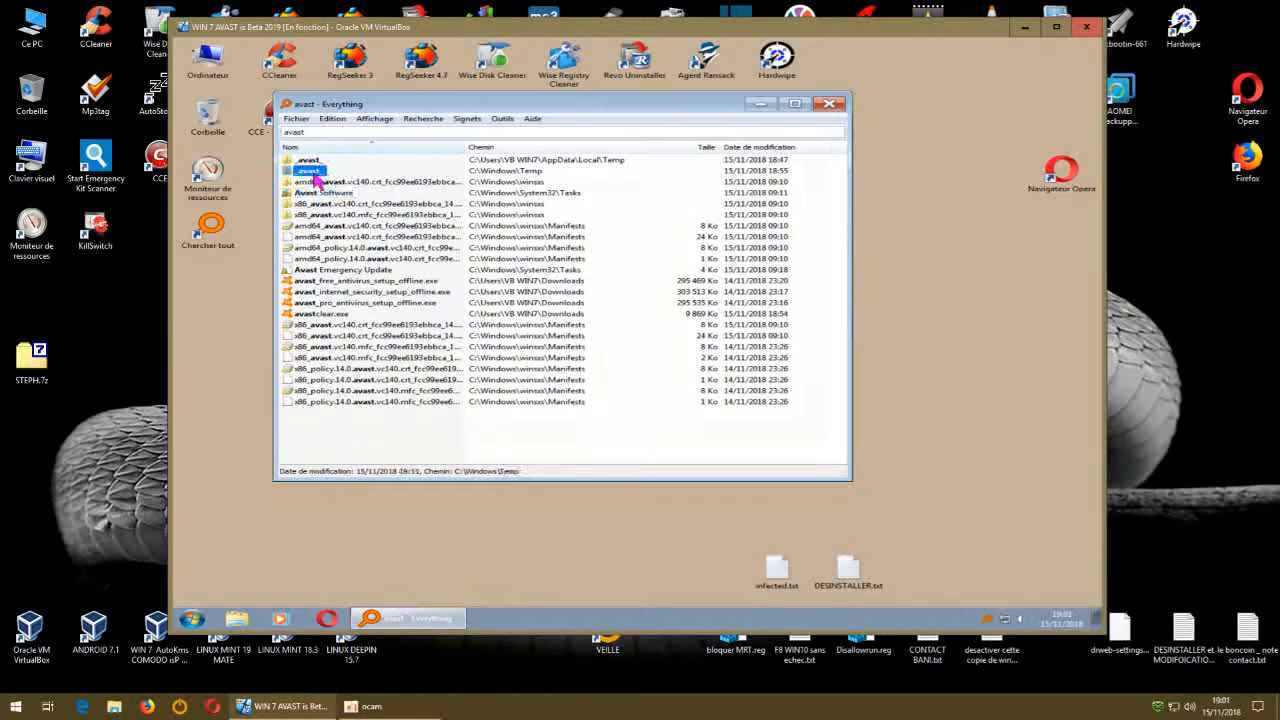
{"action": "right_click", "coordinate": [300, 160]}
{"action": "left_click", "coordinate": [615, 415]}
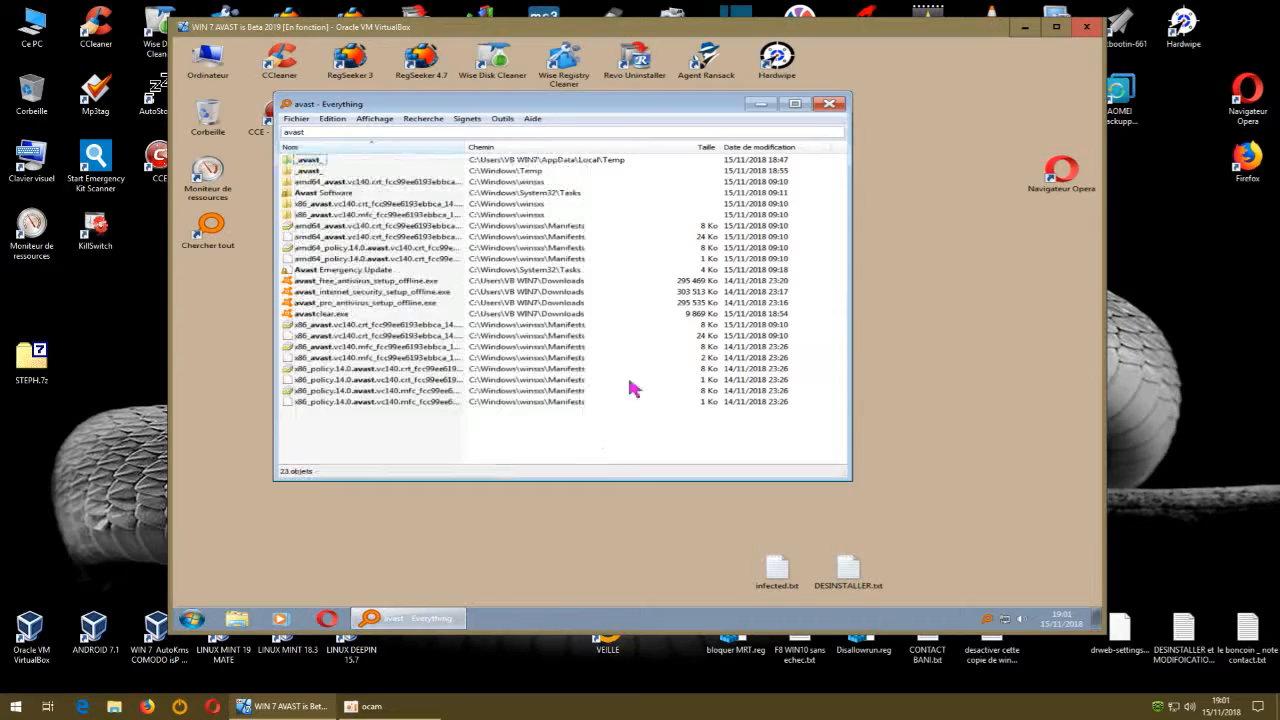
Enlarge the results window and delete both _avast_ folders, in AppData\Local\Temp and in C:\Windows\Temp.
{"action": "left_click_drag", "start_coordinate": [610, 113], "coordinate": [556, 95]}
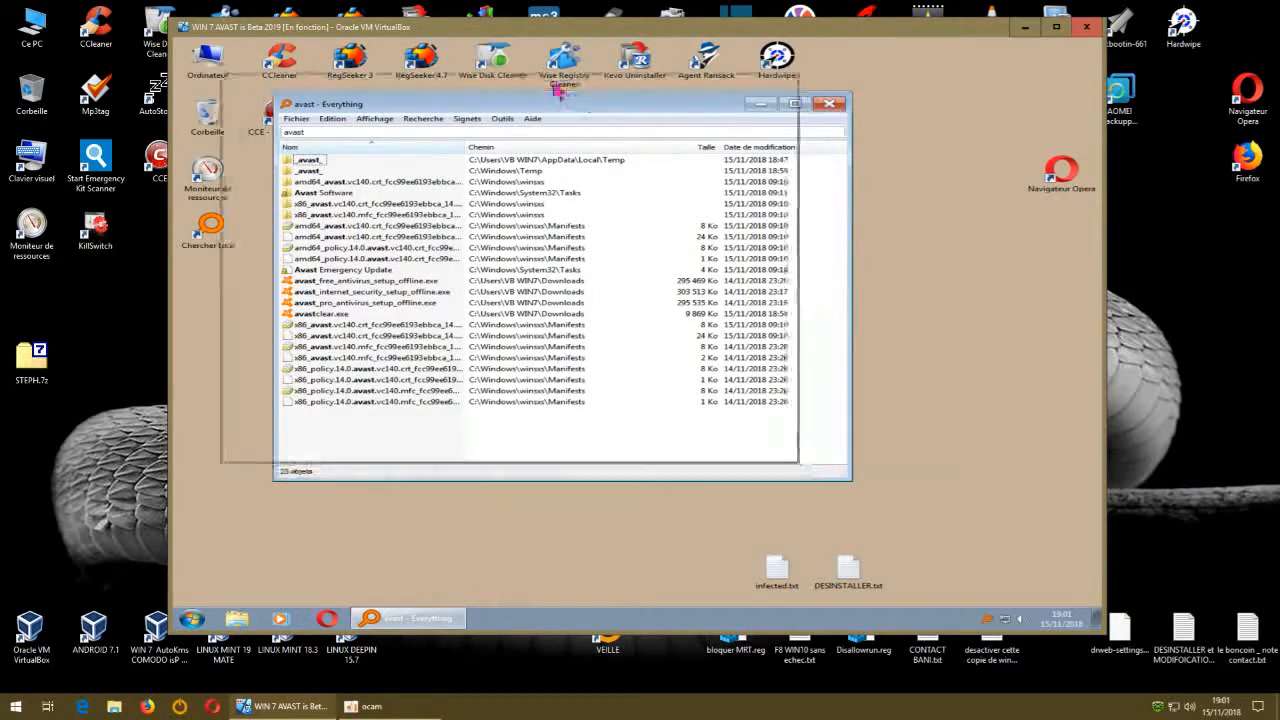
{"action": "left_click_drag", "start_coordinate": [792, 457], "coordinate": [1037, 553]}
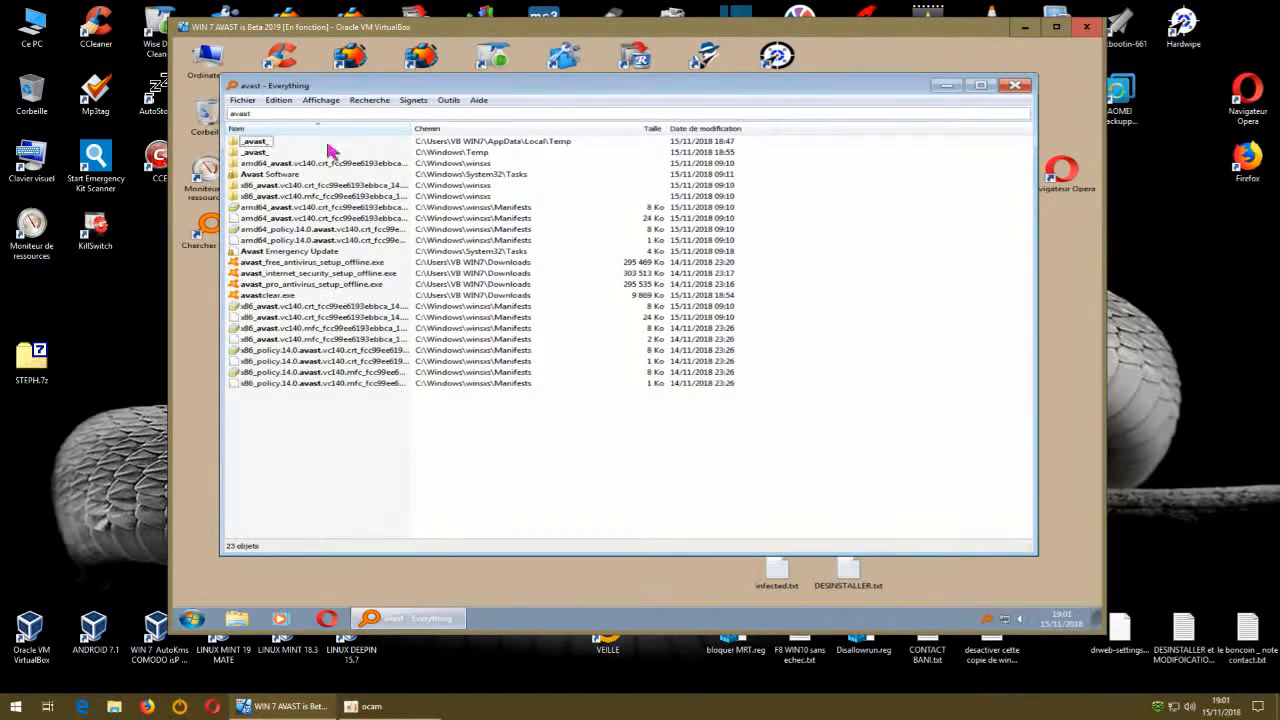
{"action": "right_click", "coordinate": [257, 143]}
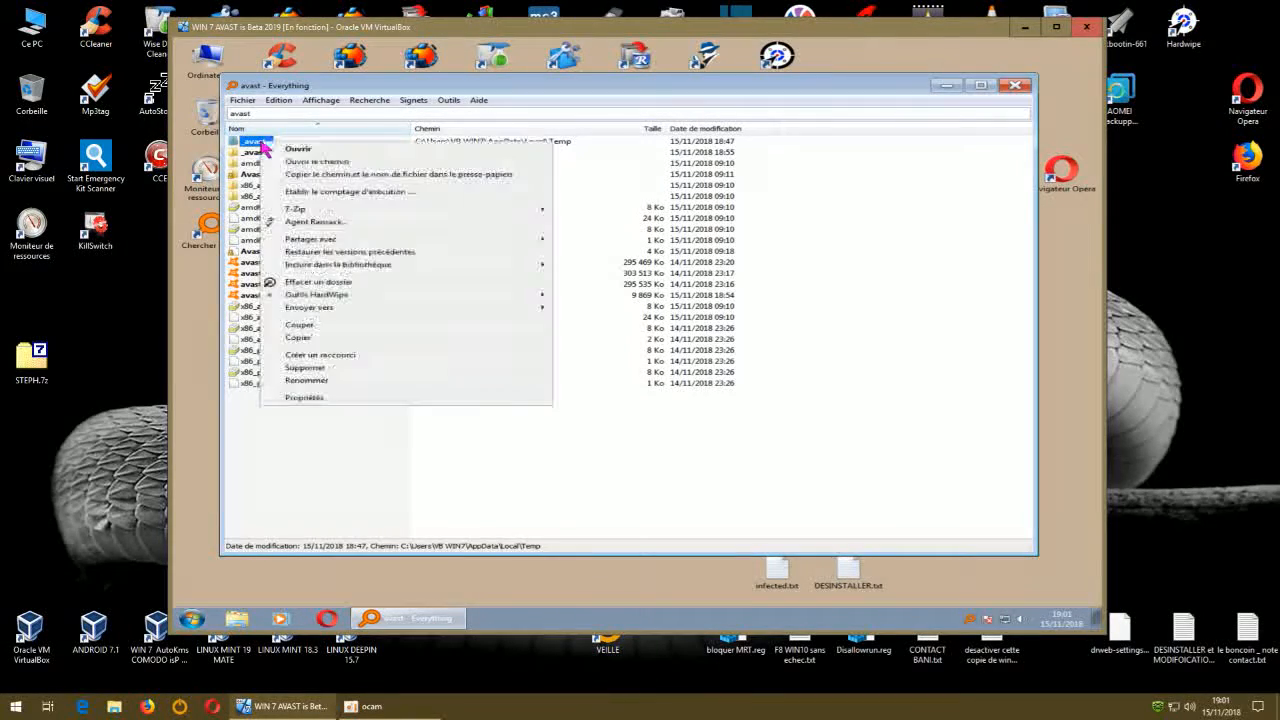
{"action": "left_click", "coordinate": [304, 369]}
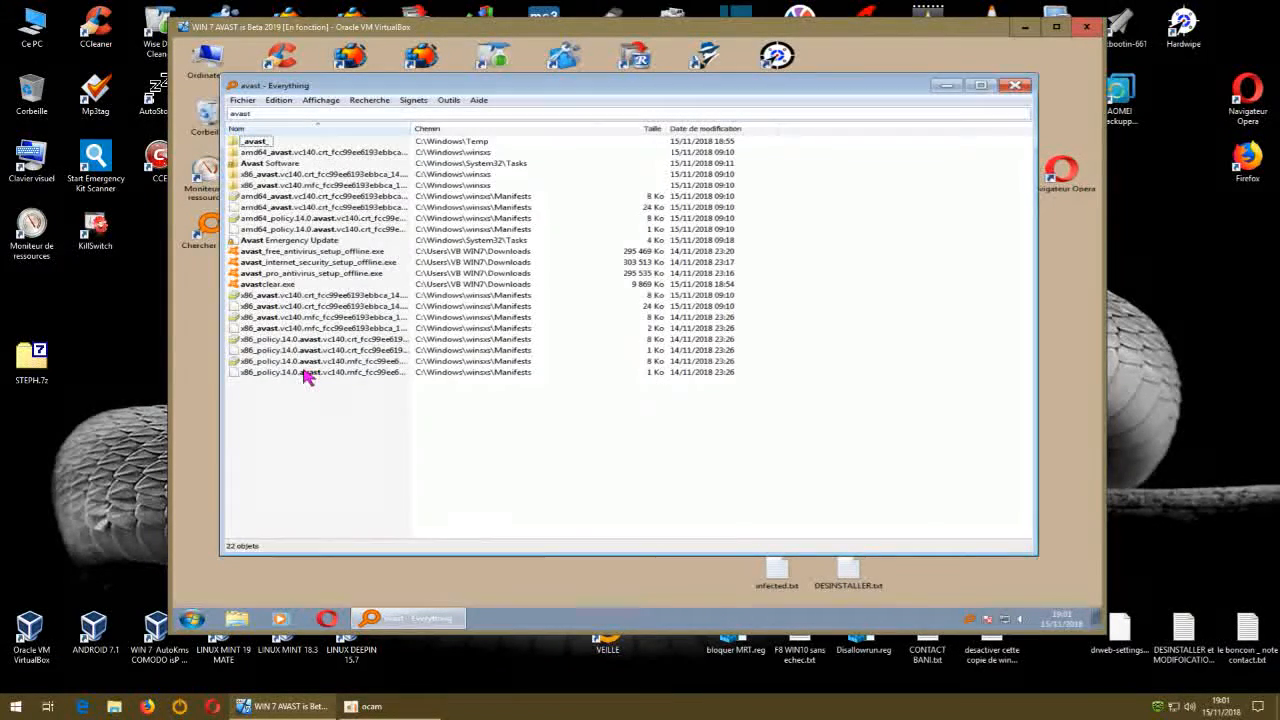
{"action": "right_click", "coordinate": [258, 142]}
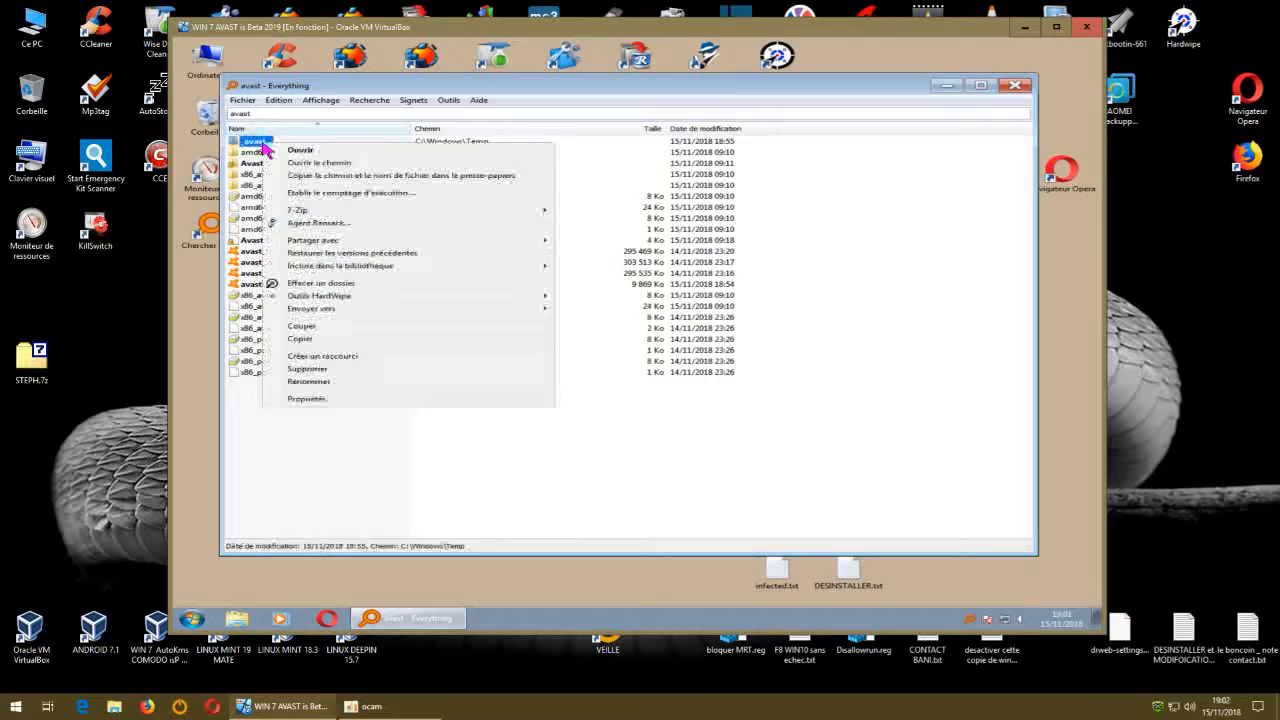
{"action": "left_click", "coordinate": [316, 370]}
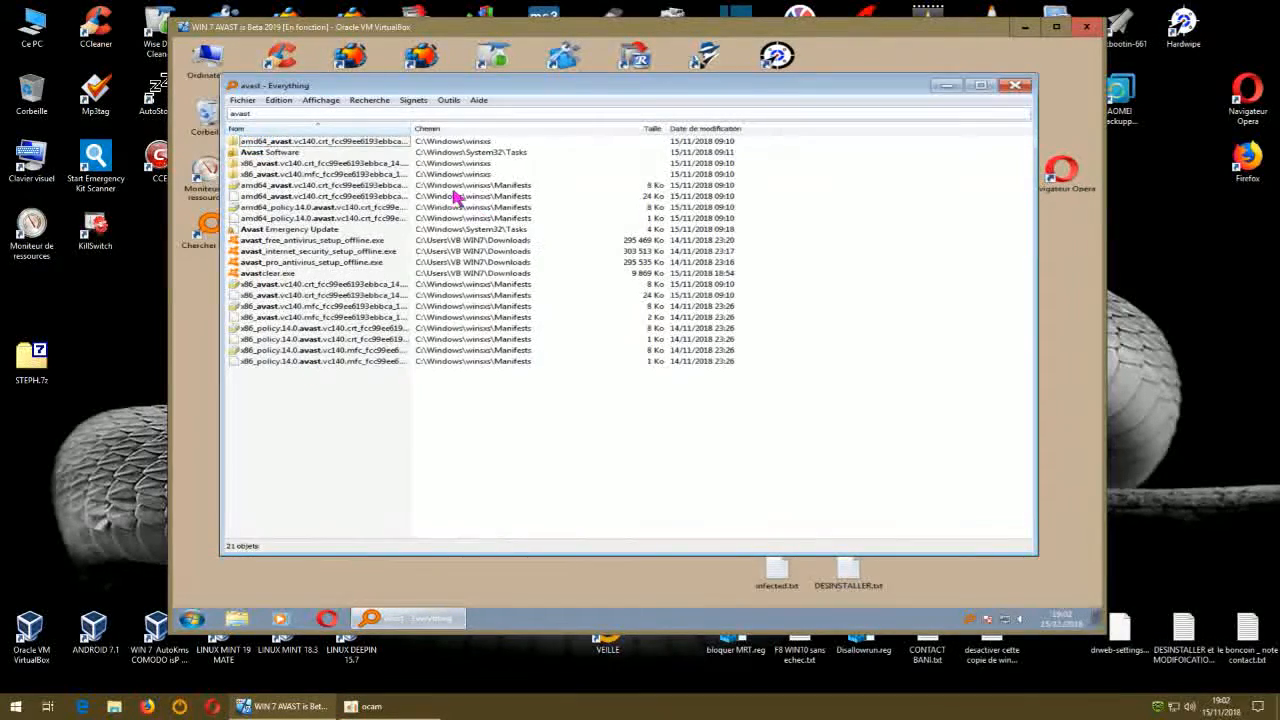
Try to delete the amd64_avast.vc140.crt folder from C:\Windows\winsxs.
{"action": "left_click", "coordinate": [369, 143]}
{"action": "right_click", "coordinate": [371, 148]}
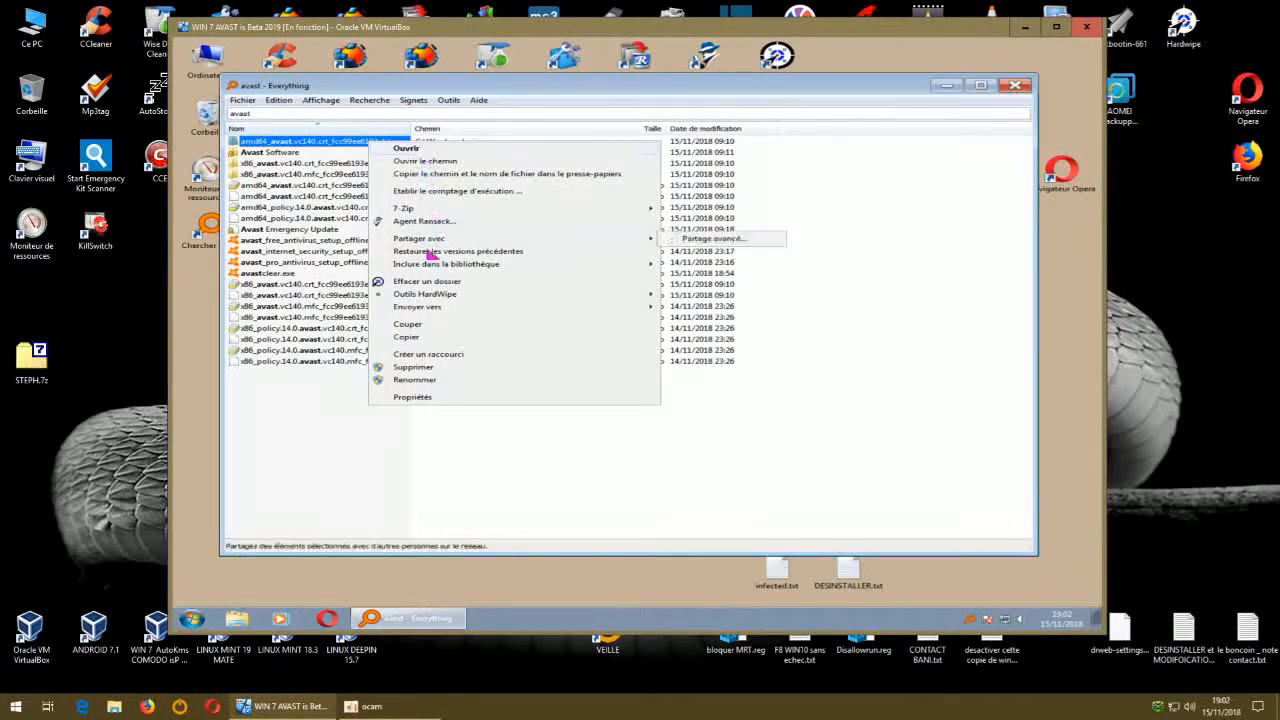
{"action": "left_click", "coordinate": [414, 368]}
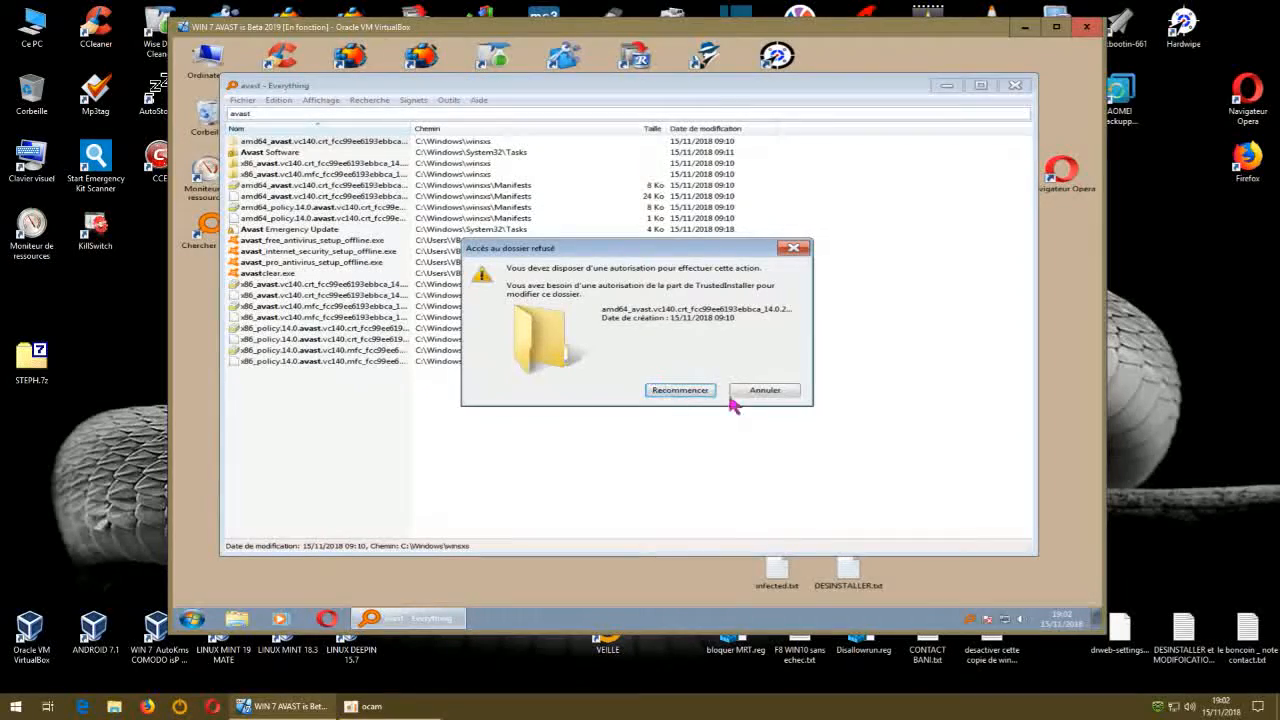
{"action": "left_click", "coordinate": [763, 391]}
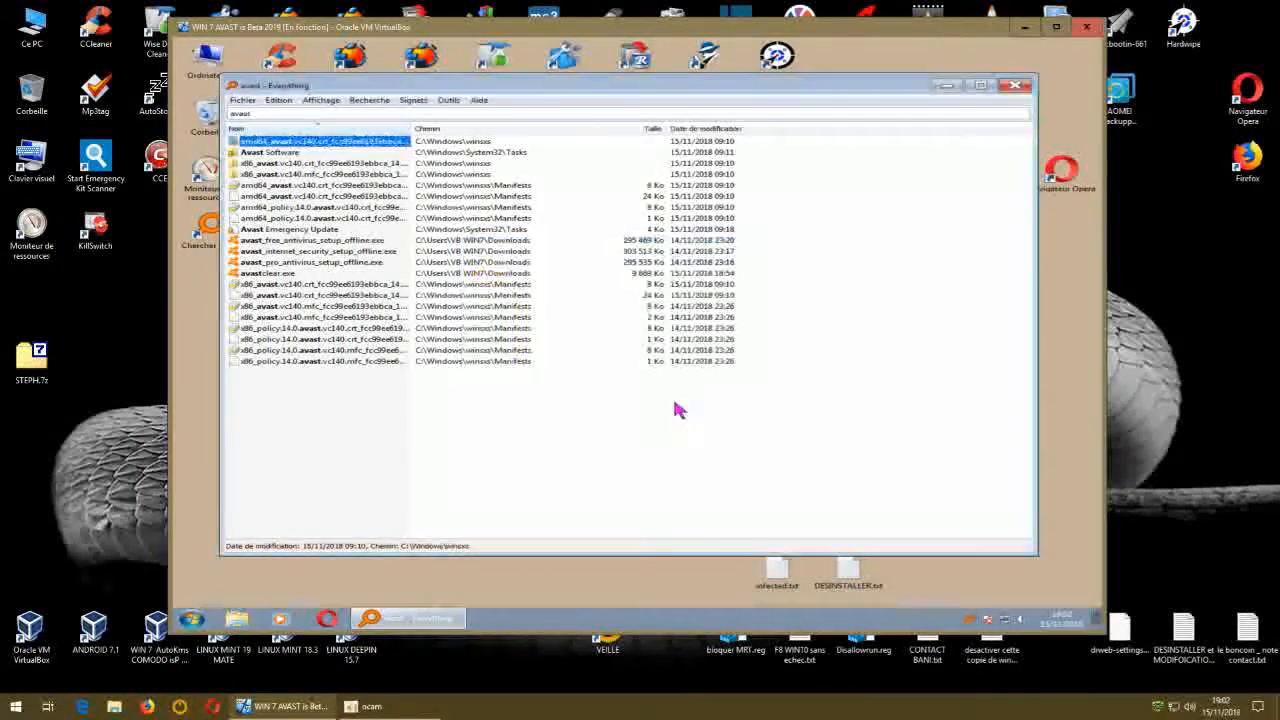
Delete the Avast Emergency Update file from C:\Windows\System32\Tasks.
{"action": "right_click", "coordinate": [324, 229]}
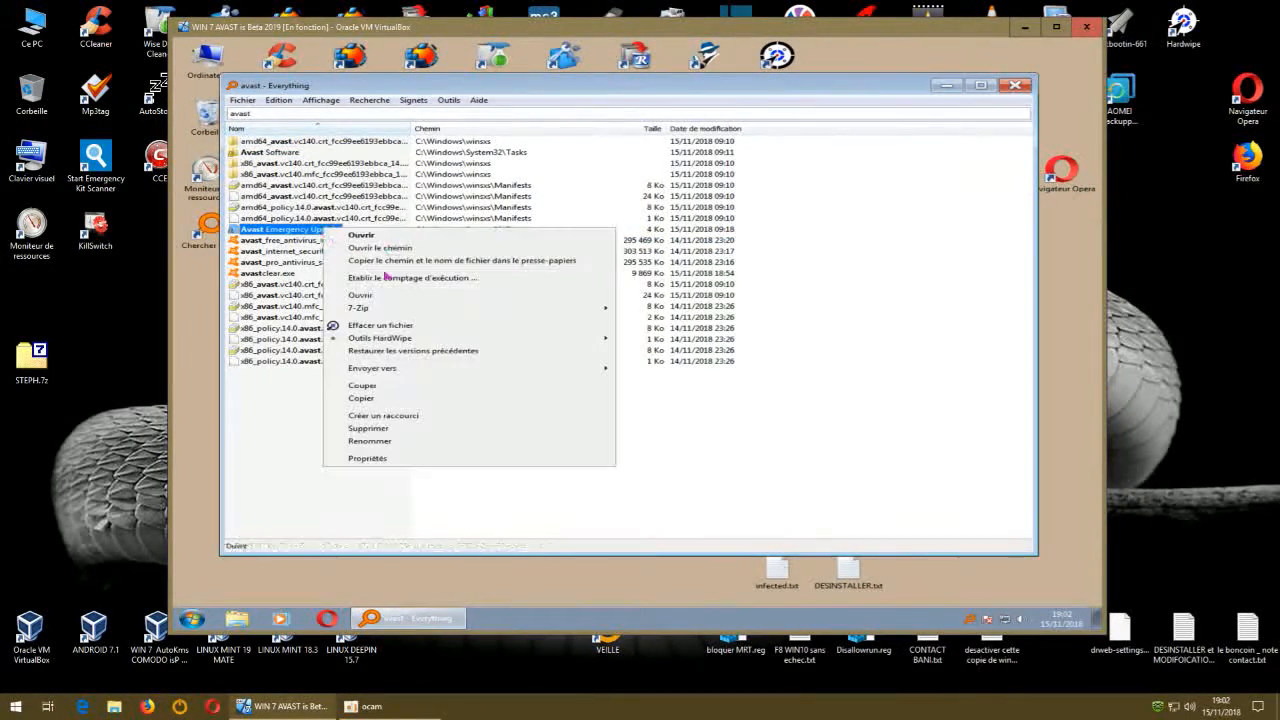
{"action": "left_click", "coordinate": [392, 435]}
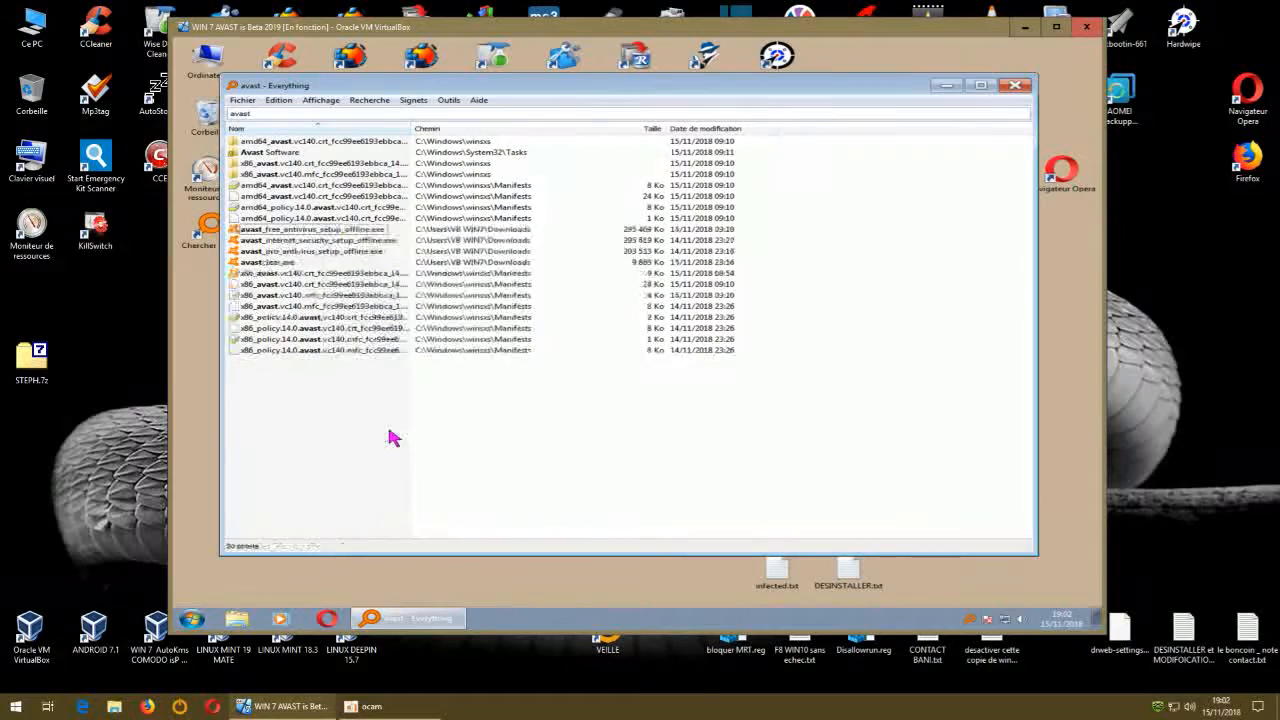
Try to delete an amd64_policy.14.0.avast.vc140.crt file and an x86_policy.14.0.avast.vc140.crt file from C:\Windows\winsxs\Manifests.
{"action": "right_click", "coordinate": [324, 218]}
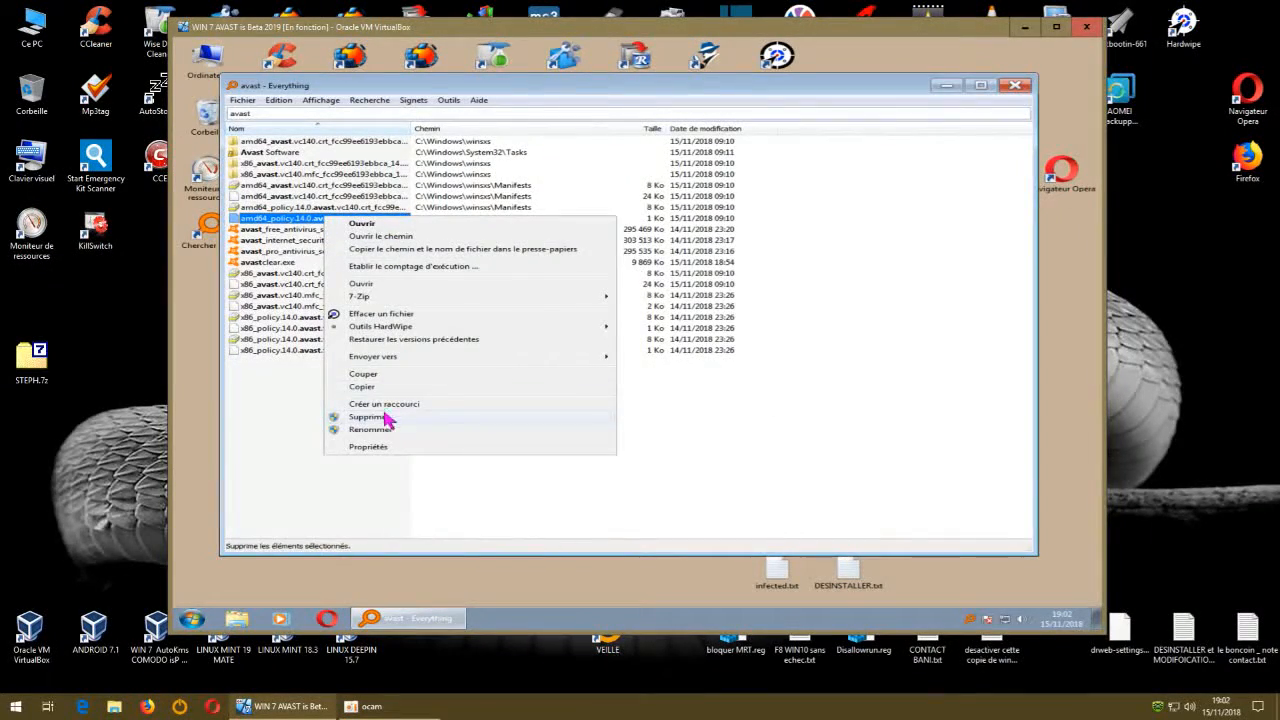
{"action": "left_click", "coordinate": [386, 418]}
{"action": "left_click", "coordinate": [752, 392]}
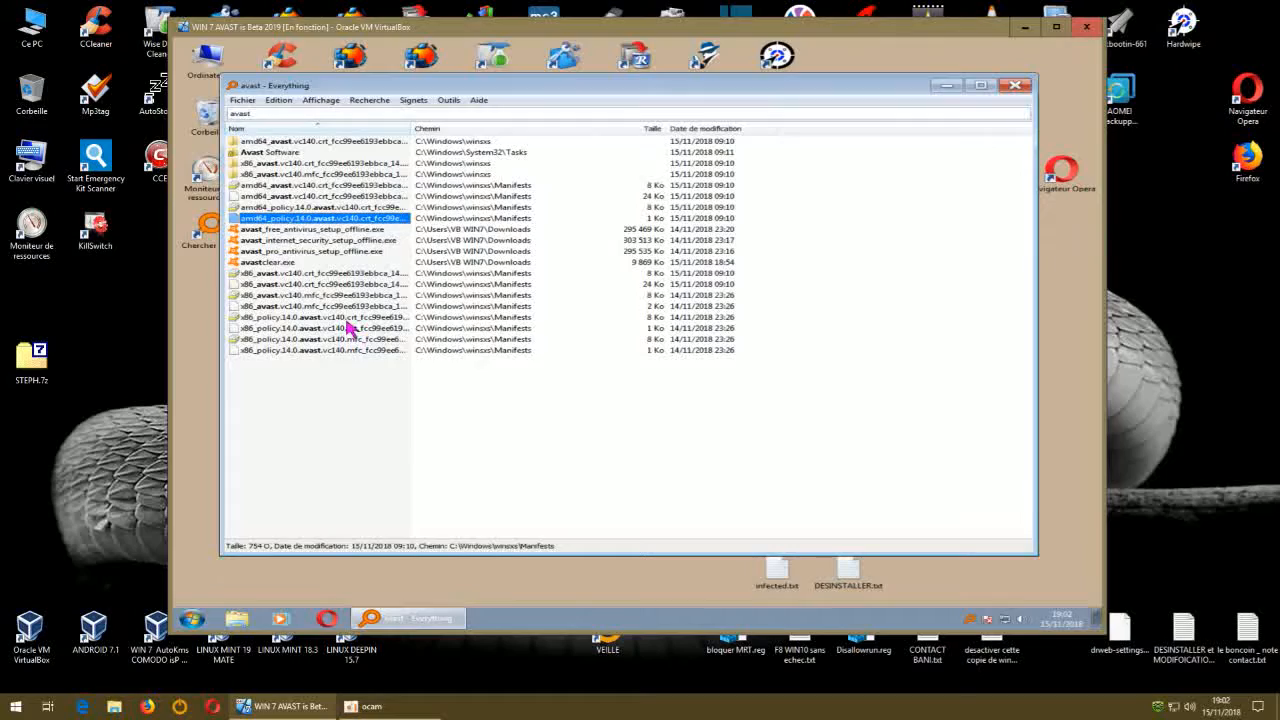
{"action": "right_click", "coordinate": [348, 323]}
{"action": "left_click", "coordinate": [400, 523]}
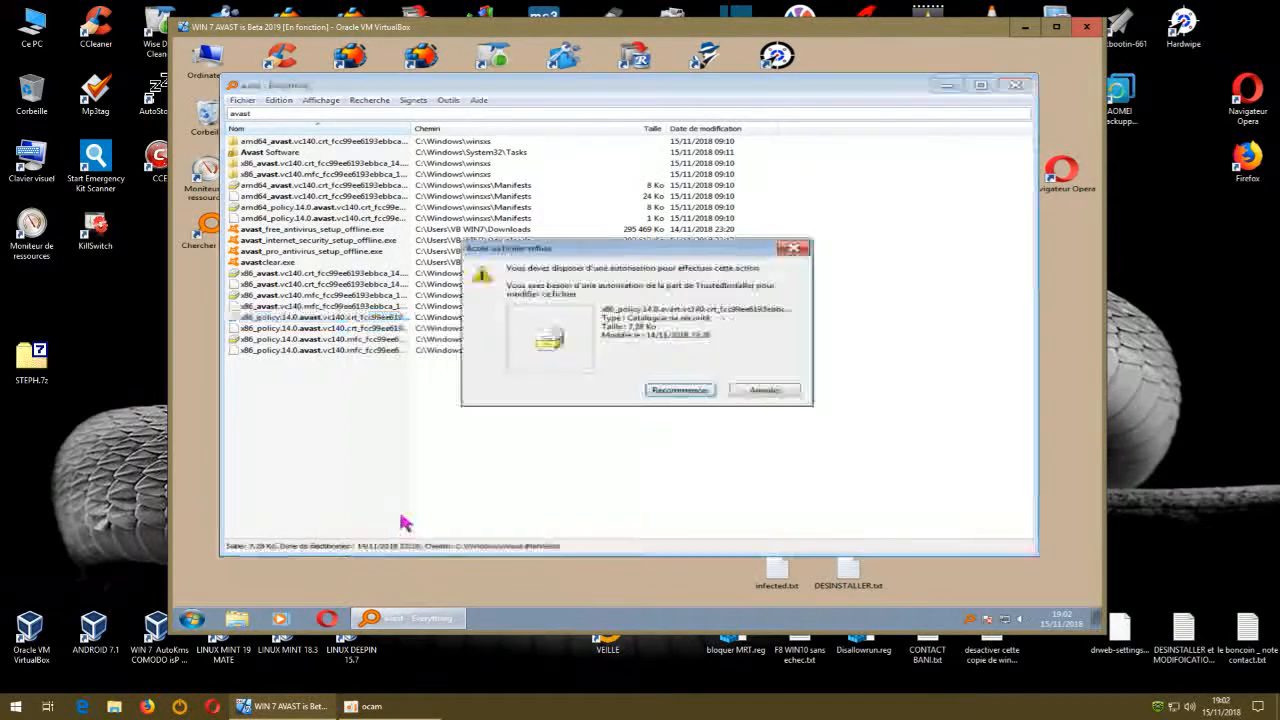
{"action": "left_click", "coordinate": [752, 390]}
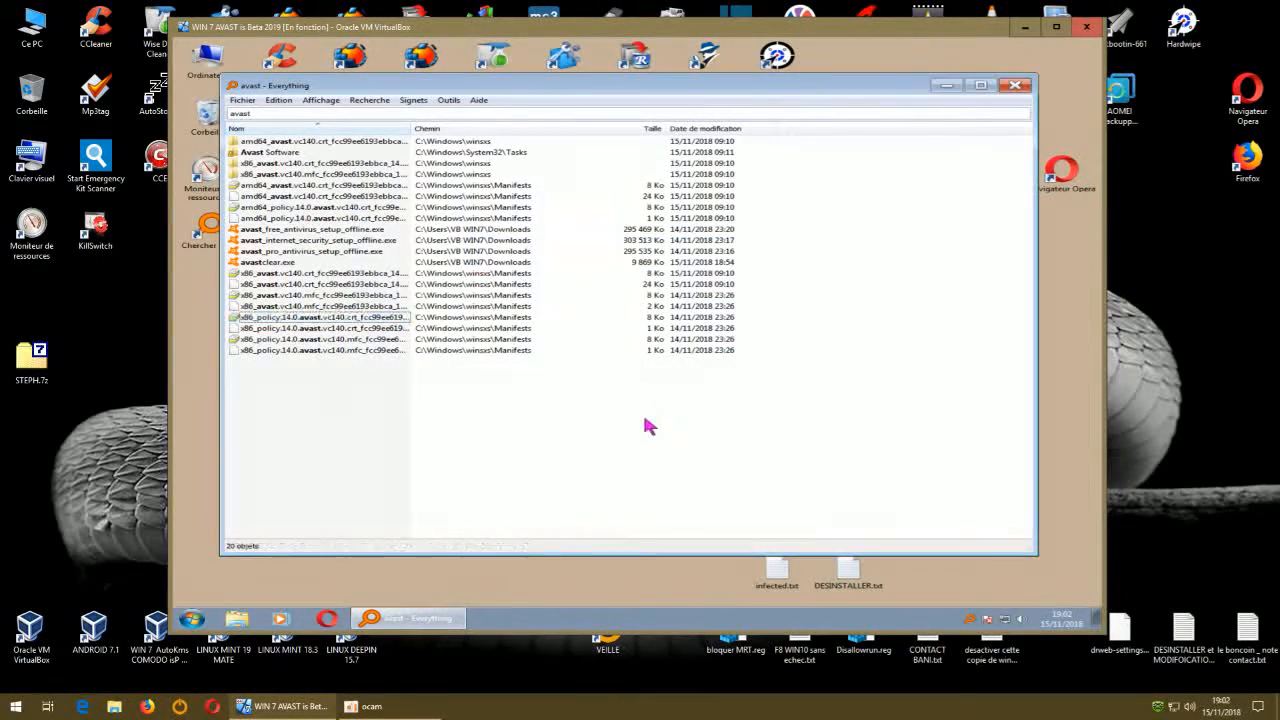
Delete the Avast Software folder from C:\Windows\System32\Tasks.
{"action": "right_click", "coordinate": [293, 160]}
{"action": "left_click", "coordinate": [349, 385]}
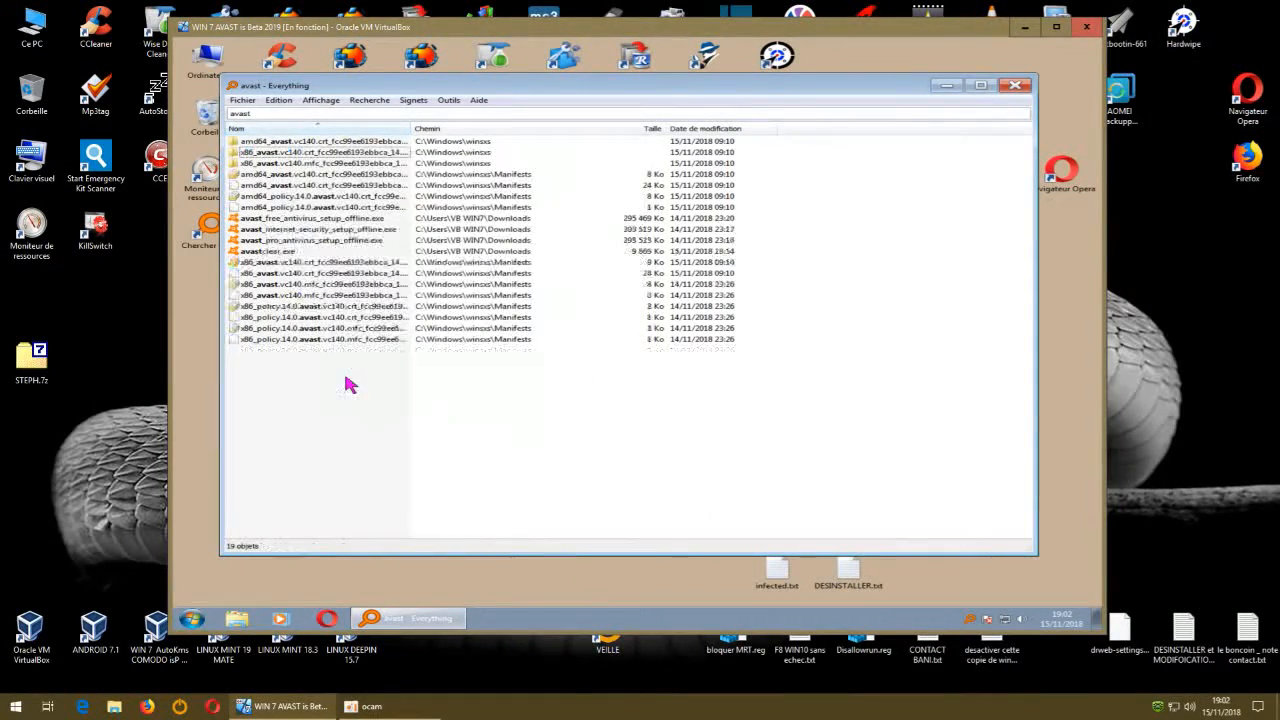
Try to delete the x86_avast.vc140.crt folder from C:\Windows\winsxs.
{"action": "right_click", "coordinate": [356, 152]}
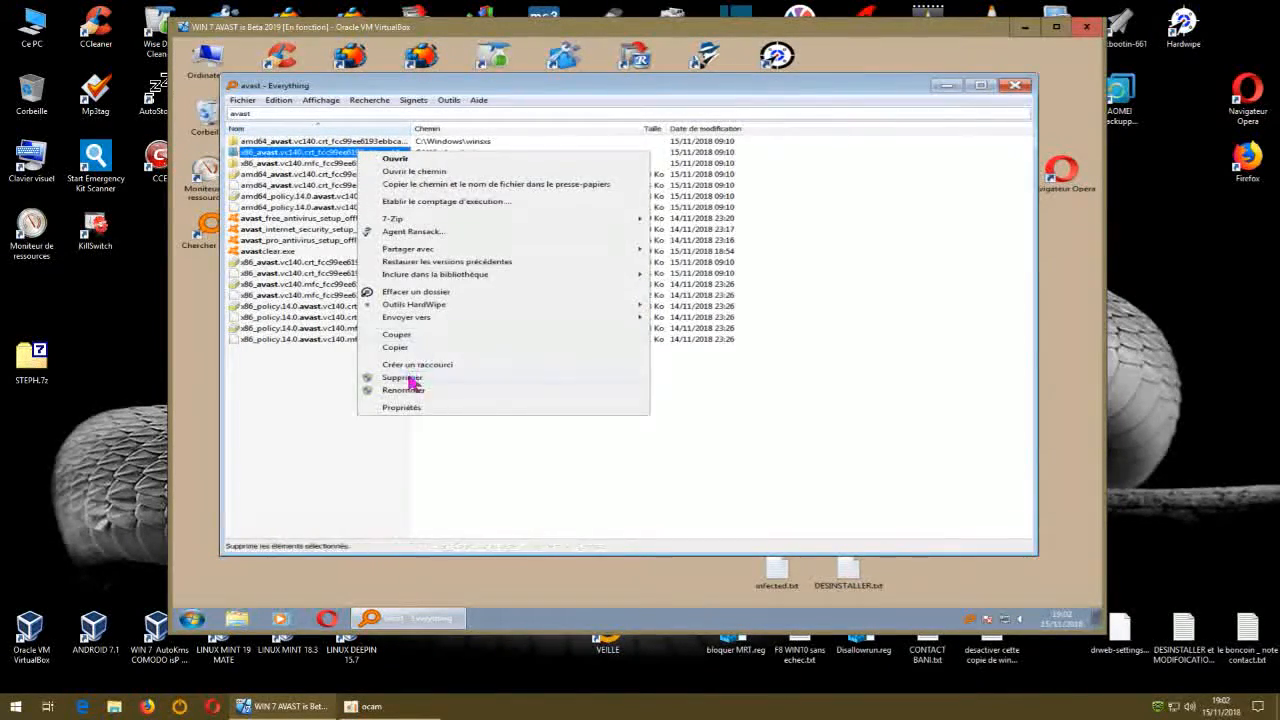
{"action": "left_click", "coordinate": [410, 380]}
{"action": "left_click", "coordinate": [743, 396]}
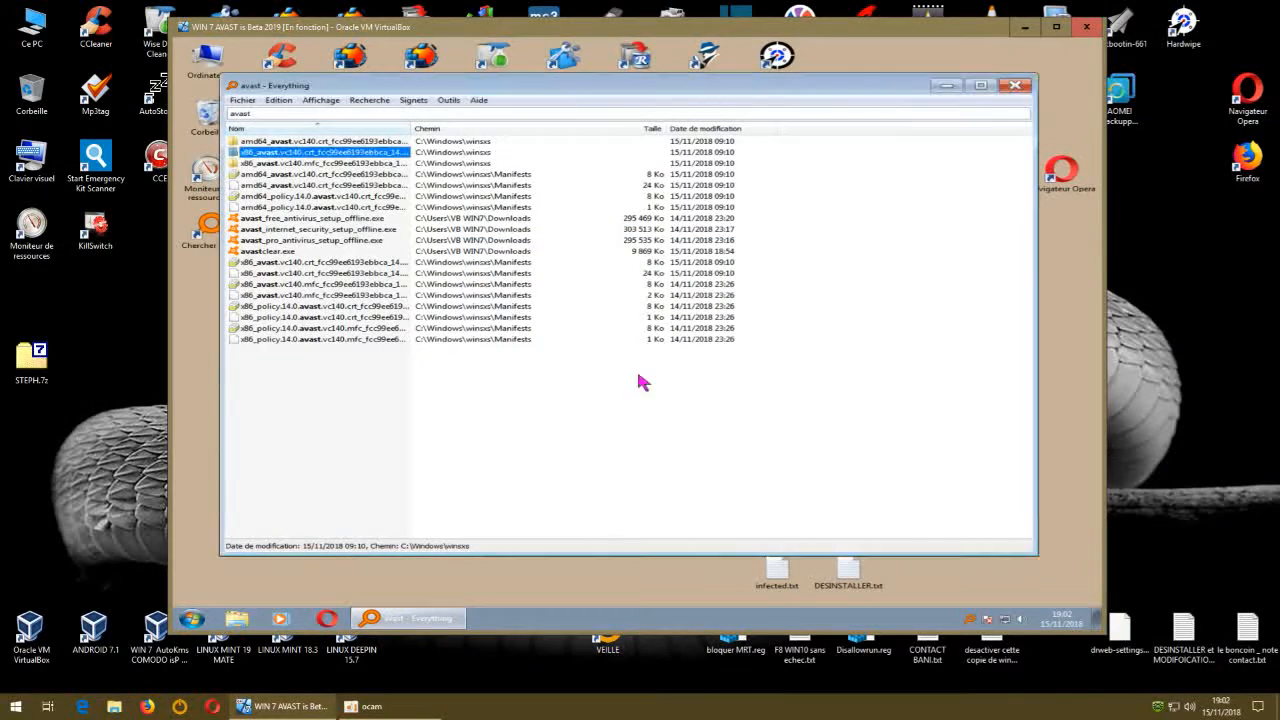
Check the deleted Avast items in the virtual machine's Recycle Bin, and empty it permanently.
{"action": "double_click", "coordinate": [209, 119]}
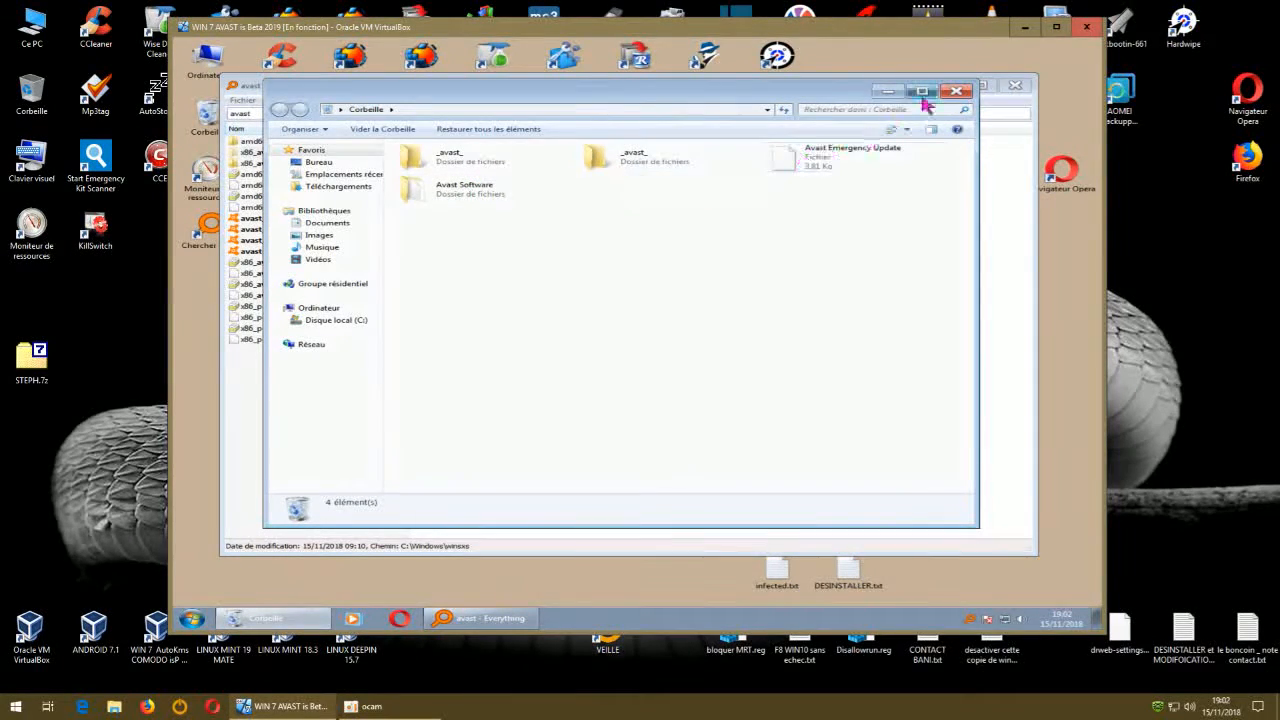
{"action": "left_click", "coordinate": [956, 91]}
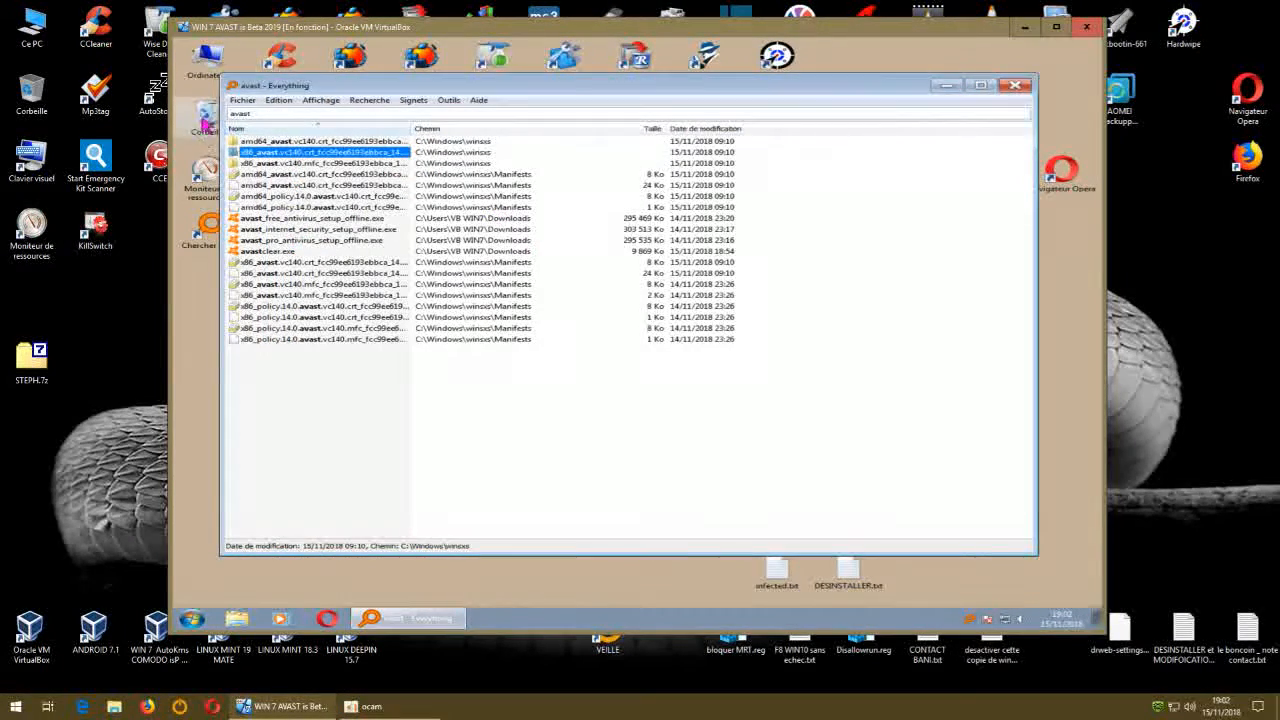
{"action": "right_click", "coordinate": [208, 120]}
{"action": "left_click", "coordinate": [246, 137]}
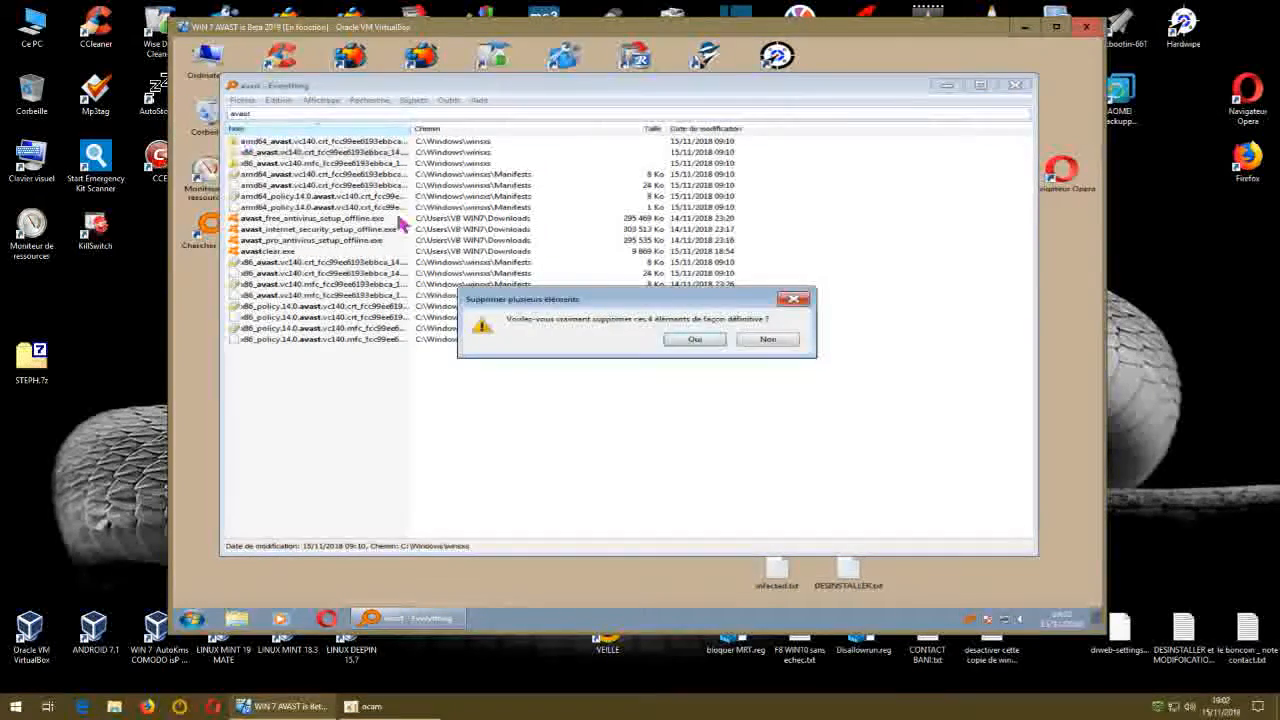
{"action": "left_click", "coordinate": [690, 340]}
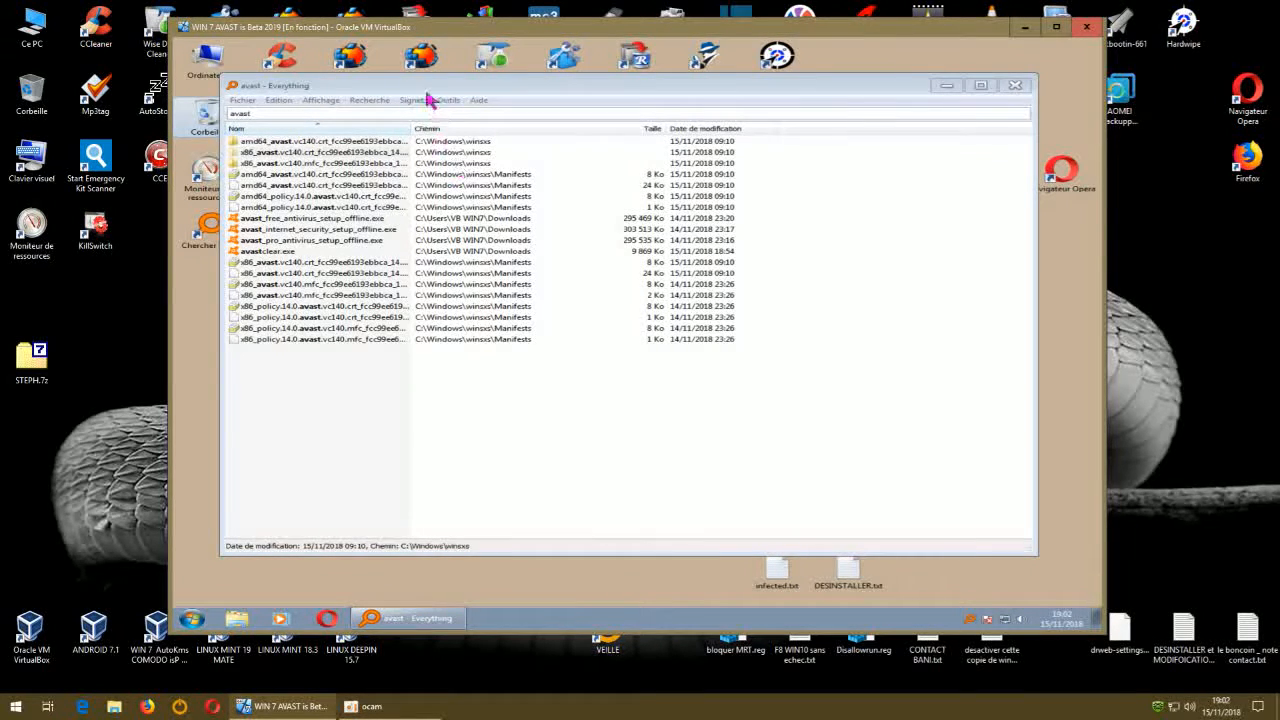
{"action": "left_click_drag", "start_coordinate": [426, 84], "coordinate": [494, 91]}
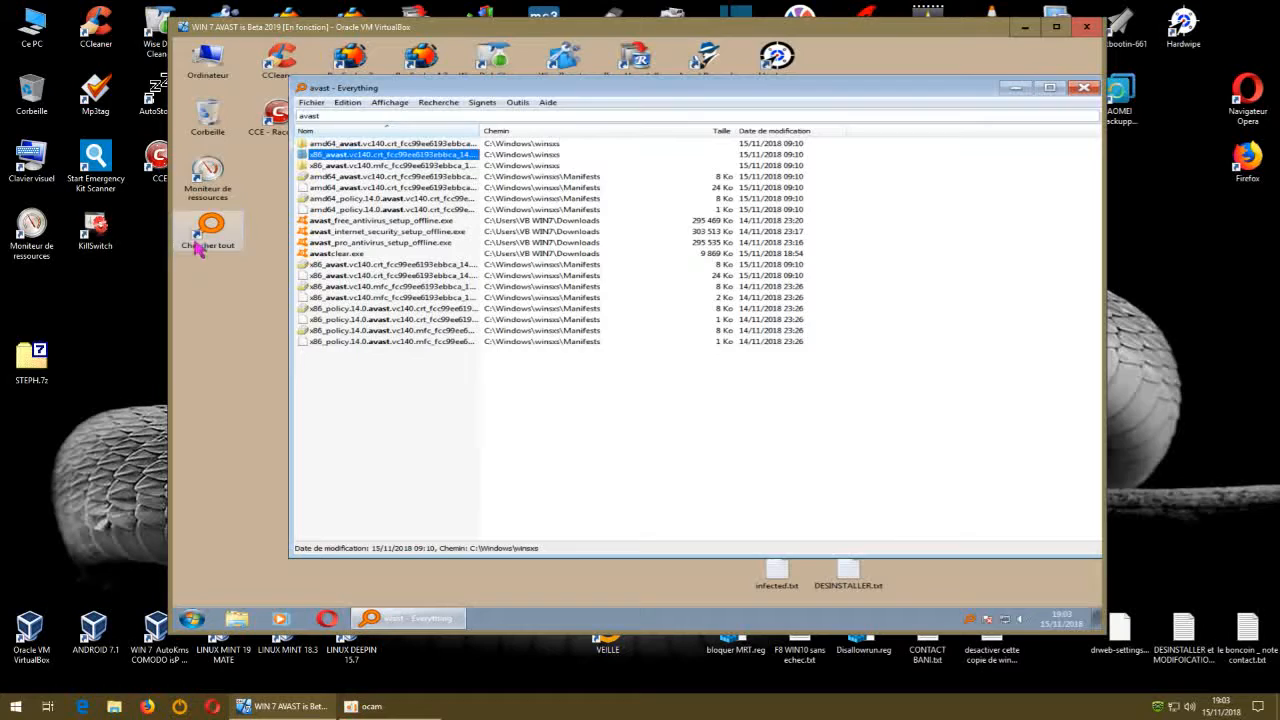
{"action": "left_click", "coordinate": [328, 116]}
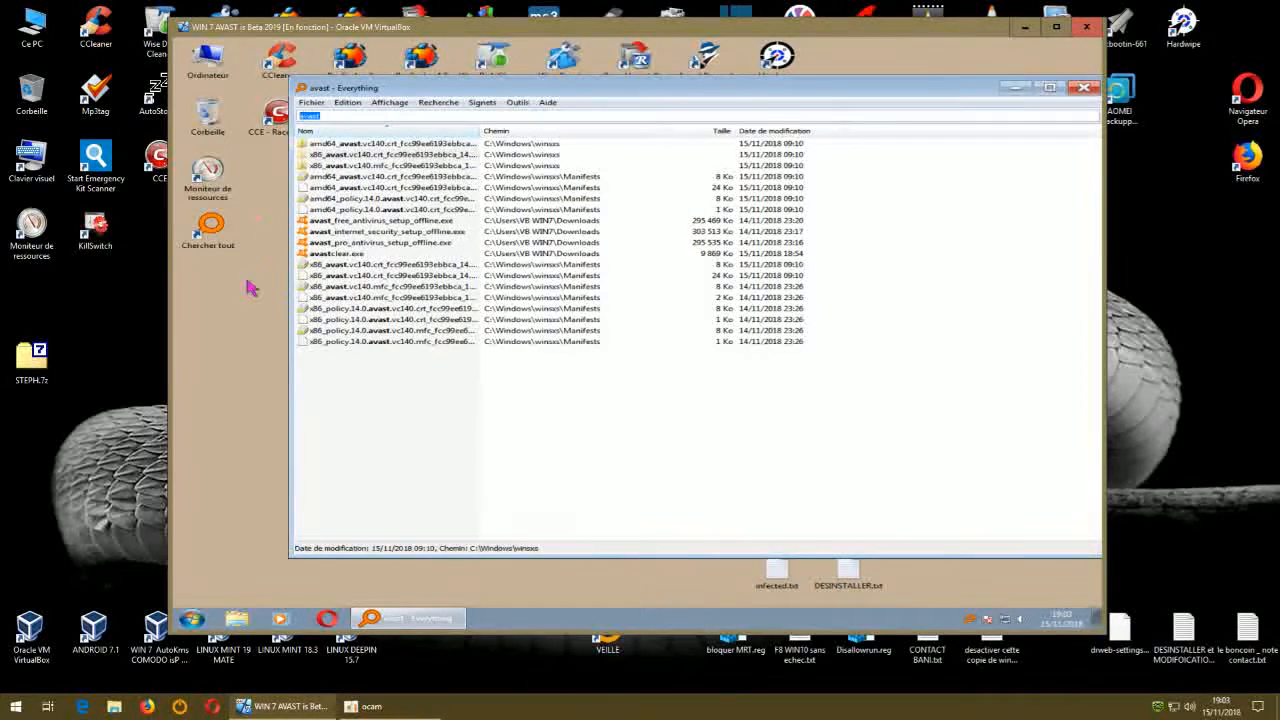
{"action": "left_click", "coordinate": [240, 323]}
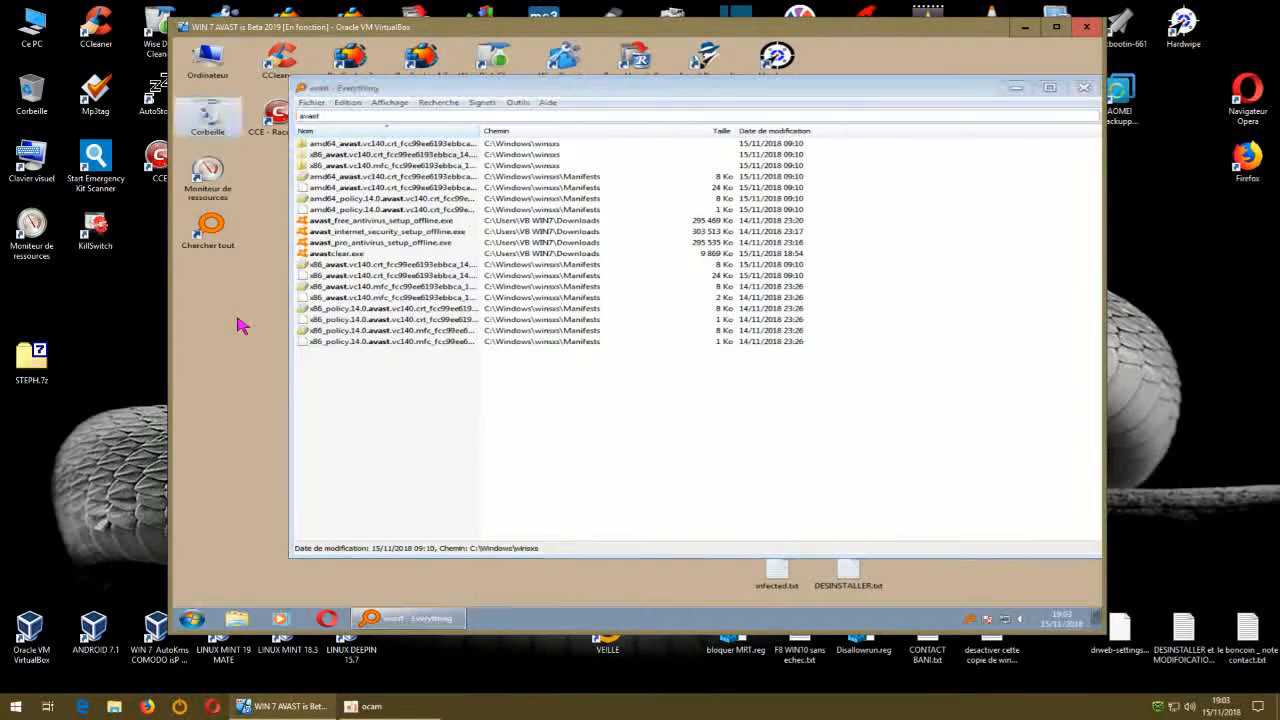
{"action": "left_click_drag", "start_coordinate": [376, 380], "coordinate": [412, 422]}
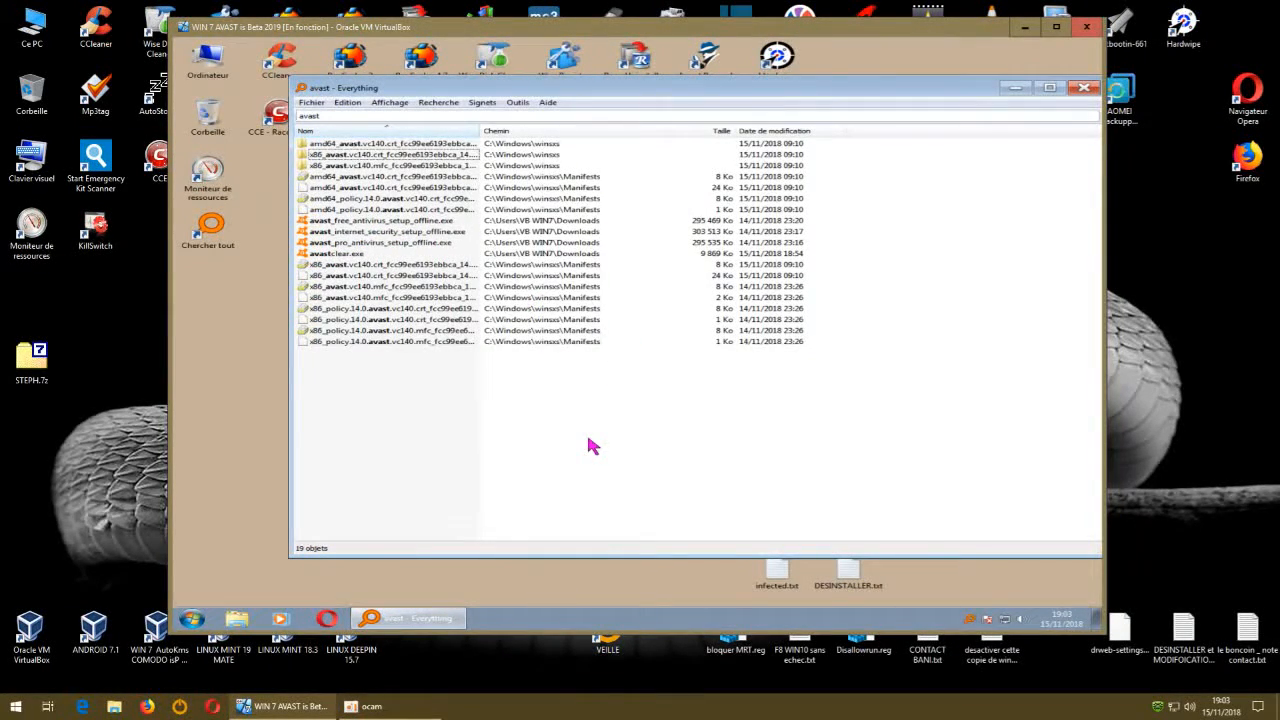
Open the location of the amd64_avast.vc140.crt folder in C:\Windows\winsxs and locate the folder there.
{"action": "left_click", "coordinate": [355, 145]}
{"action": "right_click", "coordinate": [355, 145]}
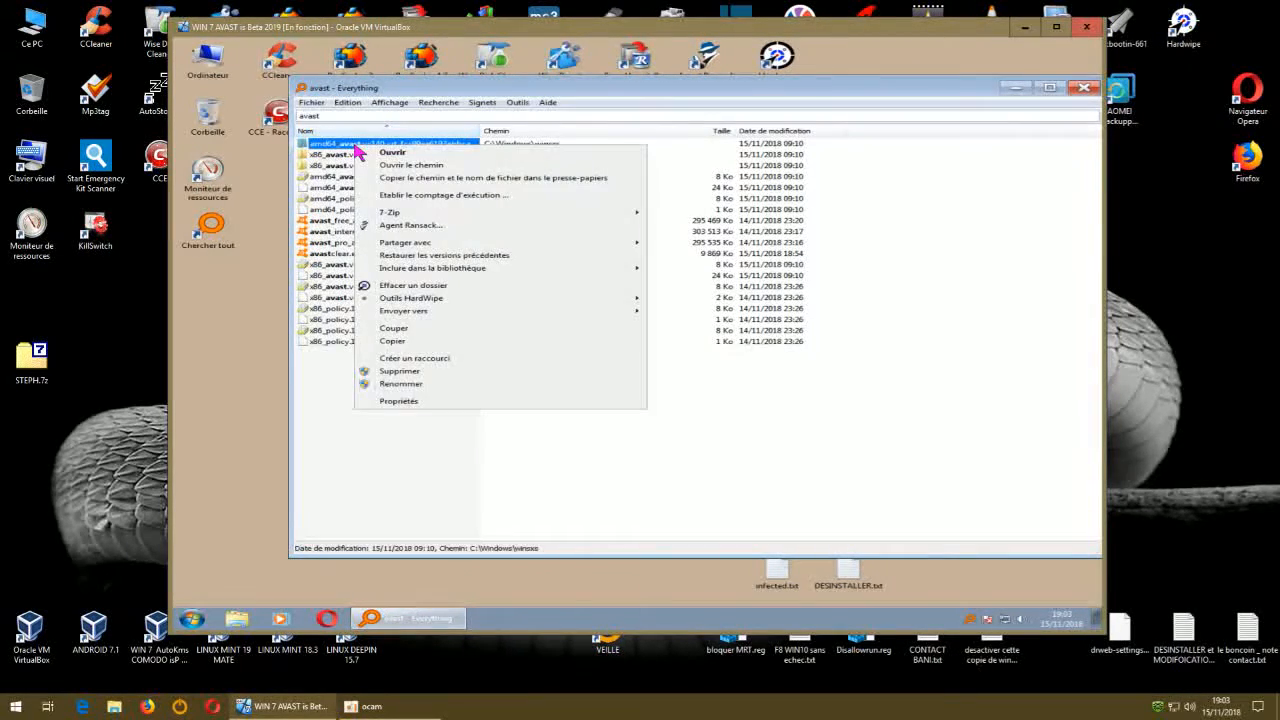
{"action": "left_click", "coordinate": [400, 167]}
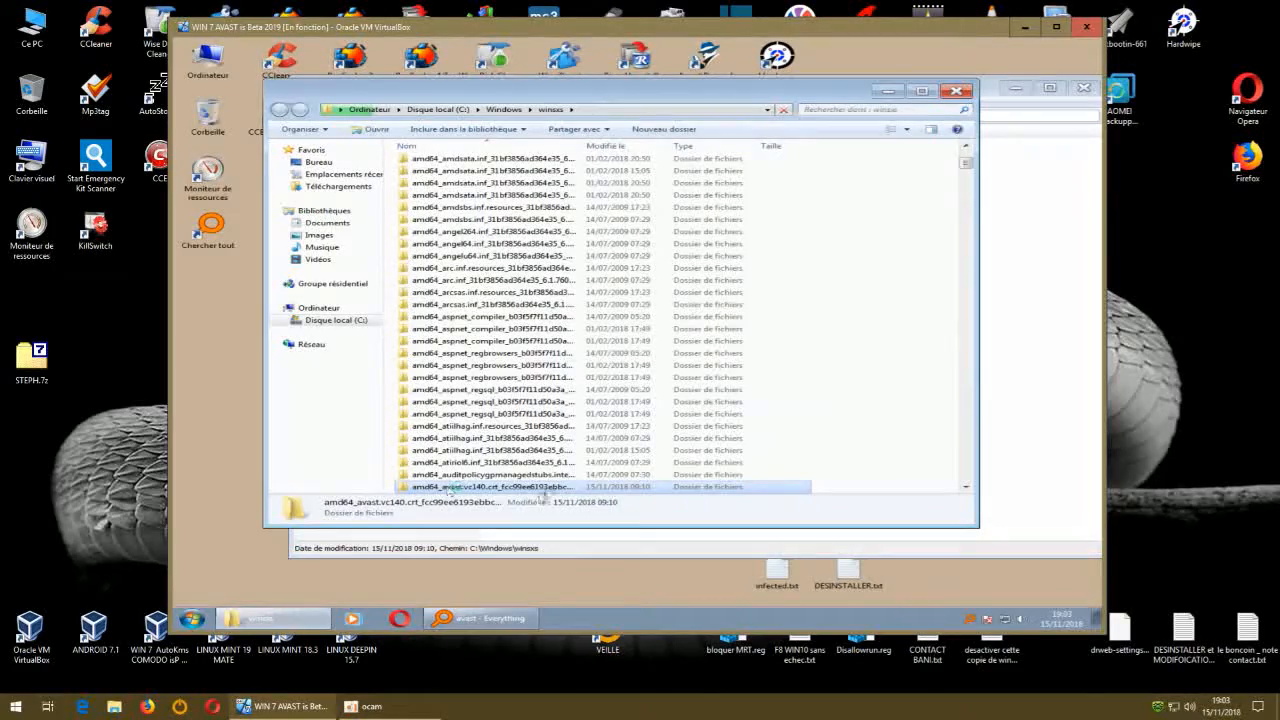
{"action": "left_click", "coordinate": [966, 487]}
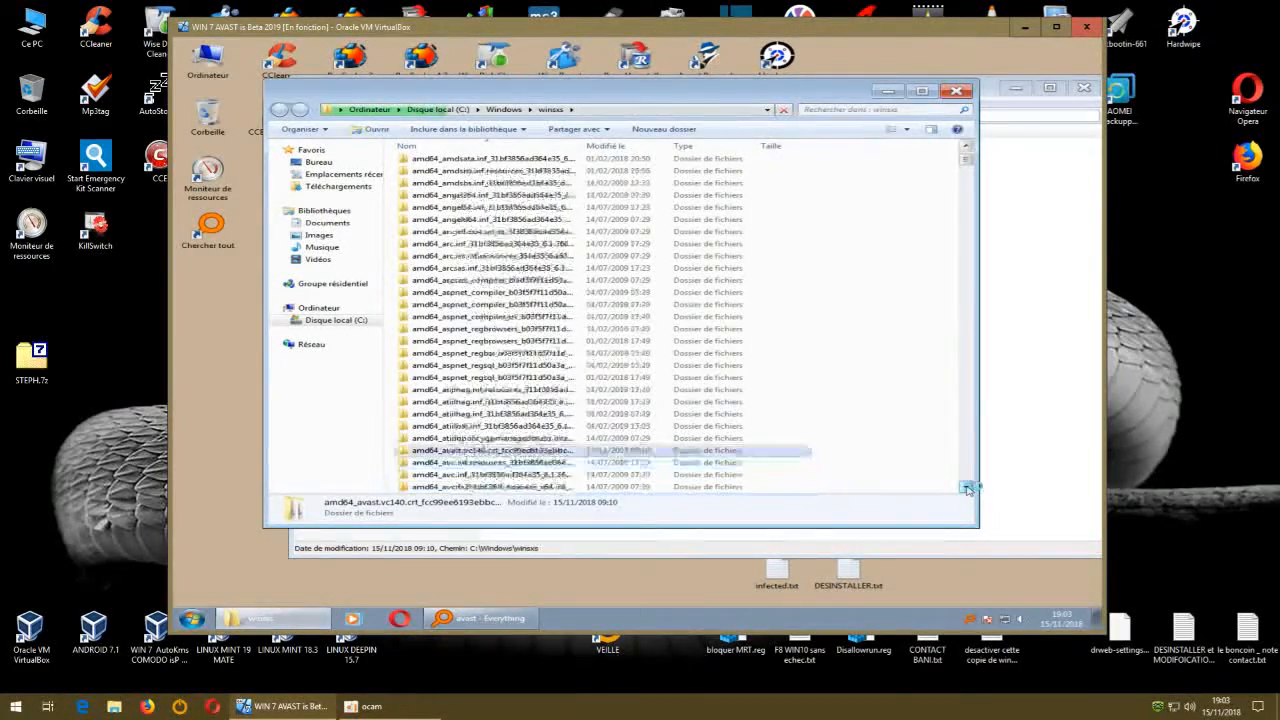
{"action": "left_click", "coordinate": [966, 488]}
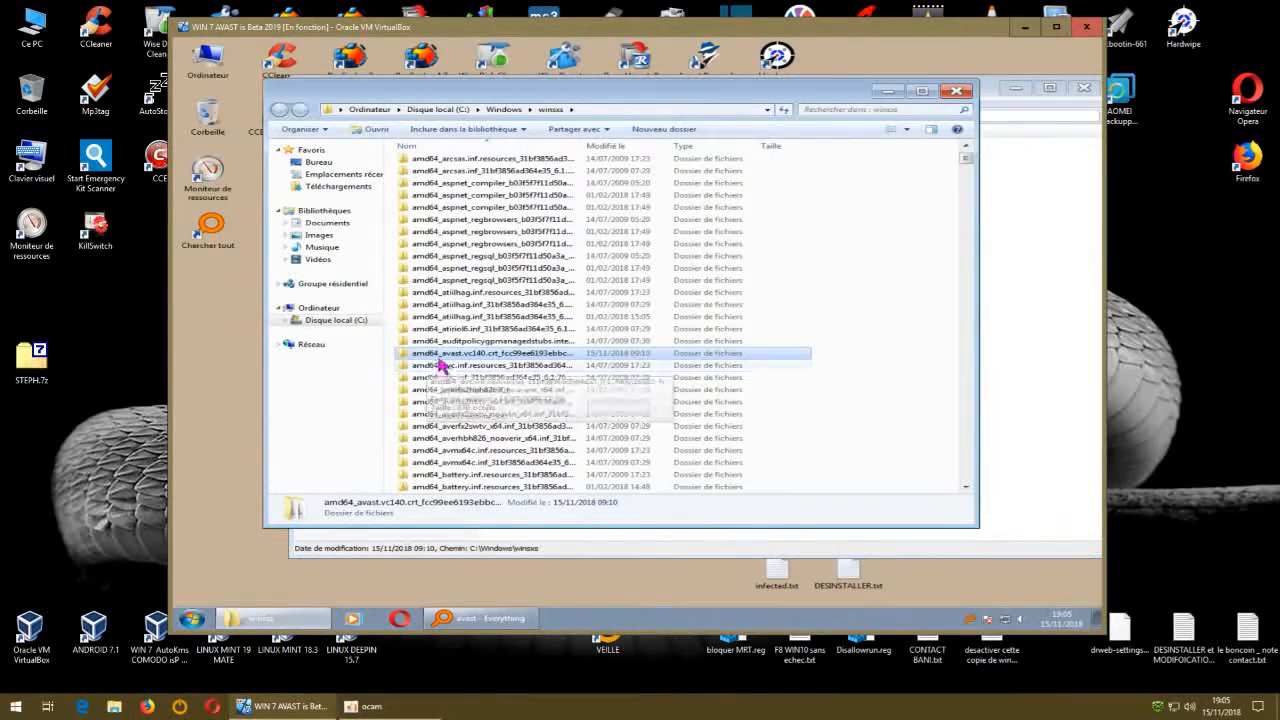
Open the advanced security owner settings of the amd64_avast.vc140.crt folder in C:\Windows\winsxs.
{"action": "mouse_move", "coordinate": [451, 364]}
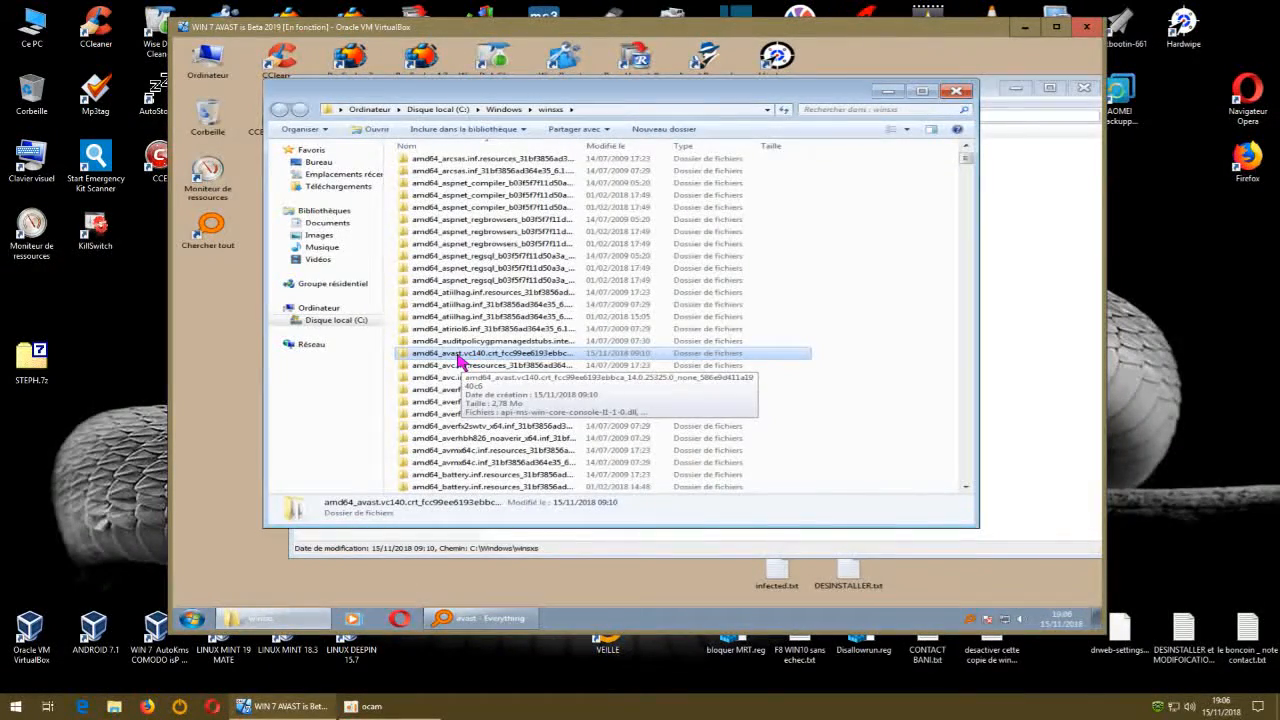
{"action": "right_click", "coordinate": [455, 360]}
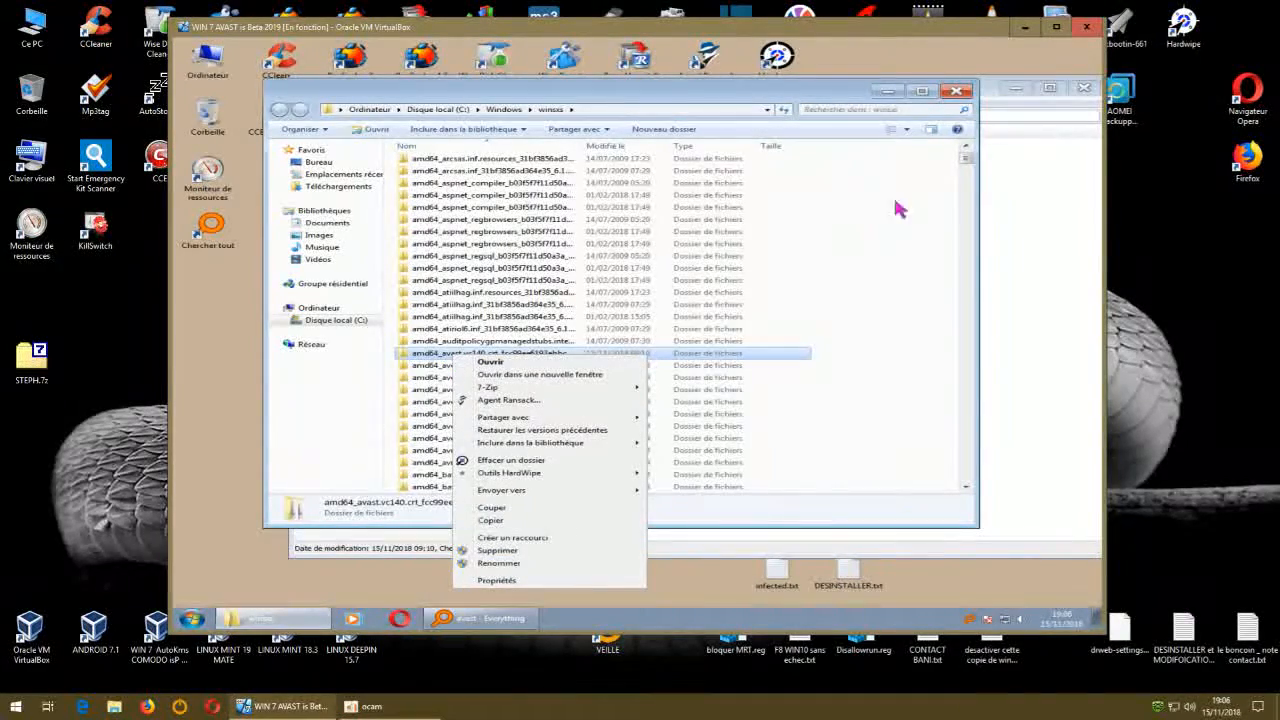
{"action": "right_click", "coordinate": [445, 357]}
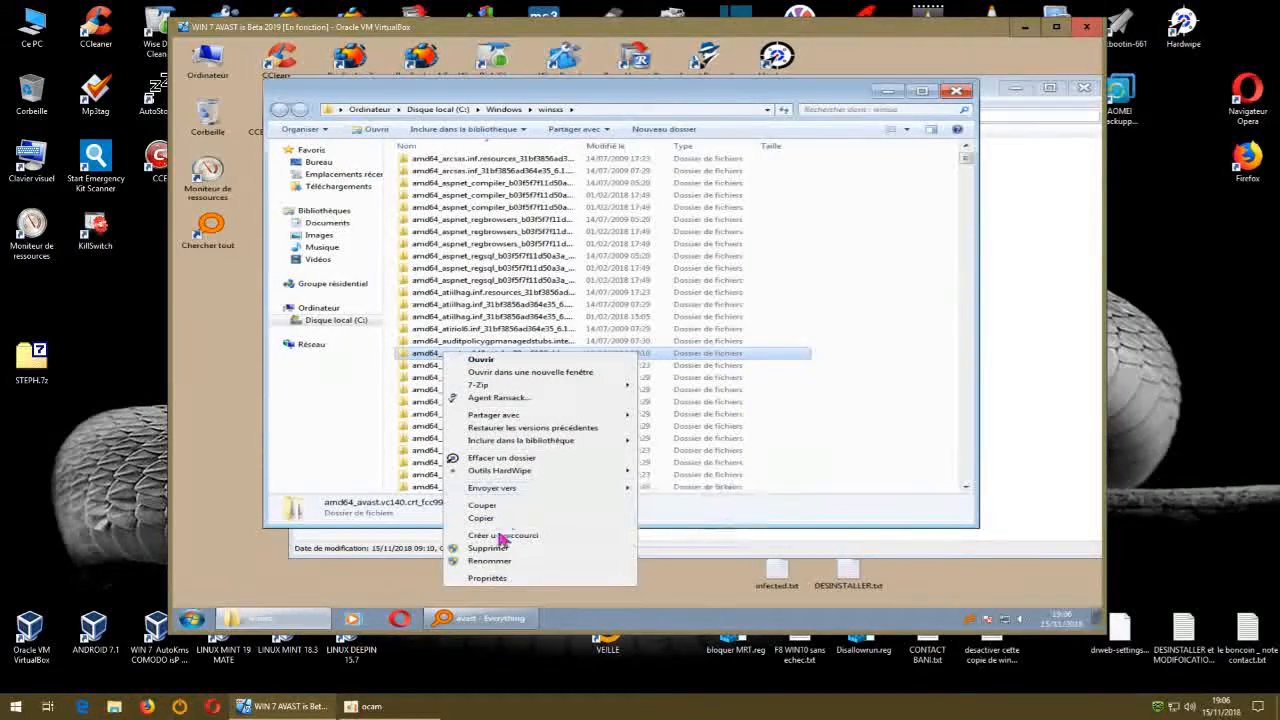
{"action": "left_click", "coordinate": [487, 578]}
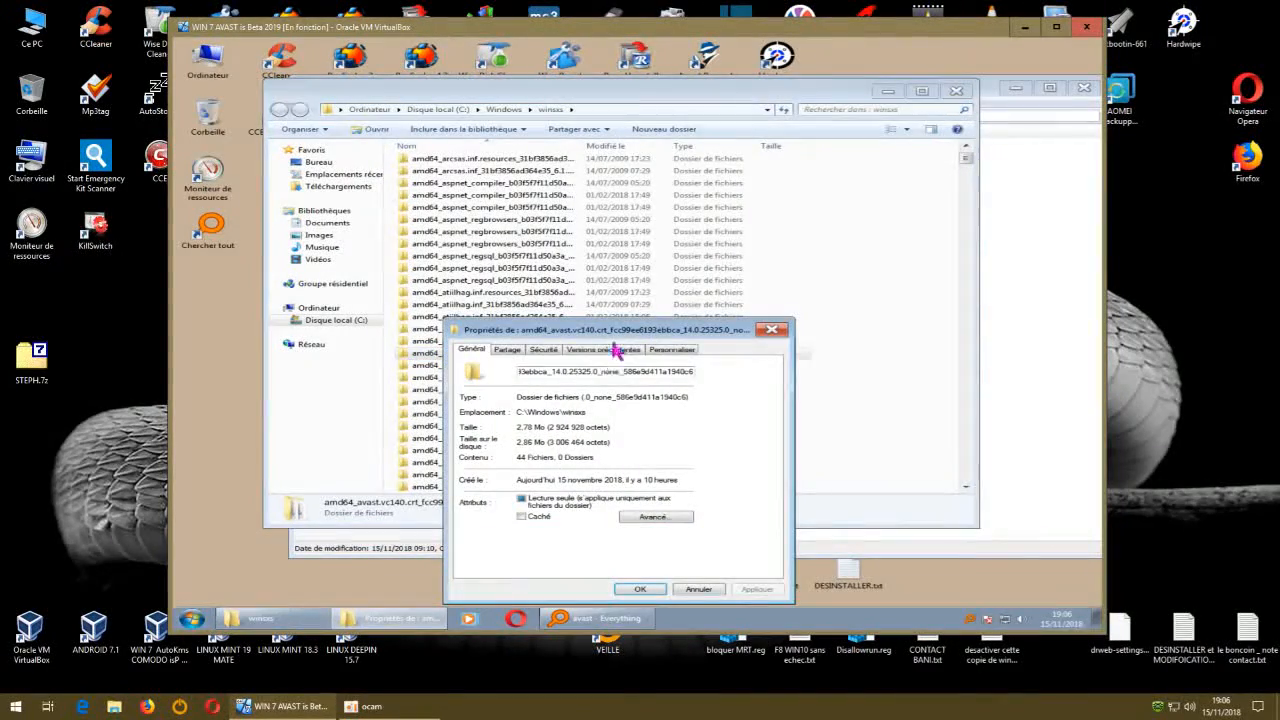
{"action": "left_click_drag", "start_coordinate": [622, 338], "coordinate": [398, 68]}
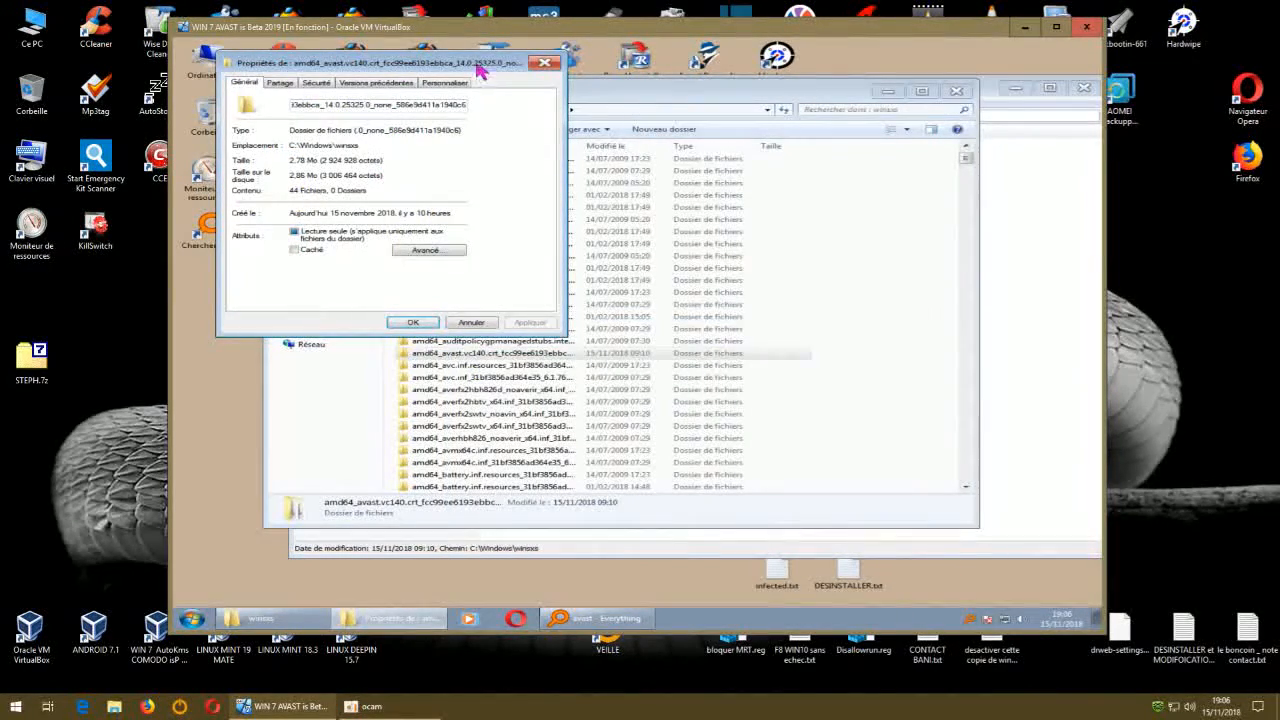
{"action": "left_click_drag", "start_coordinate": [480, 65], "coordinate": [486, 69]}
{"action": "left_click", "coordinate": [322, 87]}
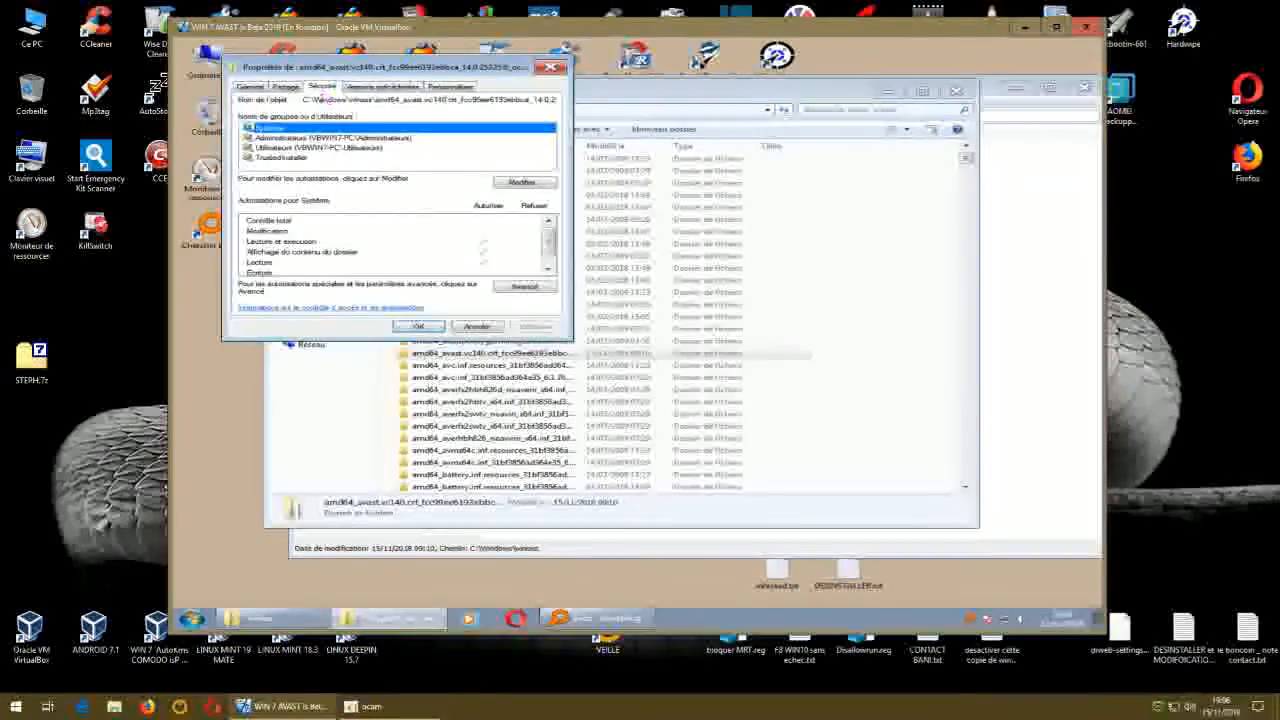
{"action": "left_click", "coordinate": [514, 288]}
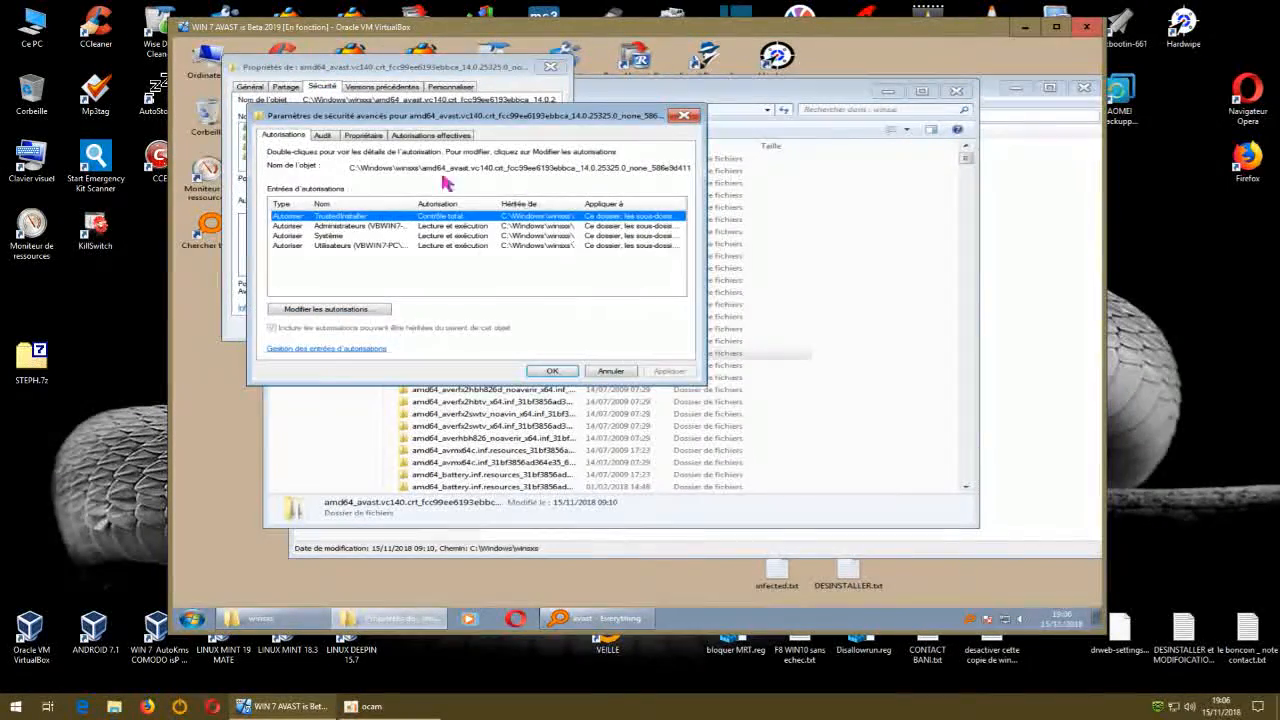
{"action": "left_click", "coordinate": [365, 136]}
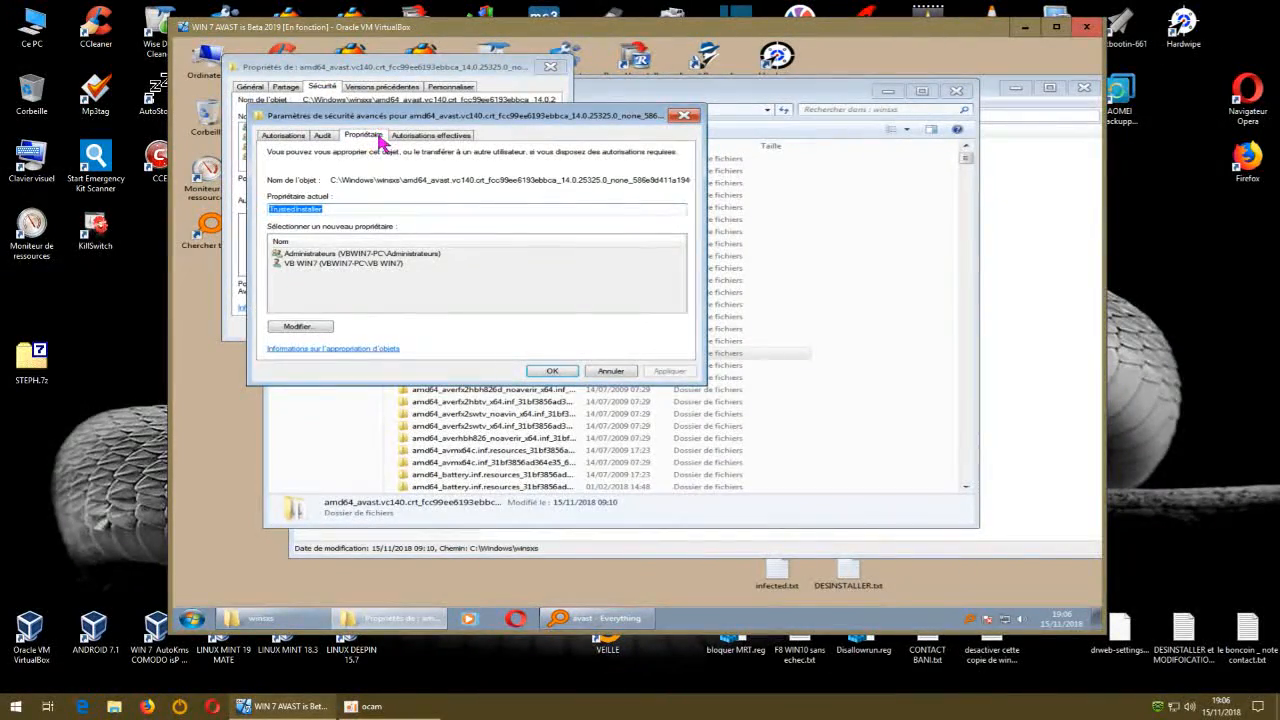
Change the owner of the amd64_avast.vc140.crt folder to VB WIN7 and return to its security properties.
{"action": "left_click", "coordinate": [334, 212]}
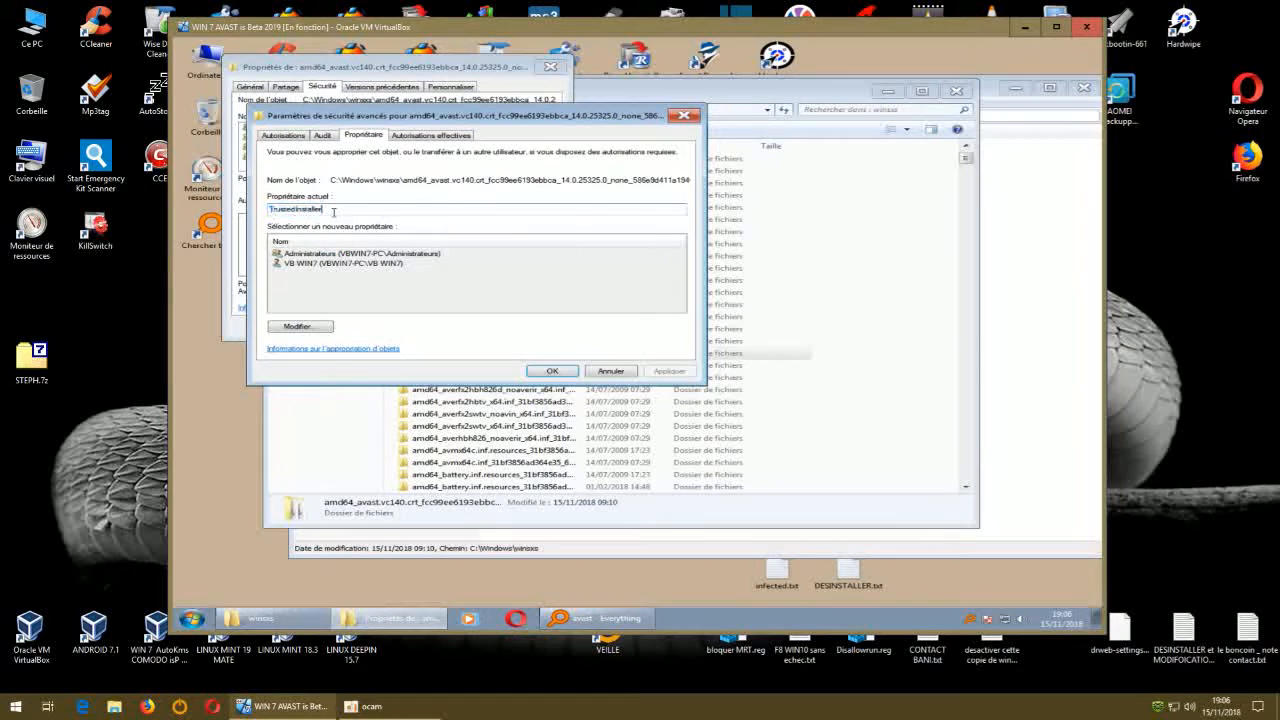
{"action": "left_click", "coordinate": [335, 210]}
{"action": "left_click", "coordinate": [318, 328]}
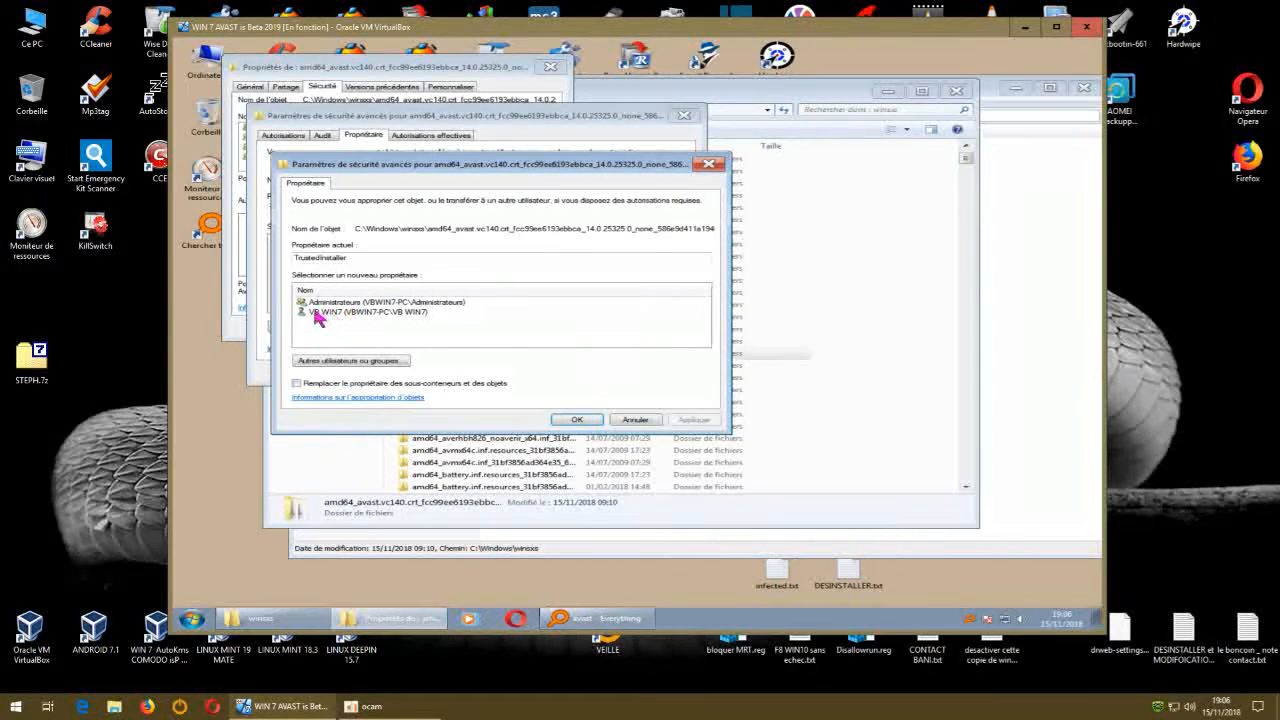
{"action": "left_click", "coordinate": [341, 314]}
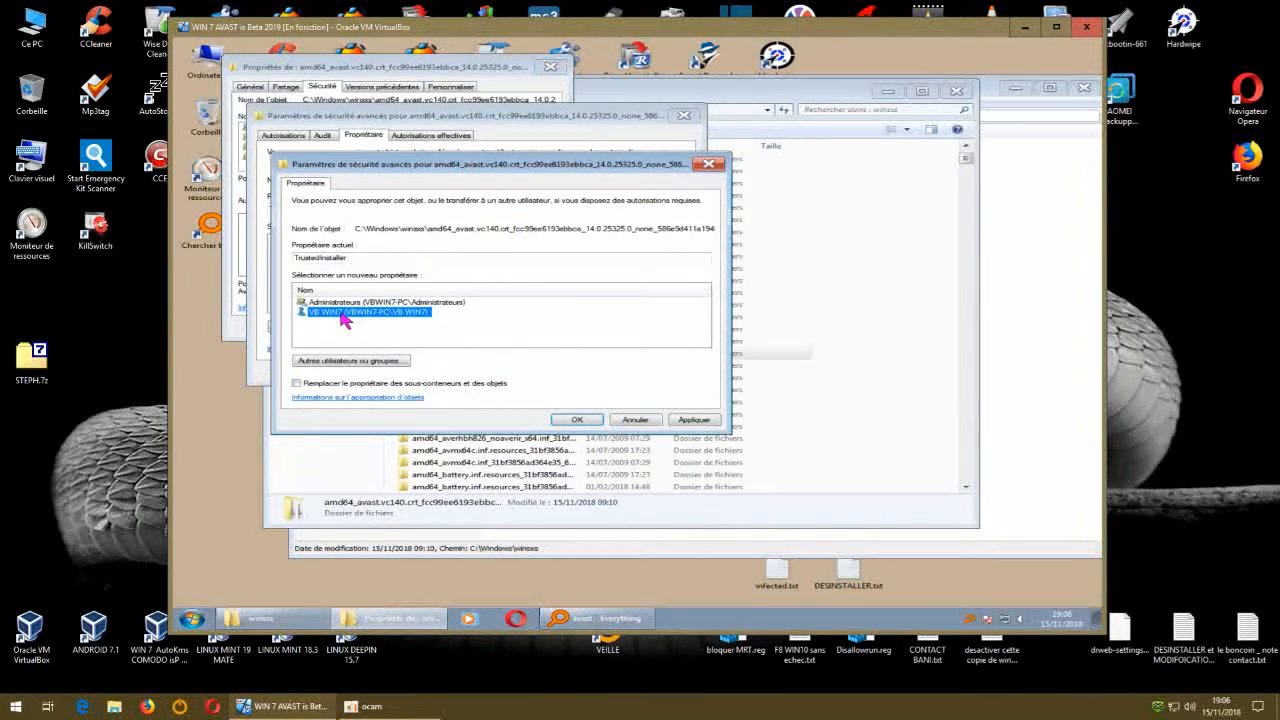
{"action": "left_click", "coordinate": [693, 419]}
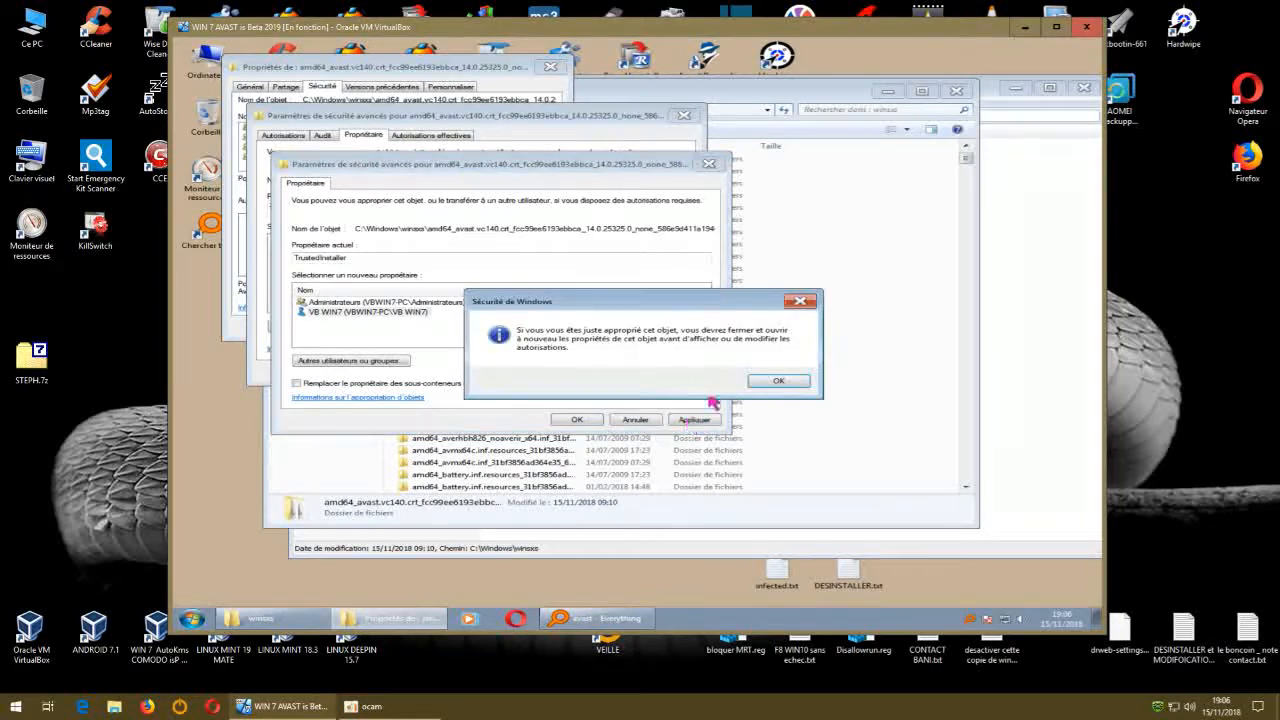
{"action": "left_click", "coordinate": [767, 382]}
{"action": "left_click", "coordinate": [582, 419]}
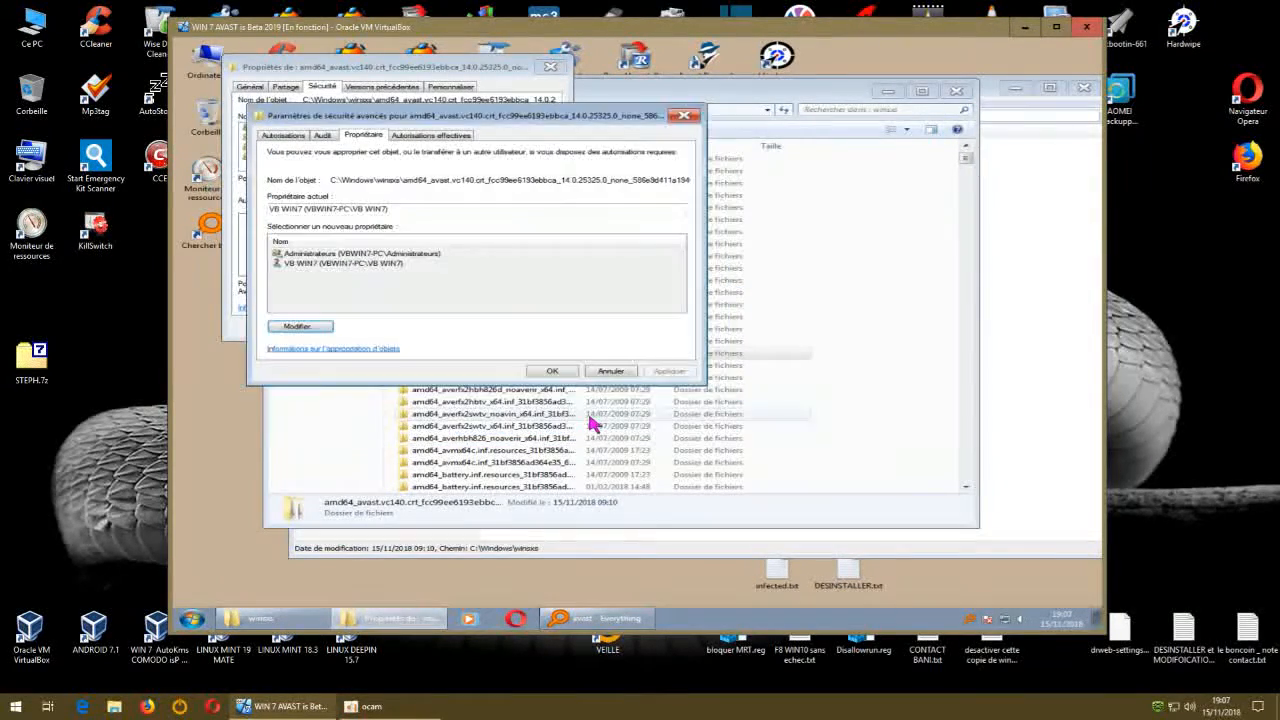
{"action": "left_click", "coordinate": [562, 372]}
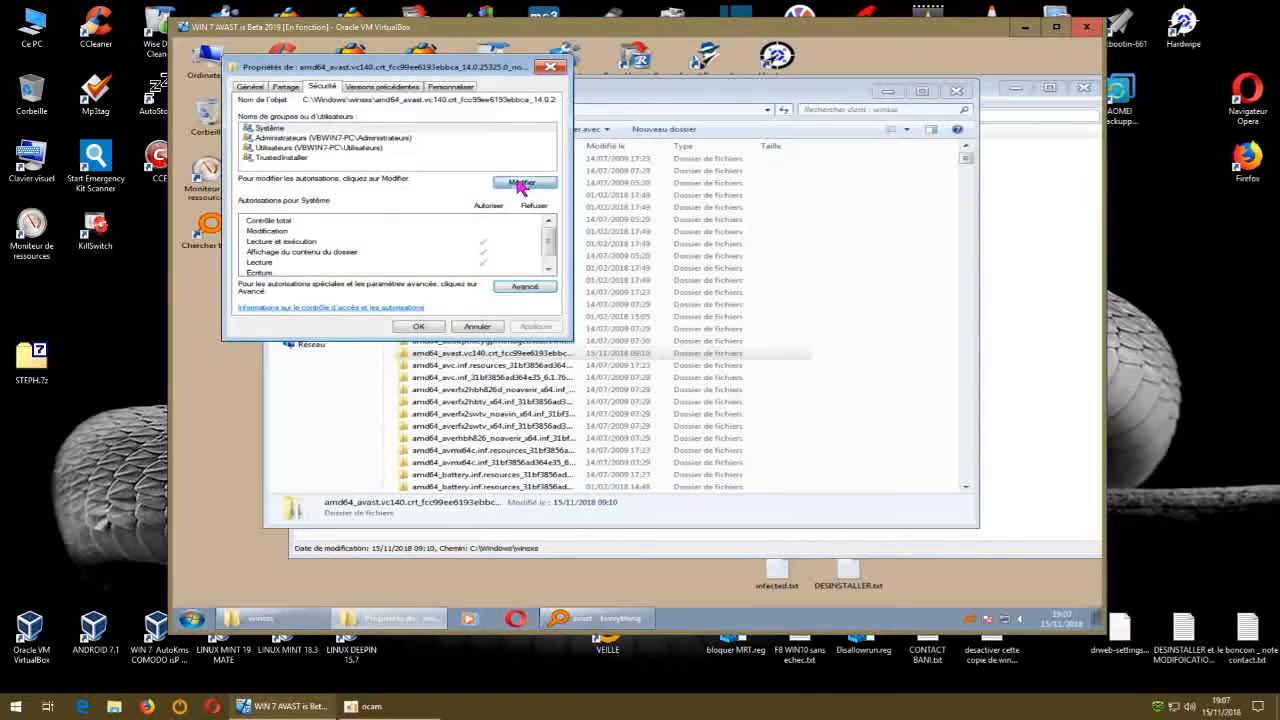
Allow the Utilisateurs group full control (Contrôle total) over the amd64_avast.vc140.crt folder, accepting the system folder permission change.
{"action": "left_click", "coordinate": [520, 185]}
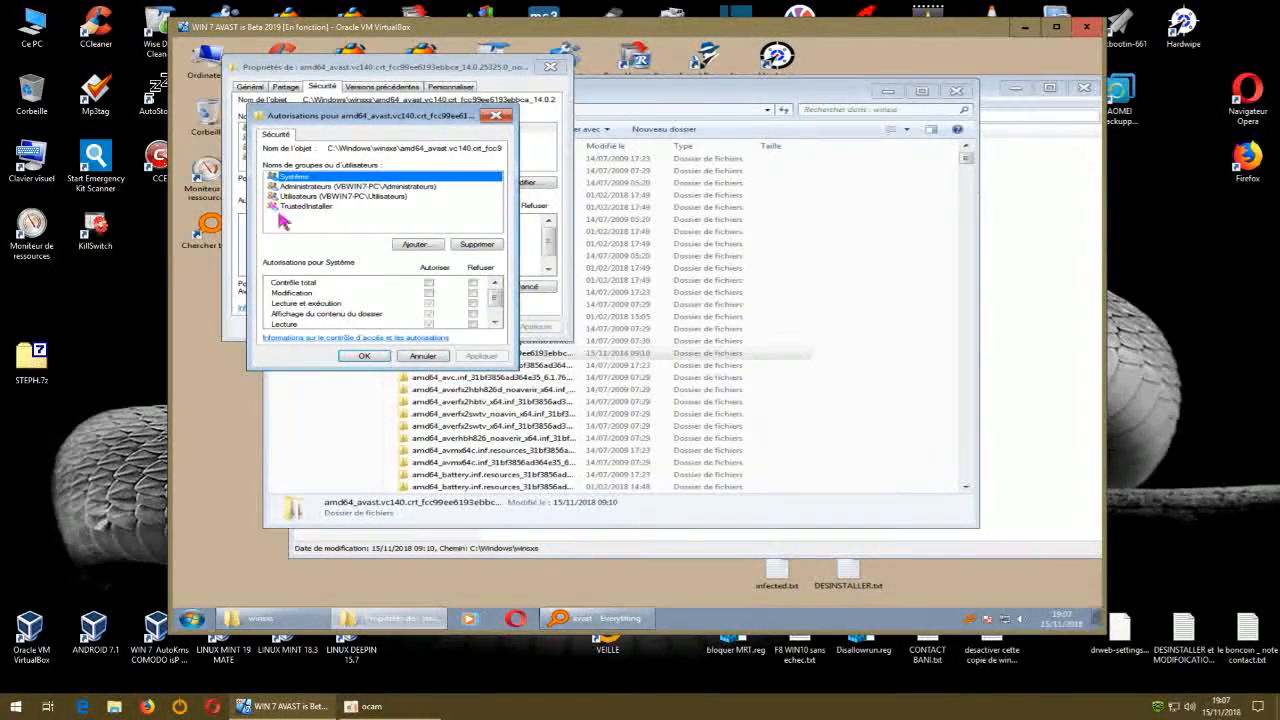
{"action": "left_click", "coordinate": [338, 197]}
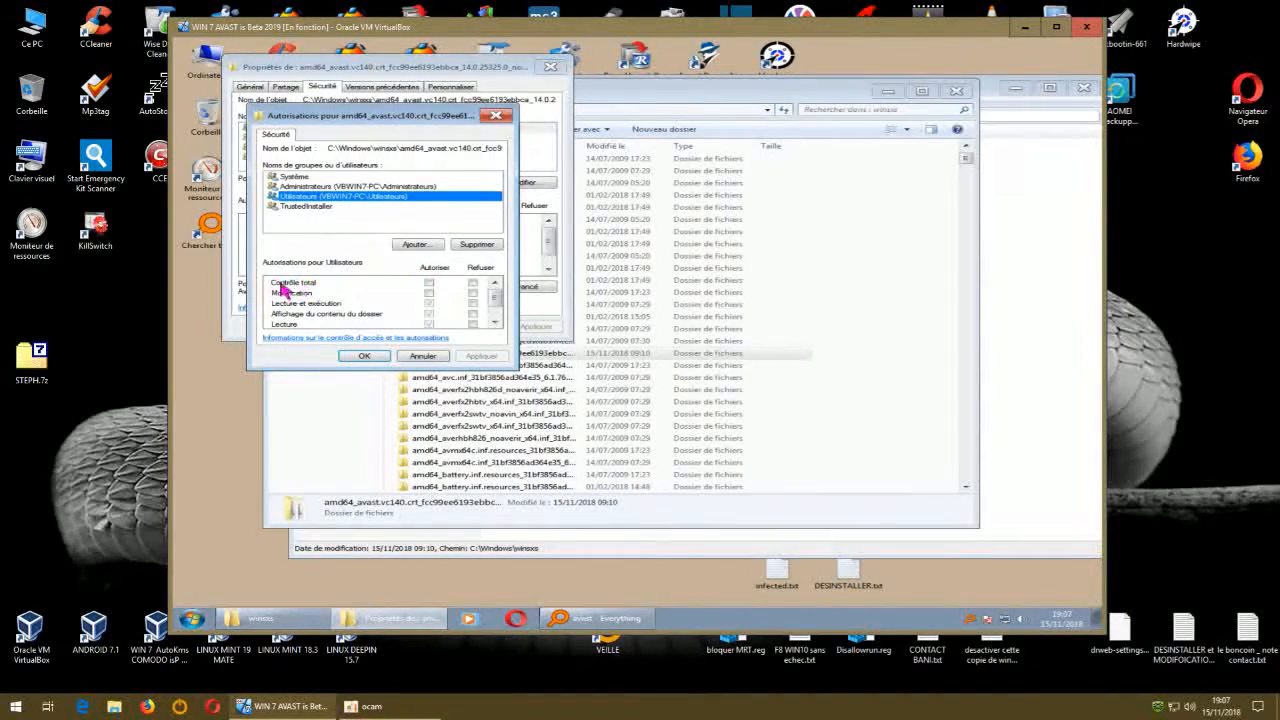
{"action": "left_click", "coordinate": [429, 285]}
{"action": "left_click", "coordinate": [484, 357]}
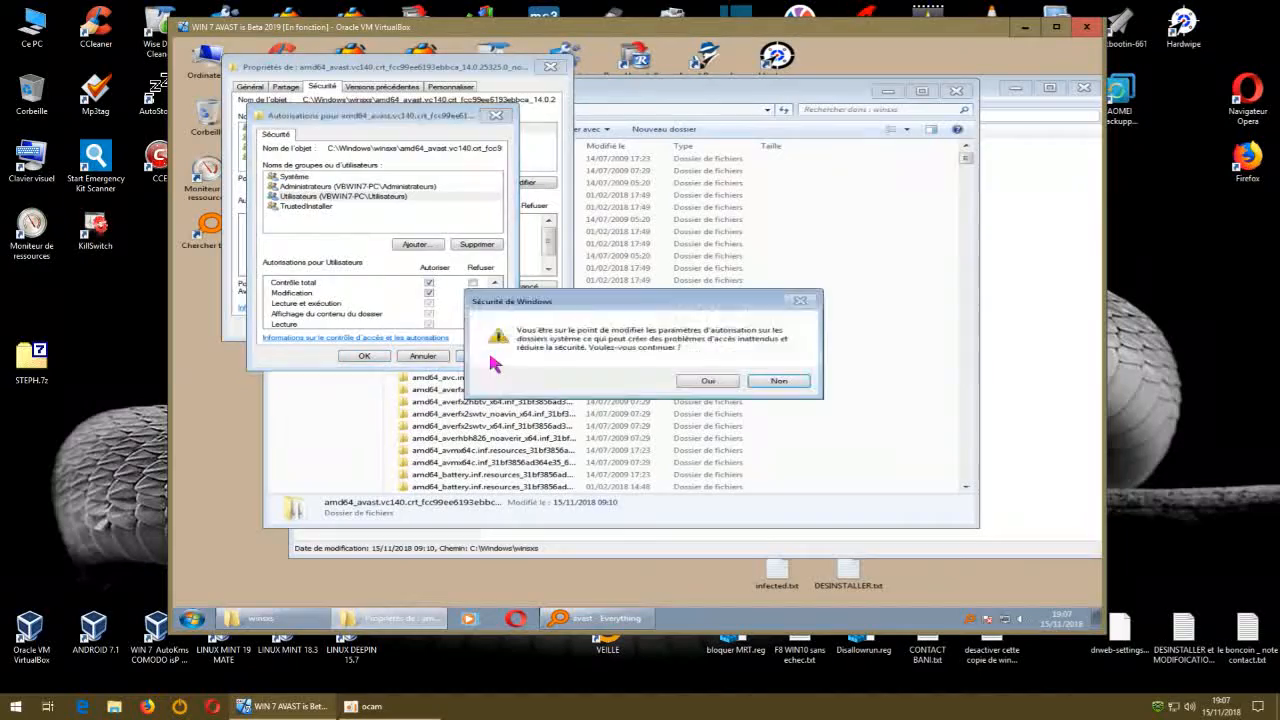
{"action": "left_click", "coordinate": [695, 382]}
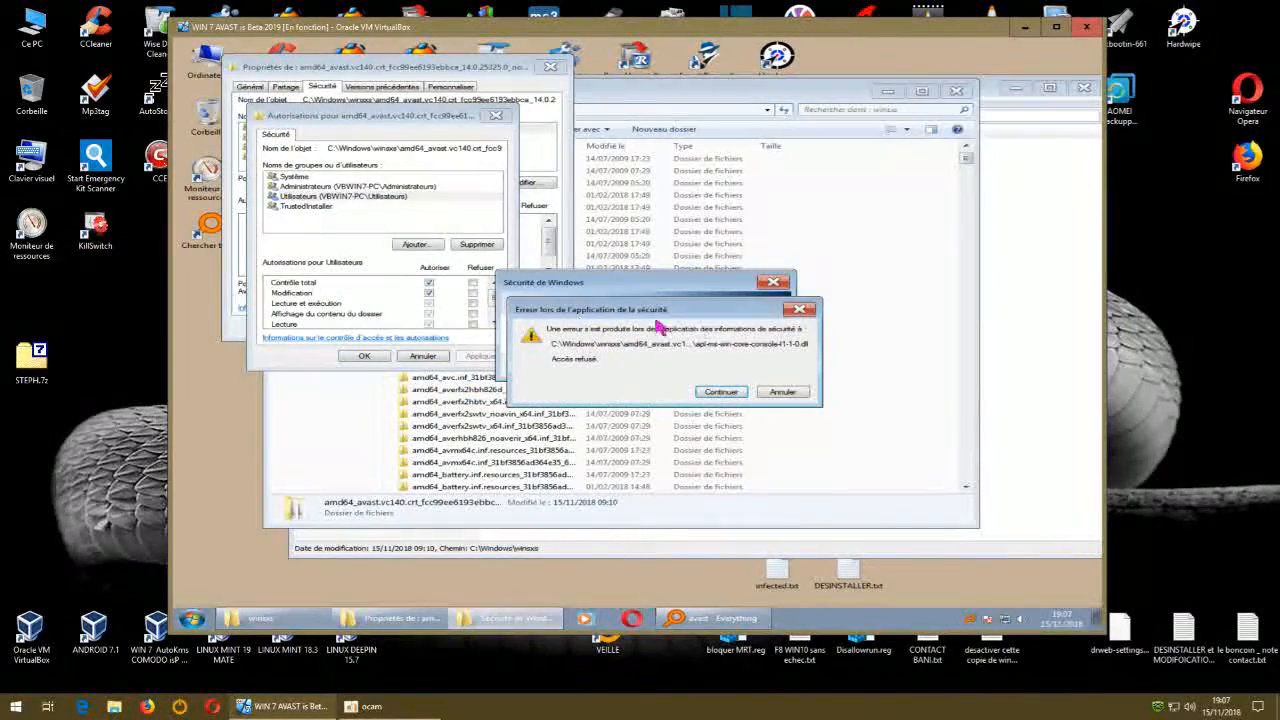
Continue past each access error while the new permissions are applied to the files inside the amd64_avast.vc140.crt folder.
{"action": "left_click", "coordinate": [719, 392]}
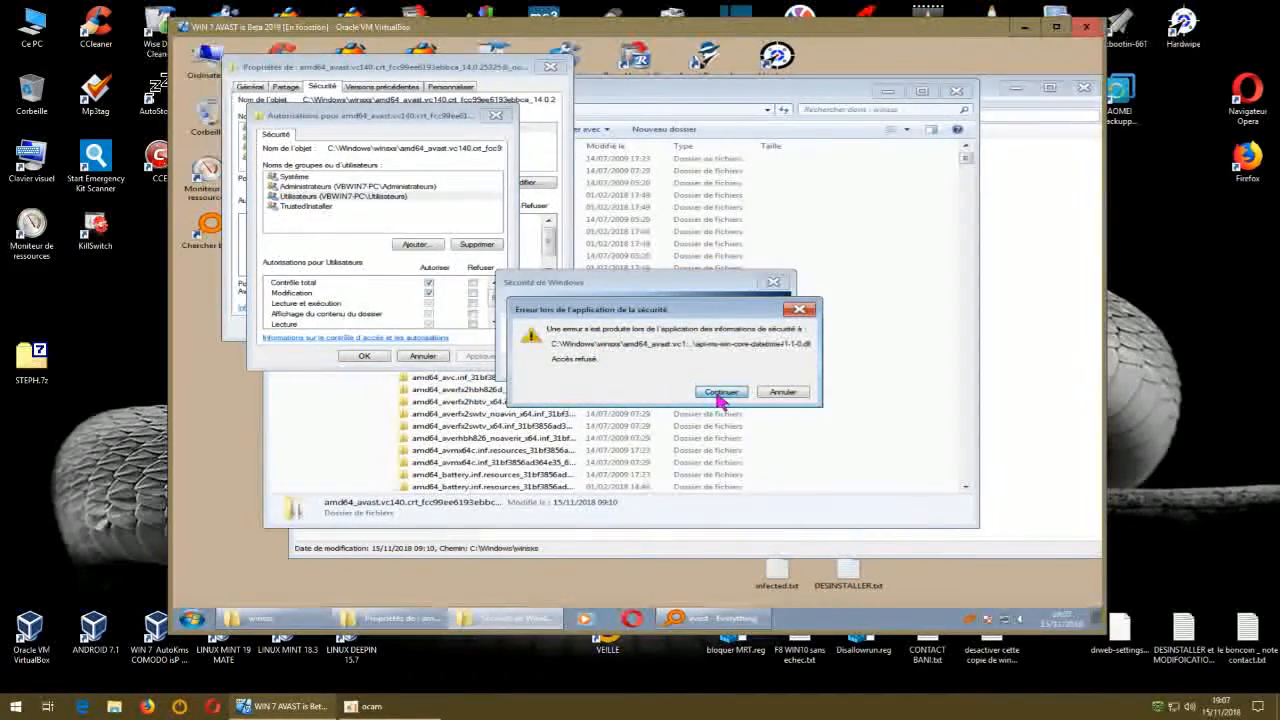
{"action": "left_click", "coordinate": [719, 392]}
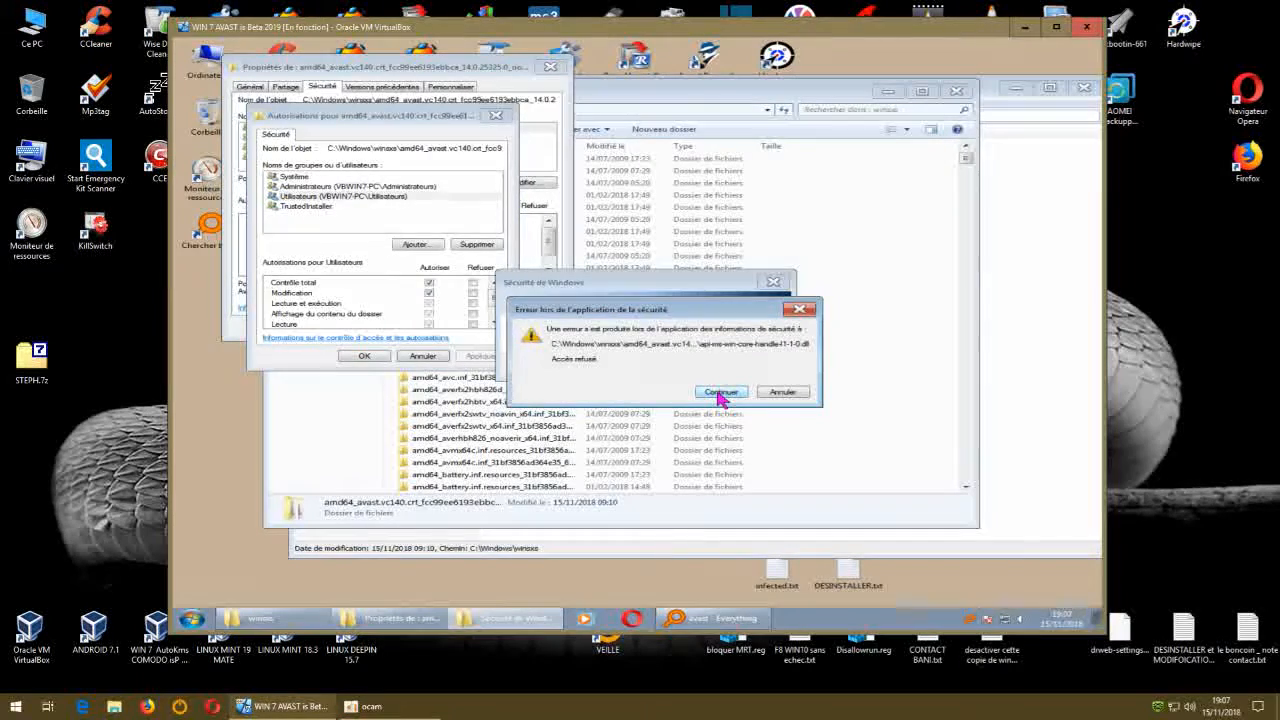
{"action": "left_click", "coordinate": [720, 393]}
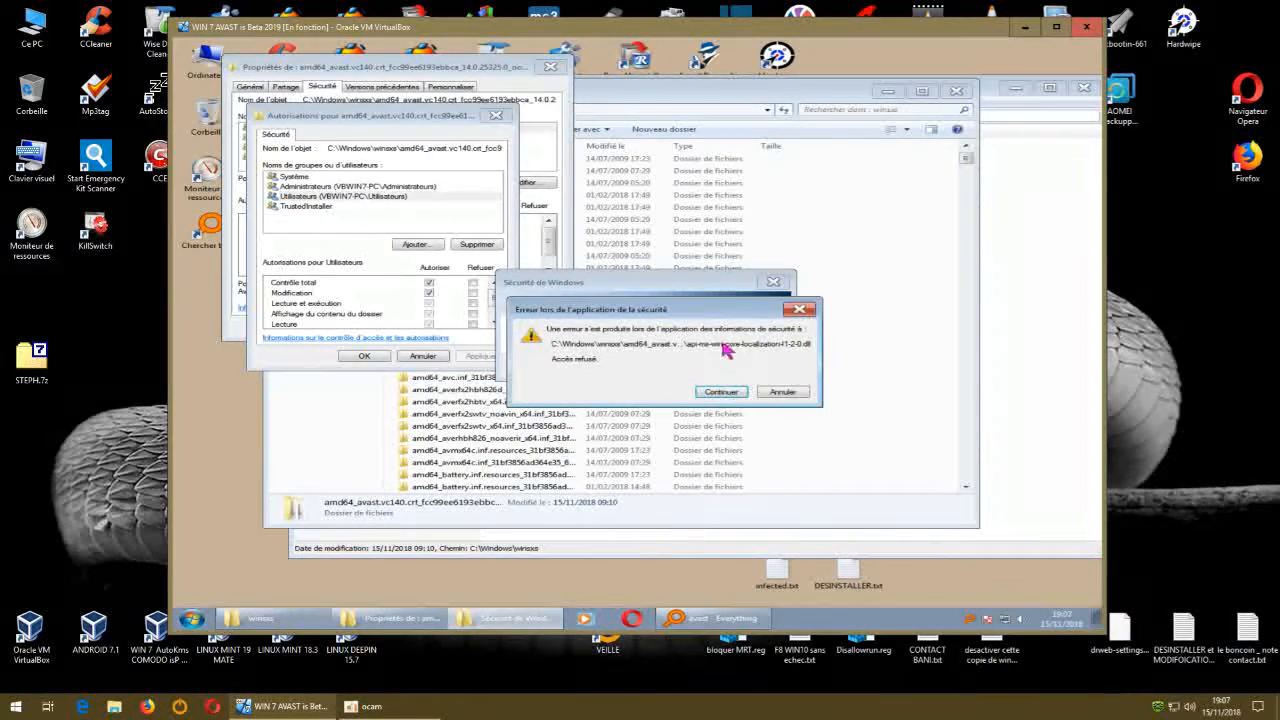
{"action": "left_click", "coordinate": [726, 394]}
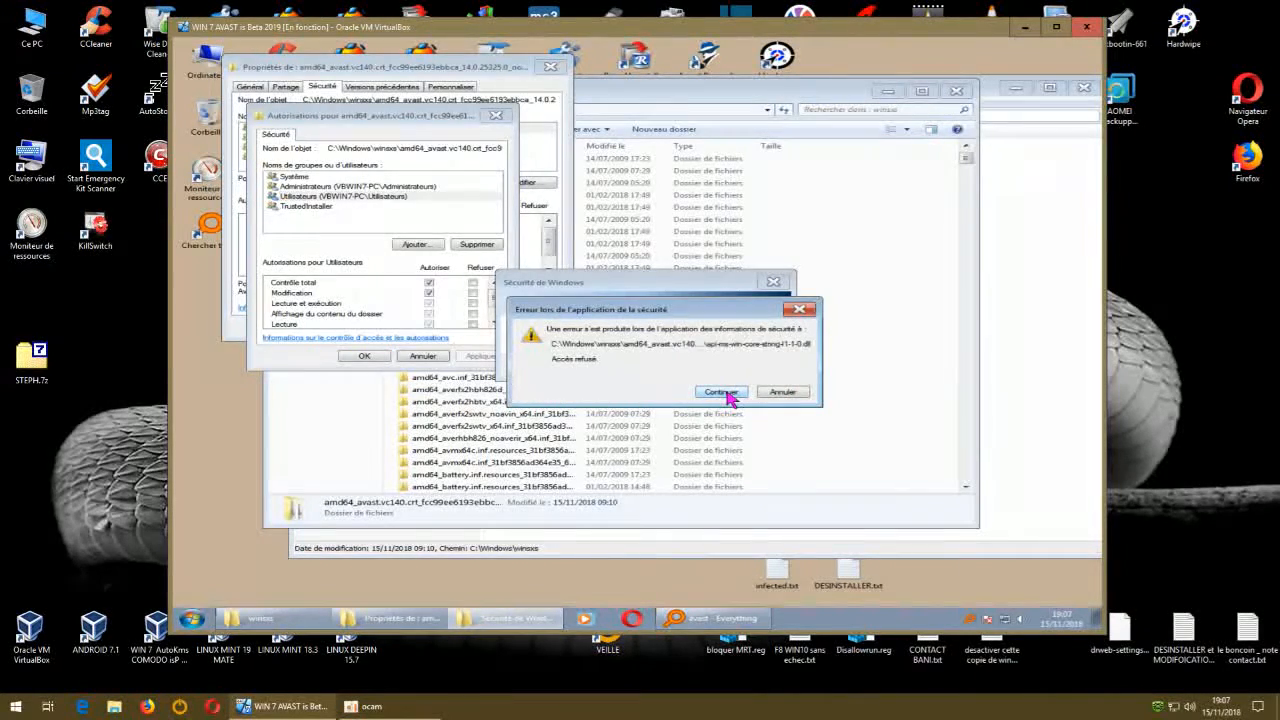
{"action": "left_click", "coordinate": [727, 393]}
{"action": "left_click", "coordinate": [727, 393]}
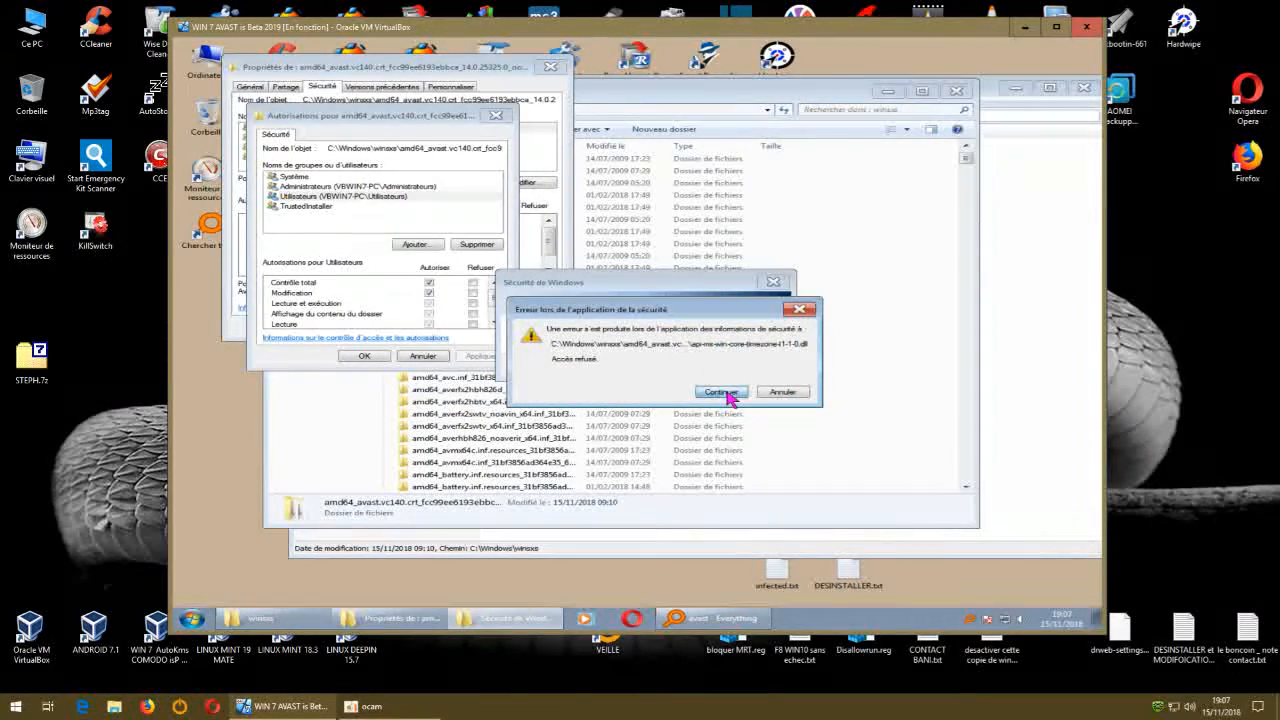
{"action": "left_click", "coordinate": [727, 393]}
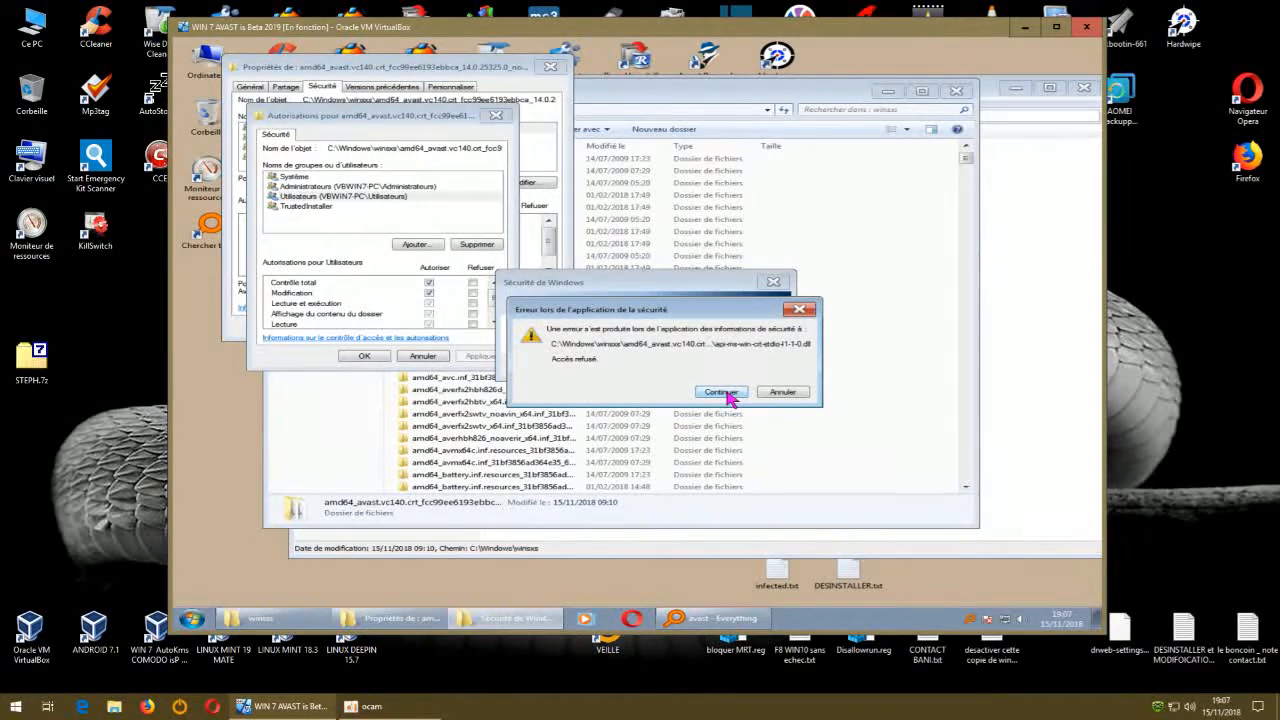
{"action": "left_click", "coordinate": [727, 393]}
{"action": "left_click", "coordinate": [727, 393]}
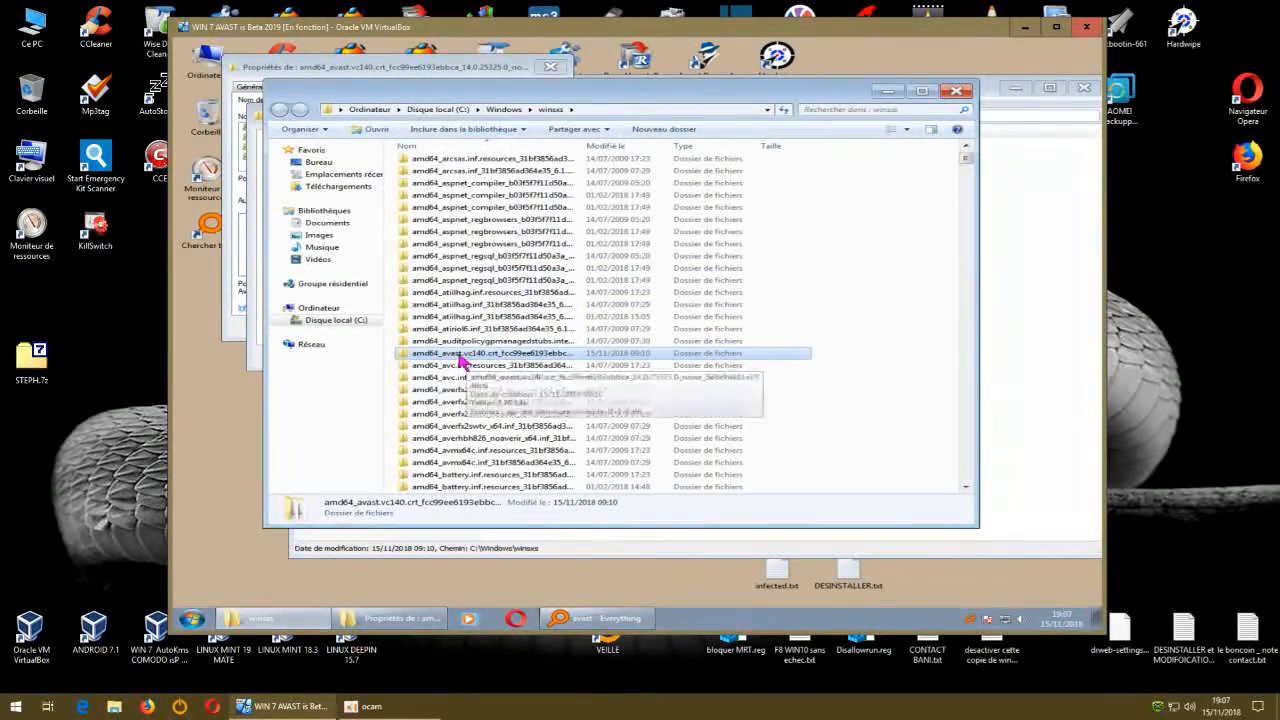
Delete the amd64_avast.vc140.crt folder from winsxs and permanently empty it from the virtual machine's Recycle Bin.
{"action": "right_click", "coordinate": [462, 362]}
{"action": "left_click", "coordinate": [505, 552]}
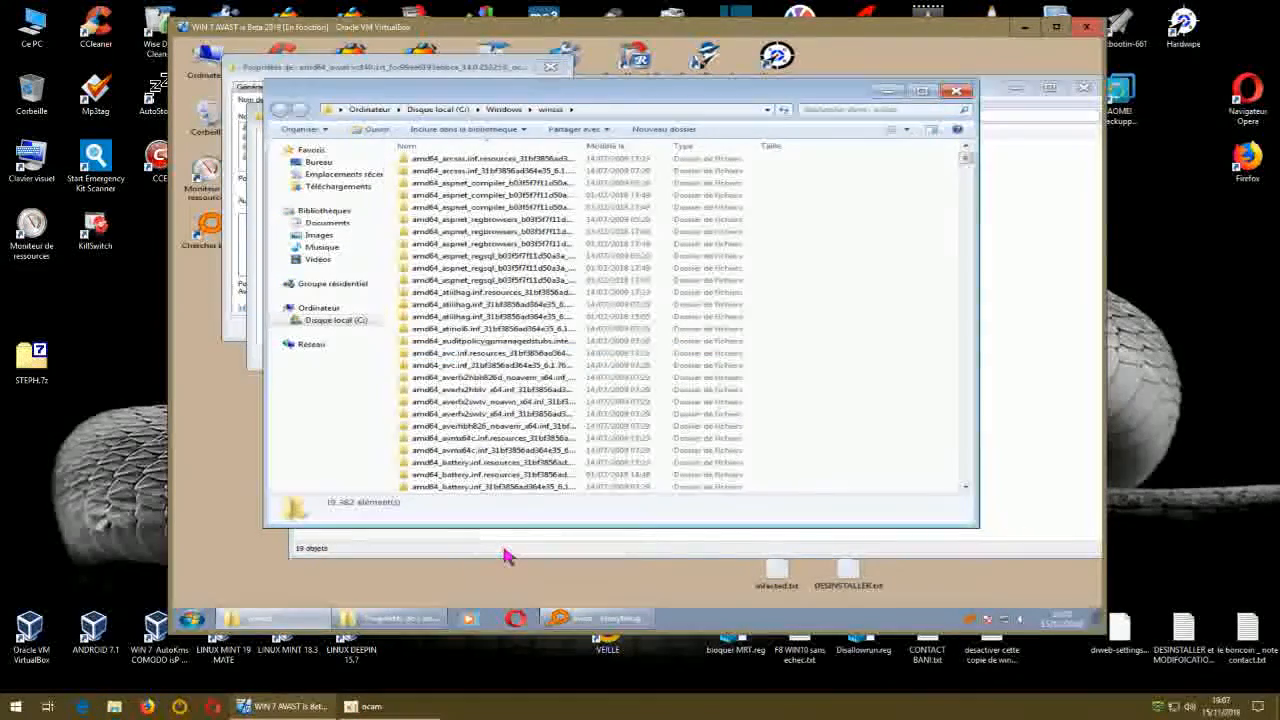
{"action": "double_click", "coordinate": [208, 117]}
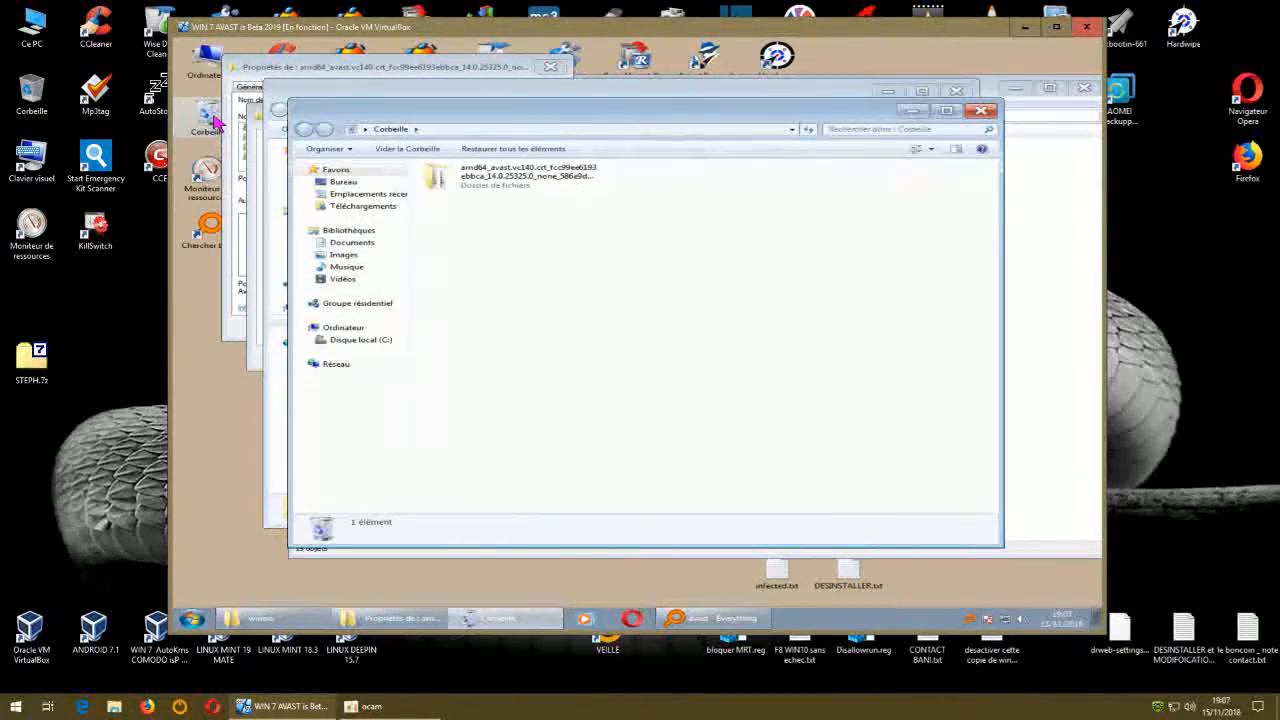
{"action": "left_click", "coordinate": [427, 149]}
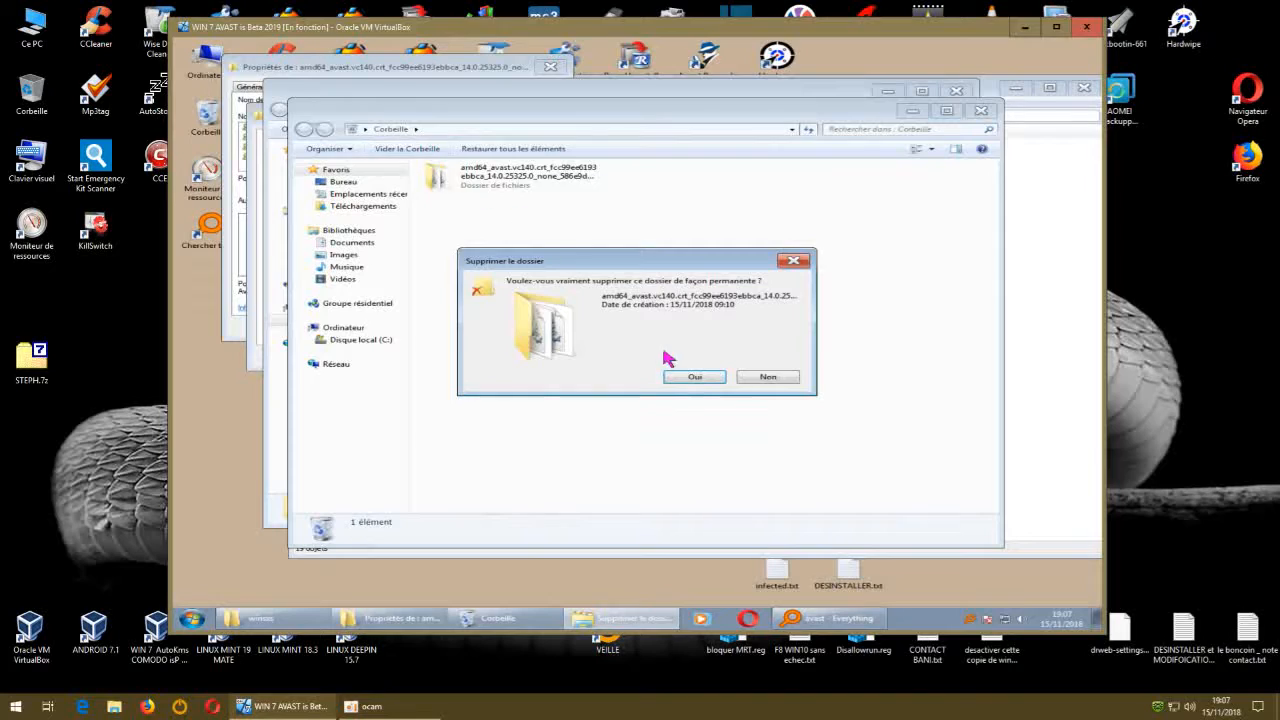
{"action": "left_click", "coordinate": [679, 378]}
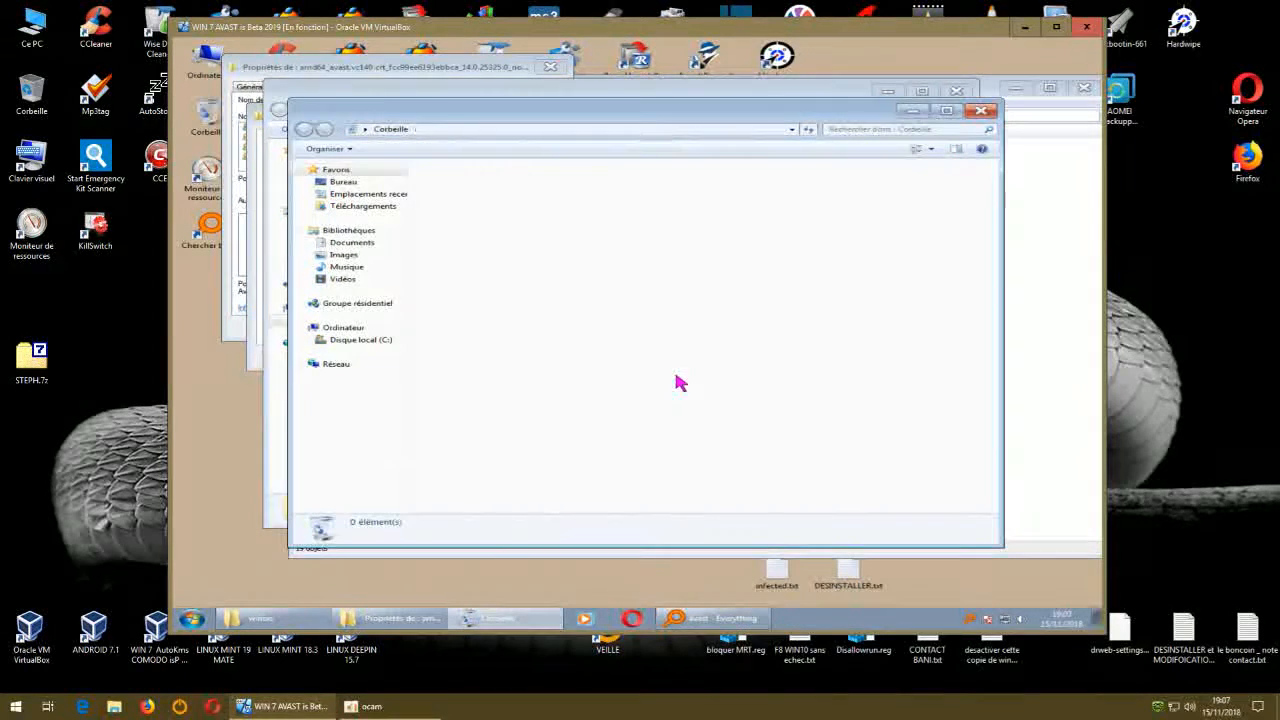
{"action": "left_click", "coordinate": [984, 113]}
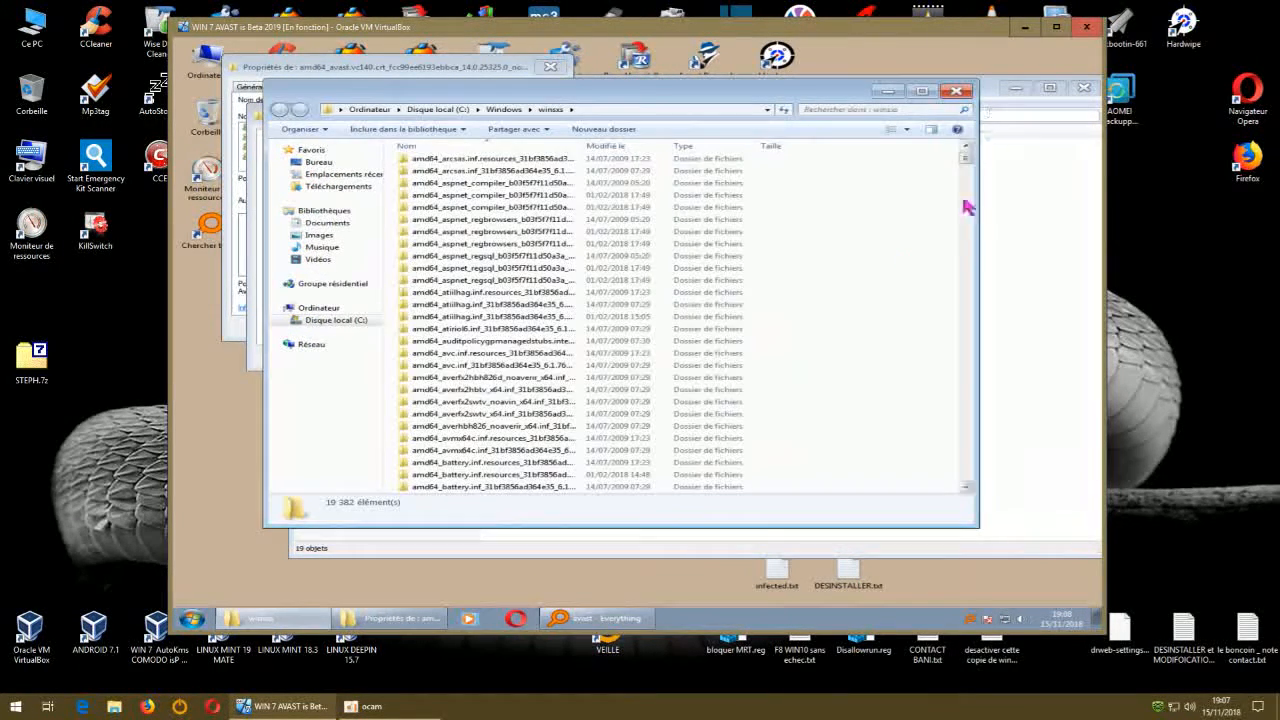
Close the winsxs folder window and the deleted folder's remaining permissions and properties dialogs.
{"action": "left_click", "coordinate": [955, 93]}
{"action": "left_click", "coordinate": [492, 118]}
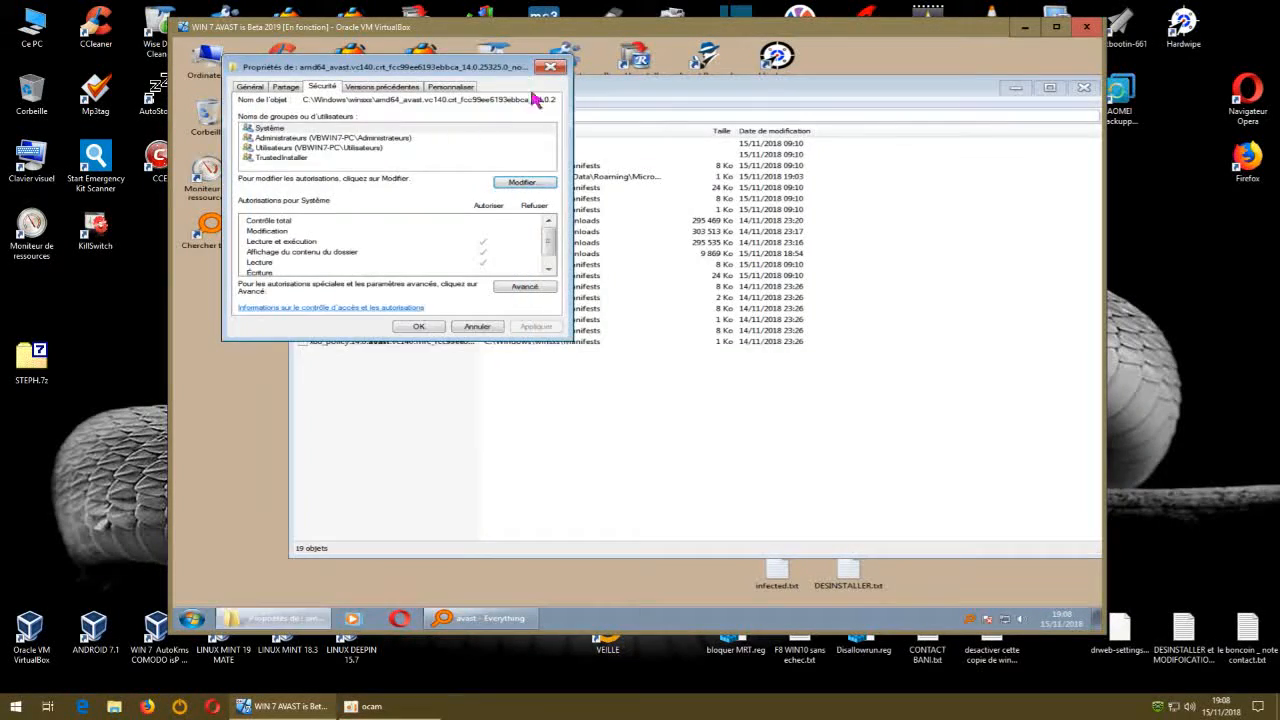
{"action": "left_click", "coordinate": [554, 67]}
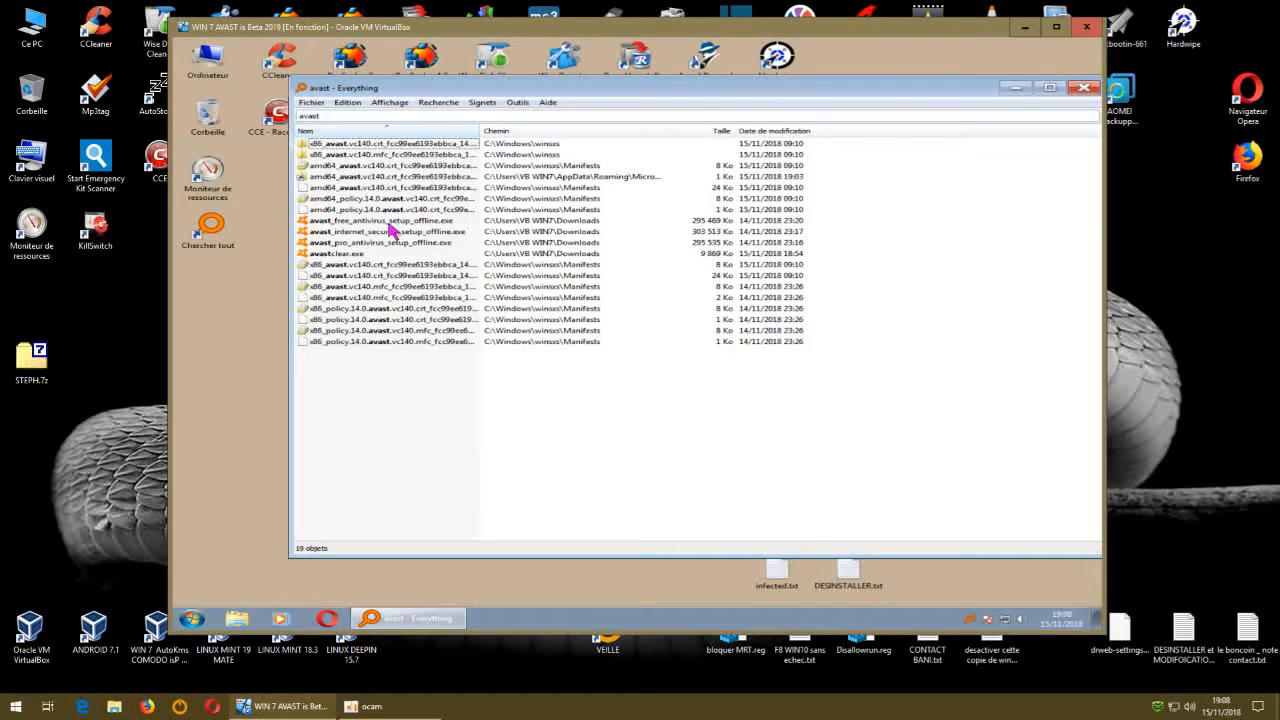
Delete the amd64_avast.vc140.crt shortcut in the Recent folder from the Everything search results.
{"action": "right_click", "coordinate": [205, 113]}
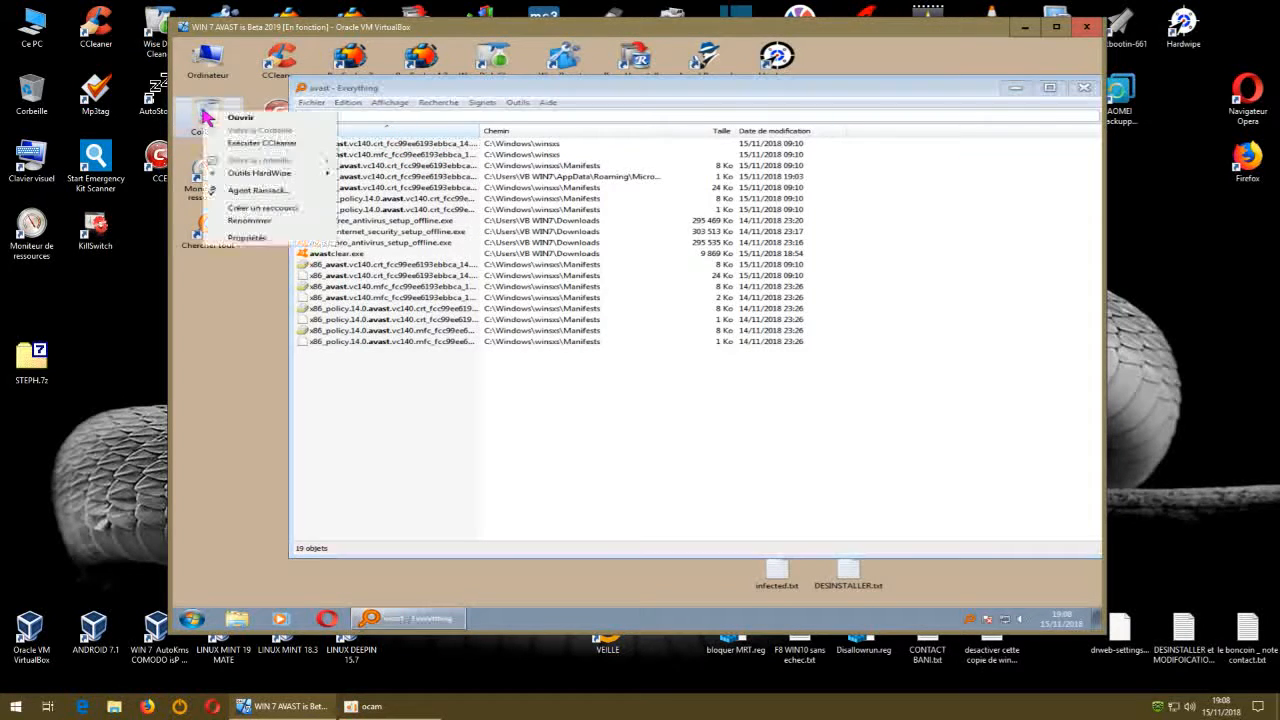
{"action": "left_click", "coordinate": [320, 352]}
{"action": "right_click", "coordinate": [325, 178]}
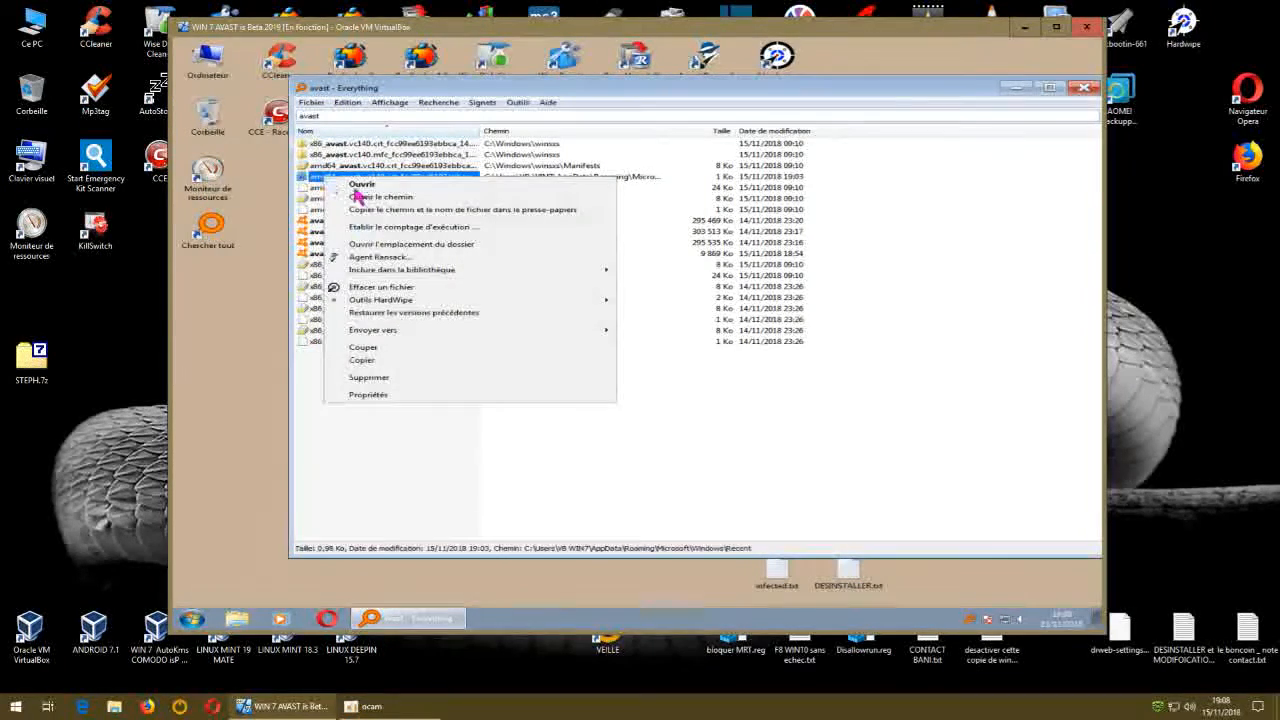
{"action": "left_click", "coordinate": [385, 378]}
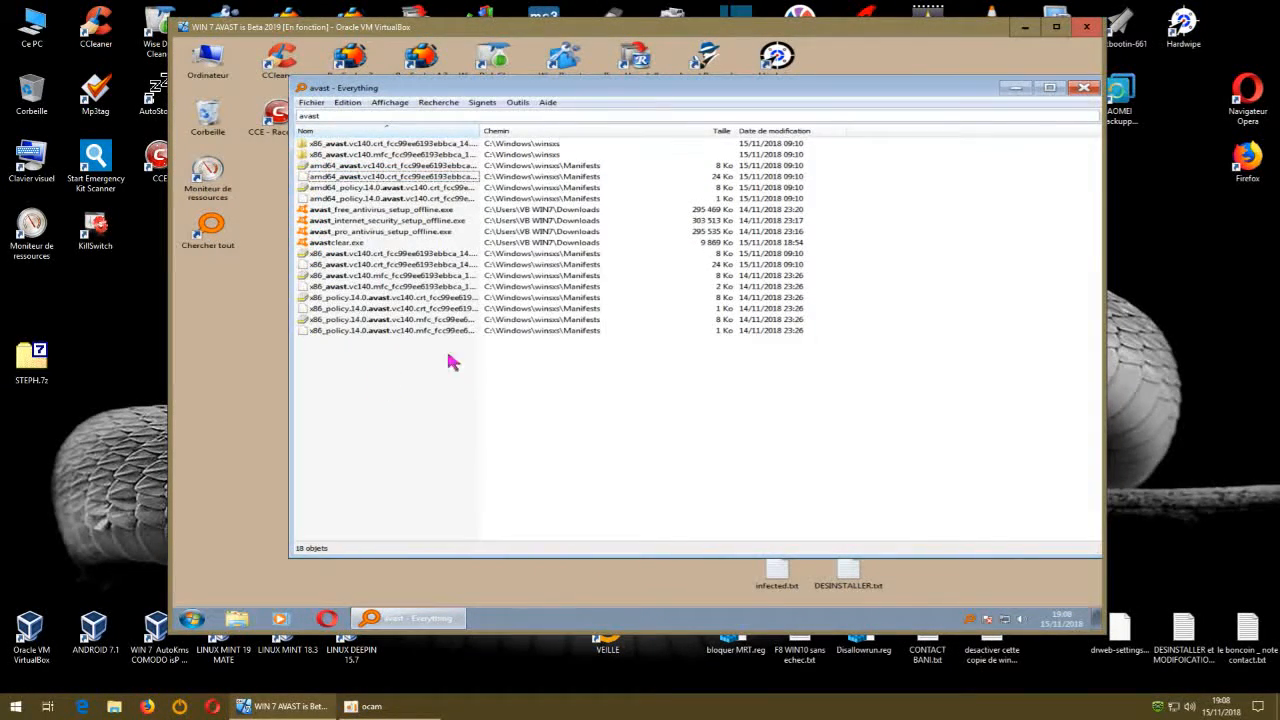
Try to delete the first amd64_policy.14.0.avast.vc140.crt file in winsxs\Manifests from the Everything search results.
{"action": "right_click", "coordinate": [340, 187]}
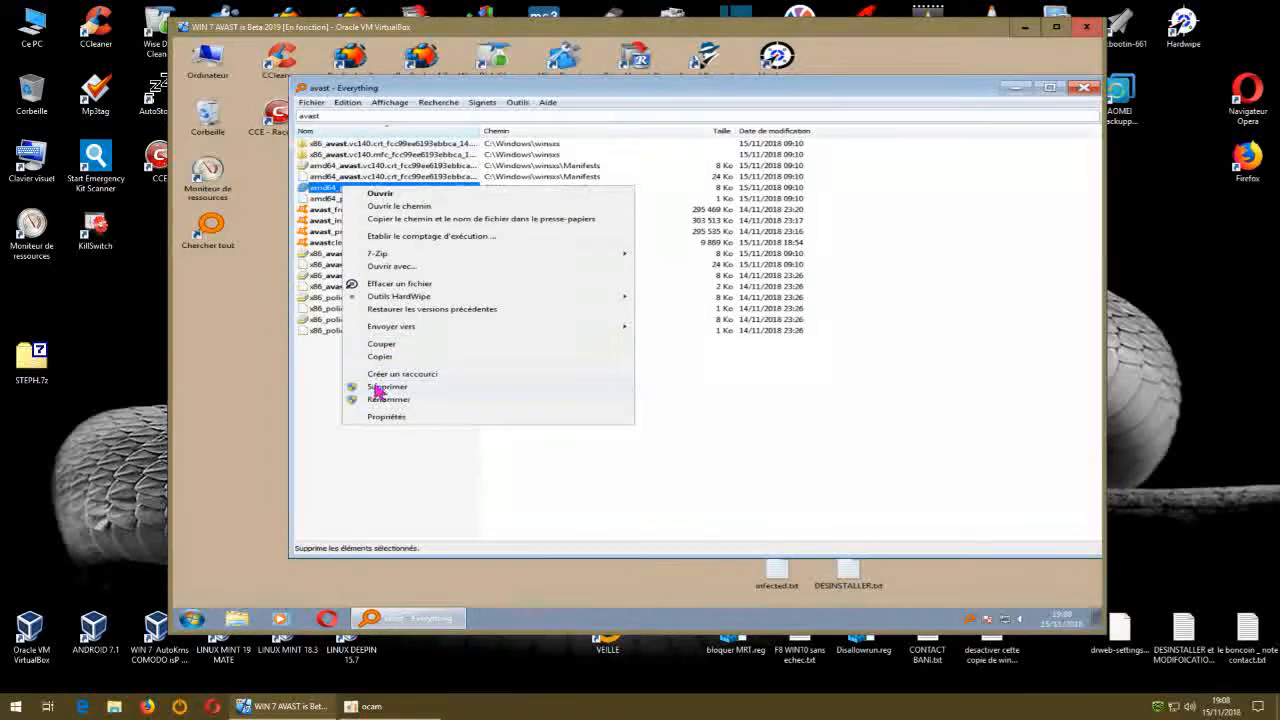
{"action": "left_click", "coordinate": [378, 390]}
{"action": "left_click", "coordinate": [766, 393]}
{"action": "left_click", "coordinate": [545, 447]}
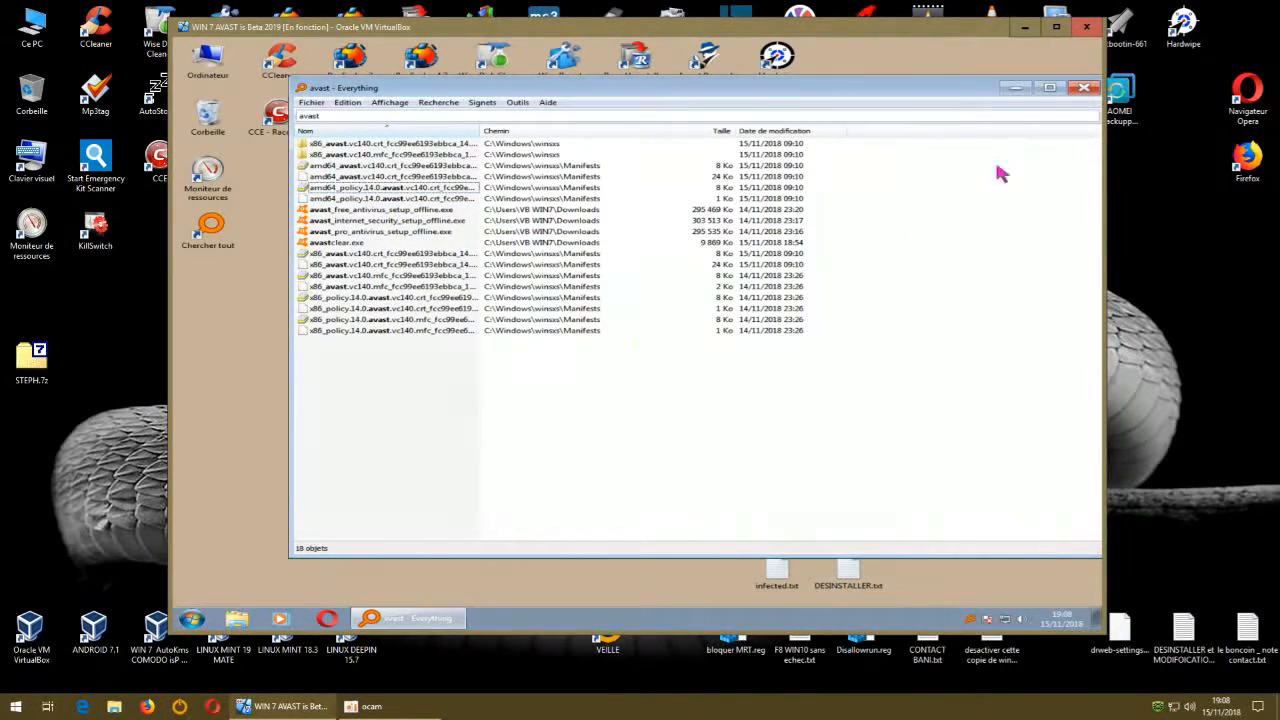
Close the Everything search window and permanently empty the virtual machine's Recycle Bin.
{"action": "left_click", "coordinate": [1085, 89]}
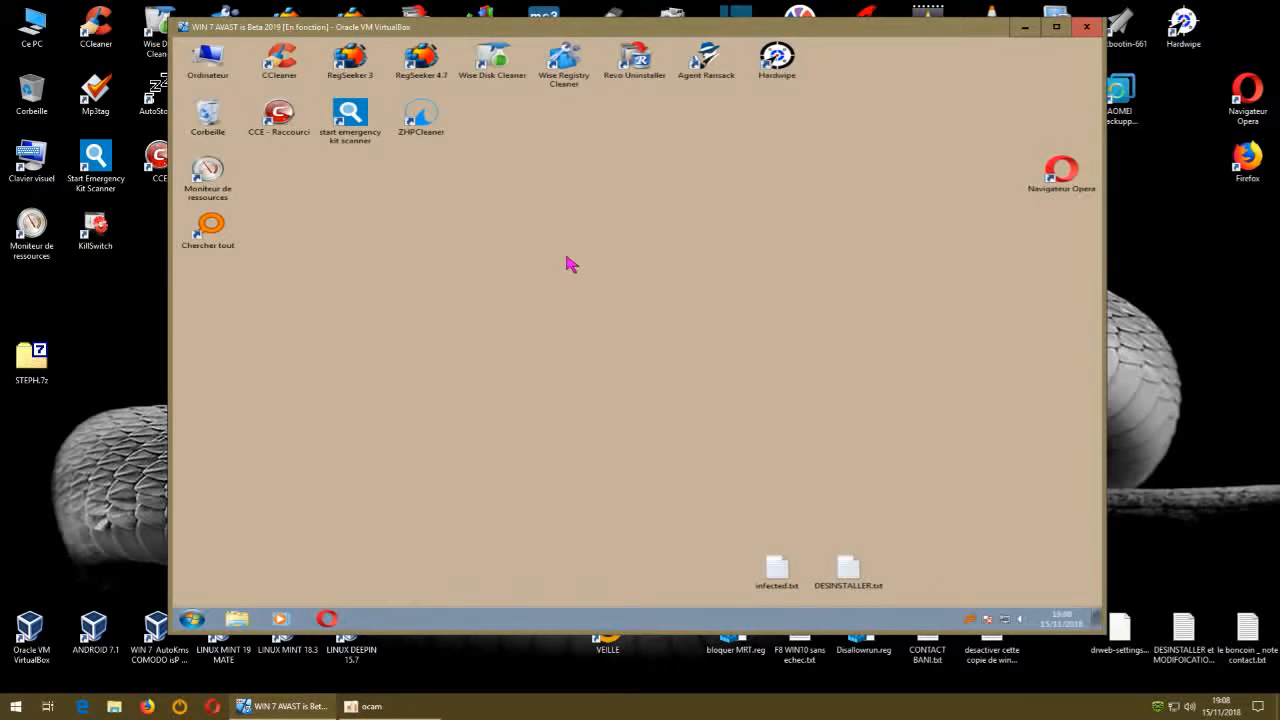
{"action": "right_click", "coordinate": [210, 118]}
{"action": "left_click", "coordinate": [263, 138]}
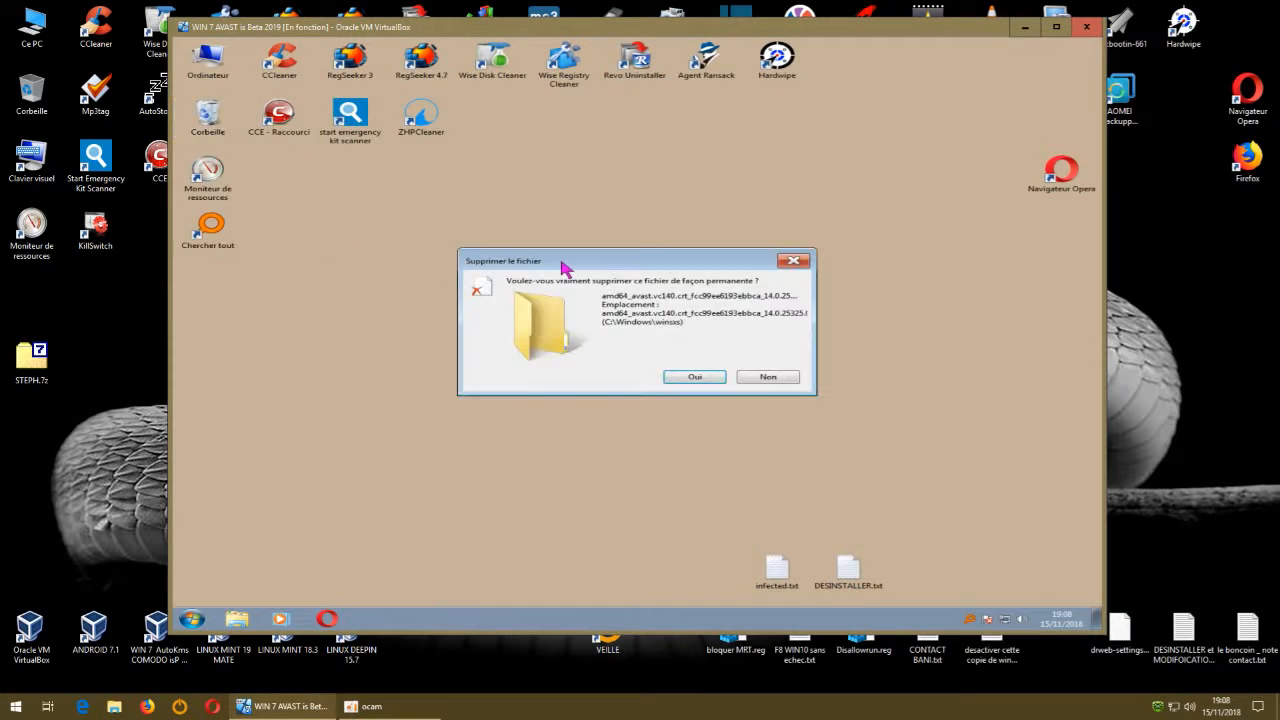
{"action": "left_click", "coordinate": [680, 377]}
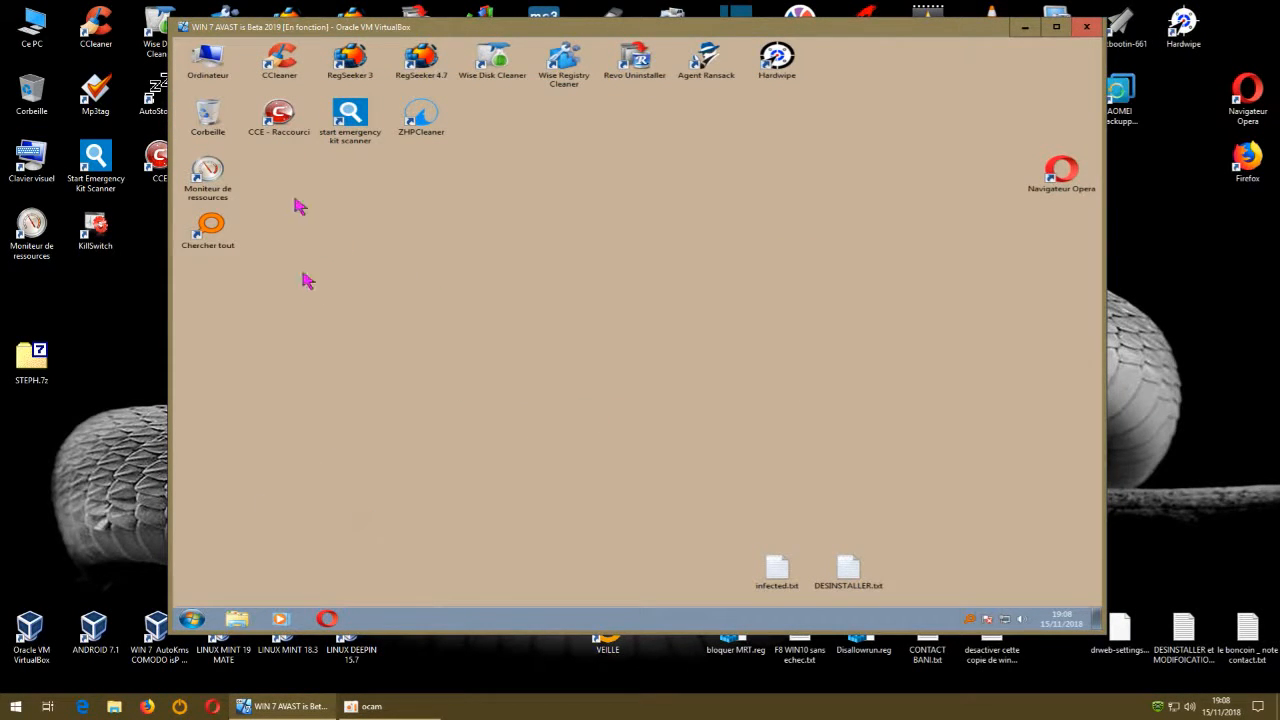
Search the virtual machine's programs for "planificateur", open the Planificateur de tâches and dismiss its startup message.
{"action": "left_click", "coordinate": [193, 619]}
{"action": "left_click", "coordinate": [205, 588]}
{"action": "type", "text": "pl"}
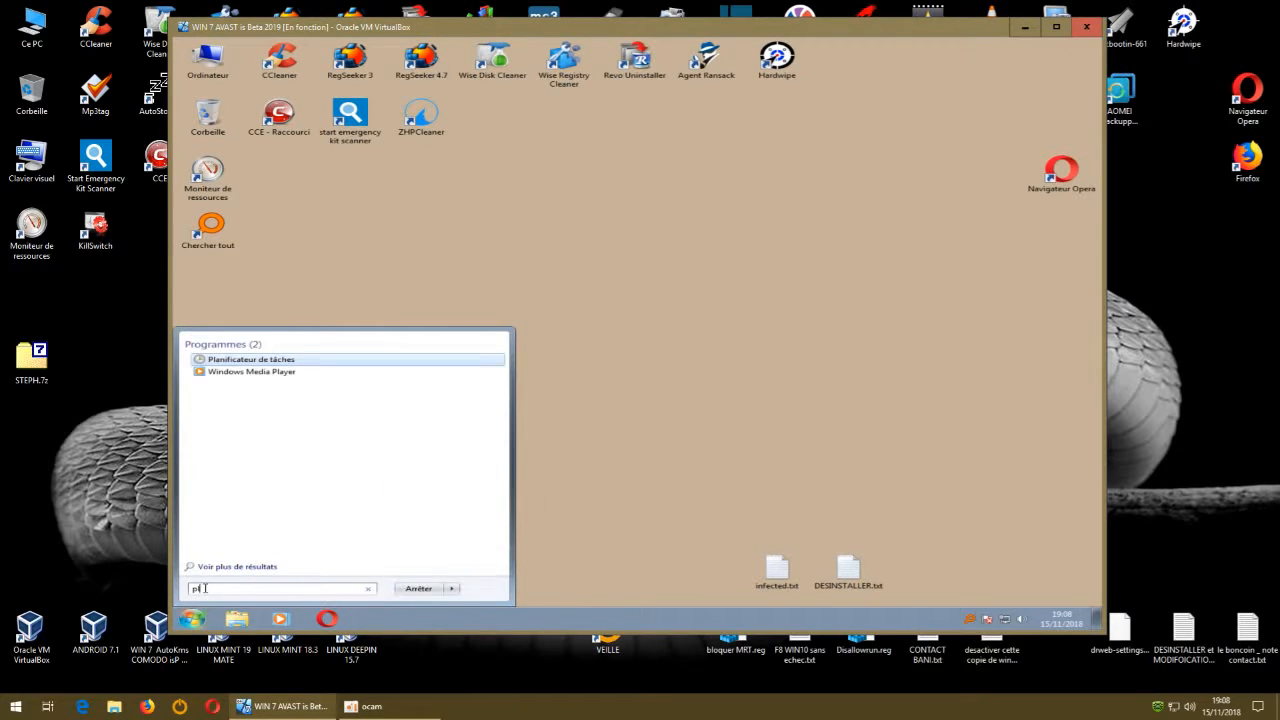
{"action": "type", "text": "anificateur"}
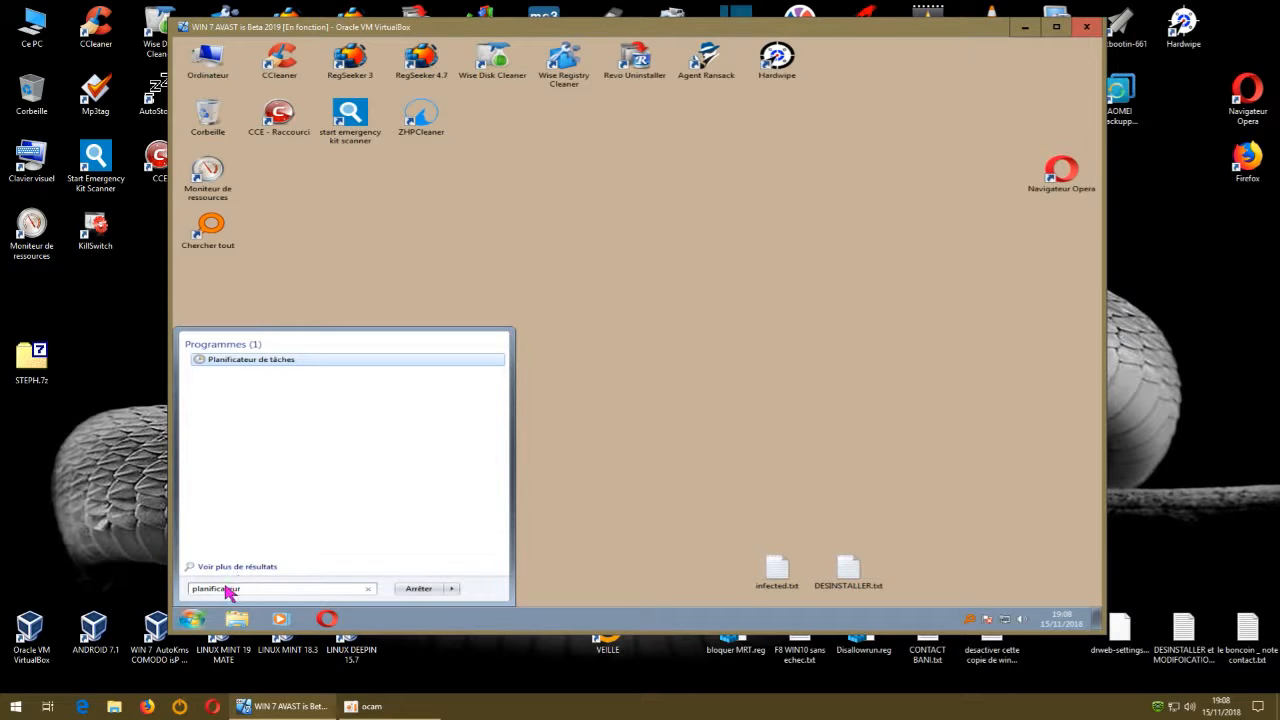
{"action": "left_click", "coordinate": [277, 361]}
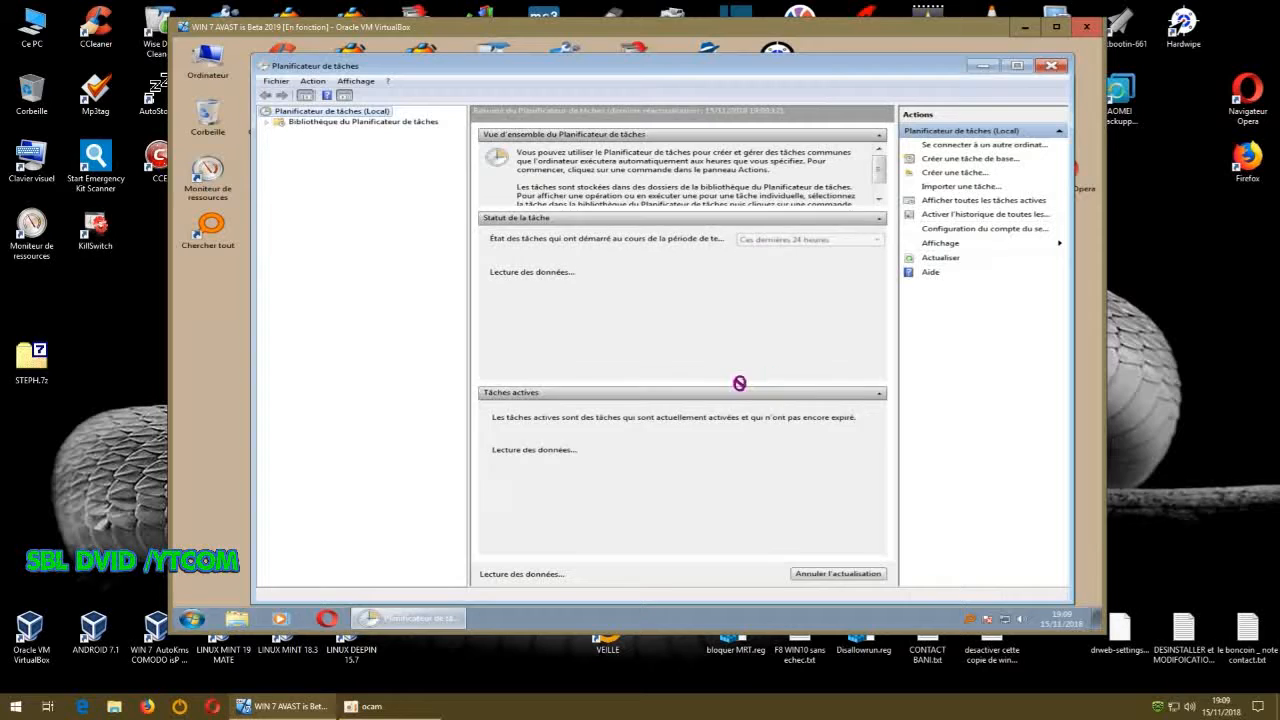
{"action": "left_click", "coordinate": [778, 378]}
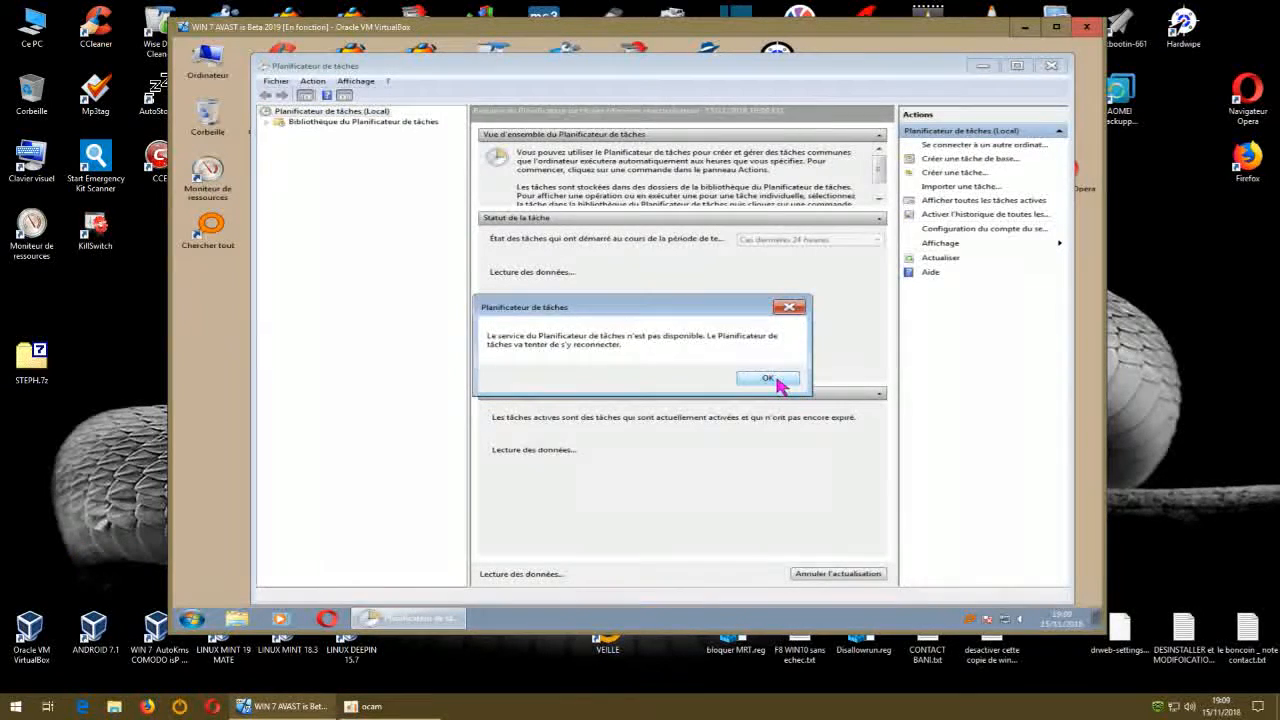
{"action": "left_click", "coordinate": [779, 381]}
{"action": "left_click", "coordinate": [779, 381]}
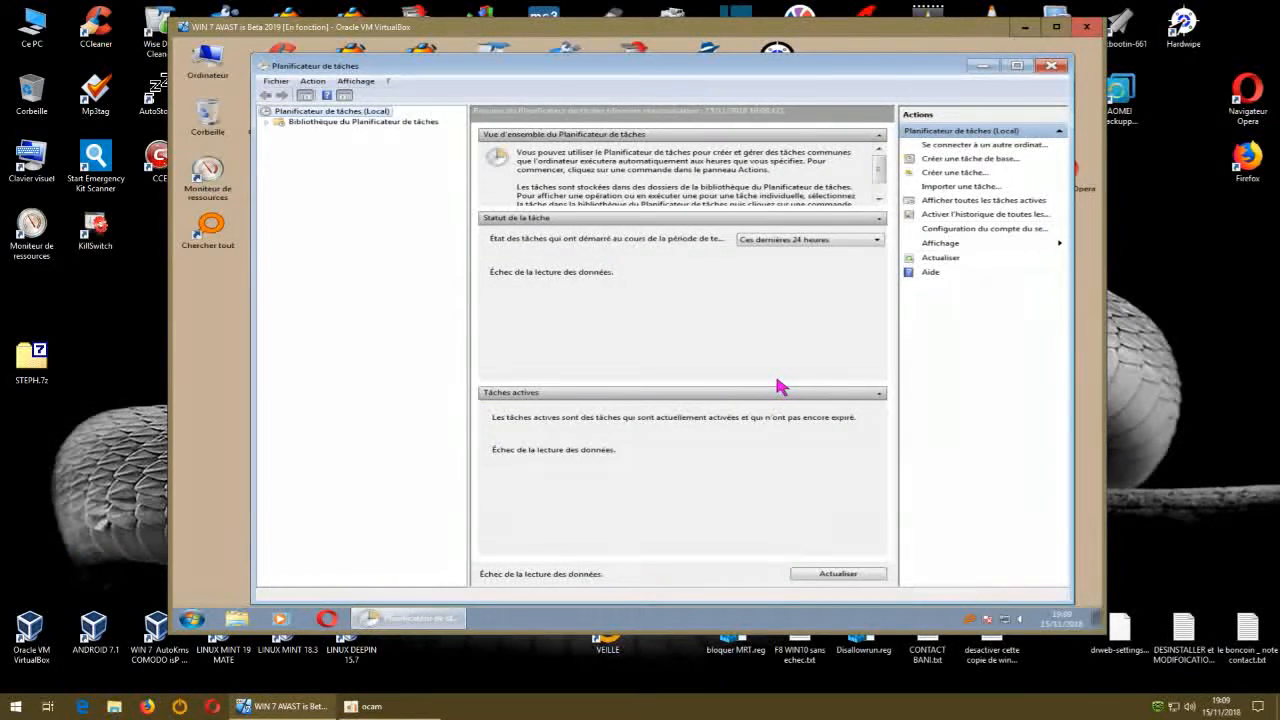
Examine the Task Scheduler library, expanding its Microsoft and Windows folders, for remaining Avast scheduled tasks.
{"action": "left_click", "coordinate": [307, 124]}
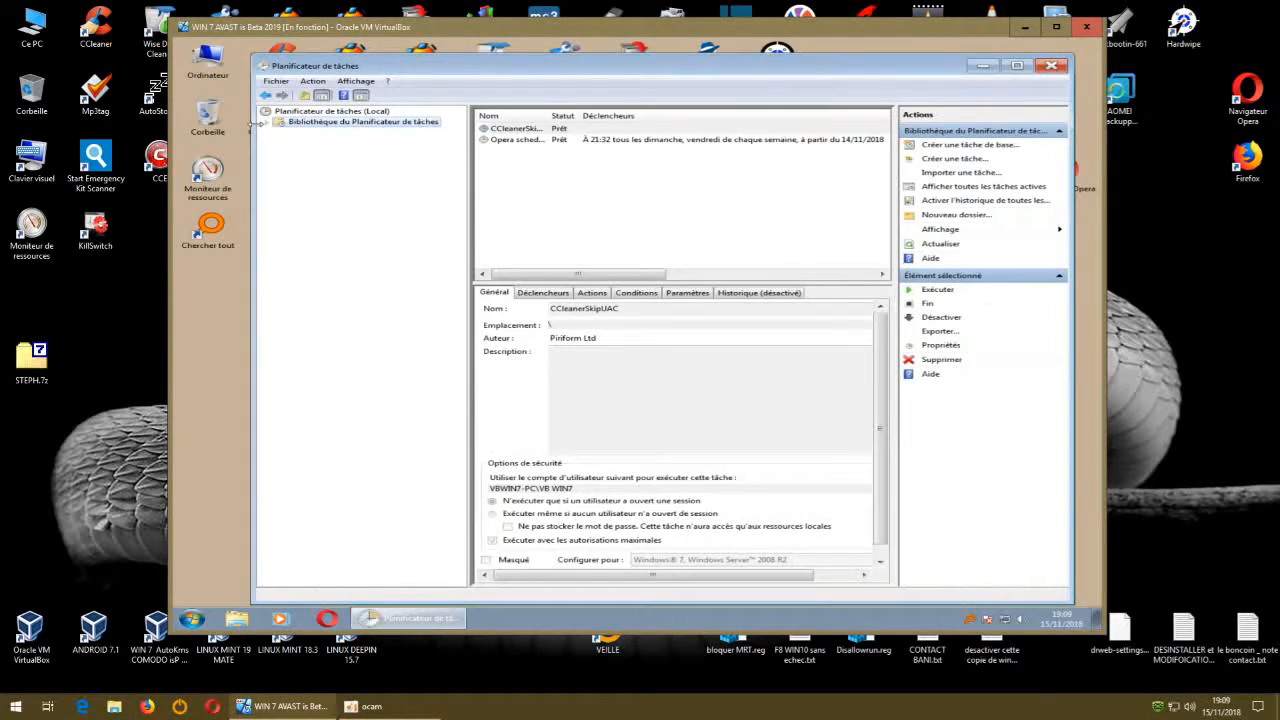
{"action": "left_click", "coordinate": [267, 121]}
{"action": "left_click", "coordinate": [280, 132]}
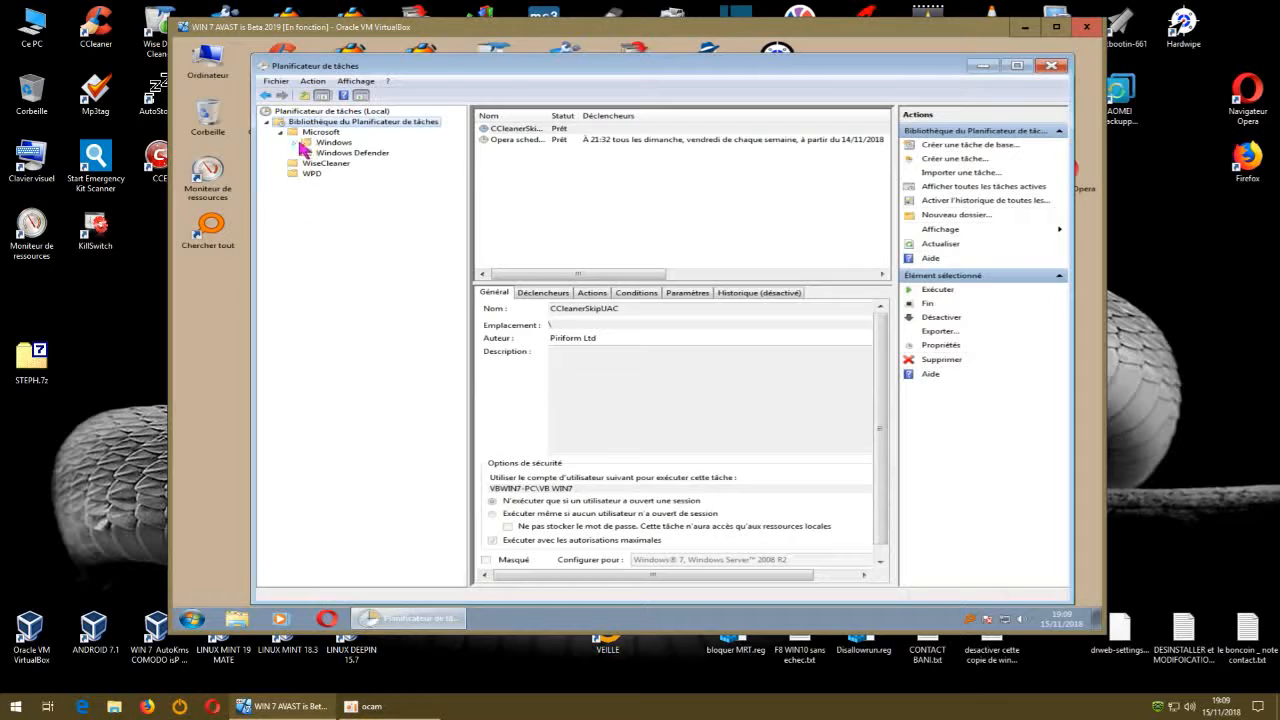
{"action": "left_click", "coordinate": [294, 142]}
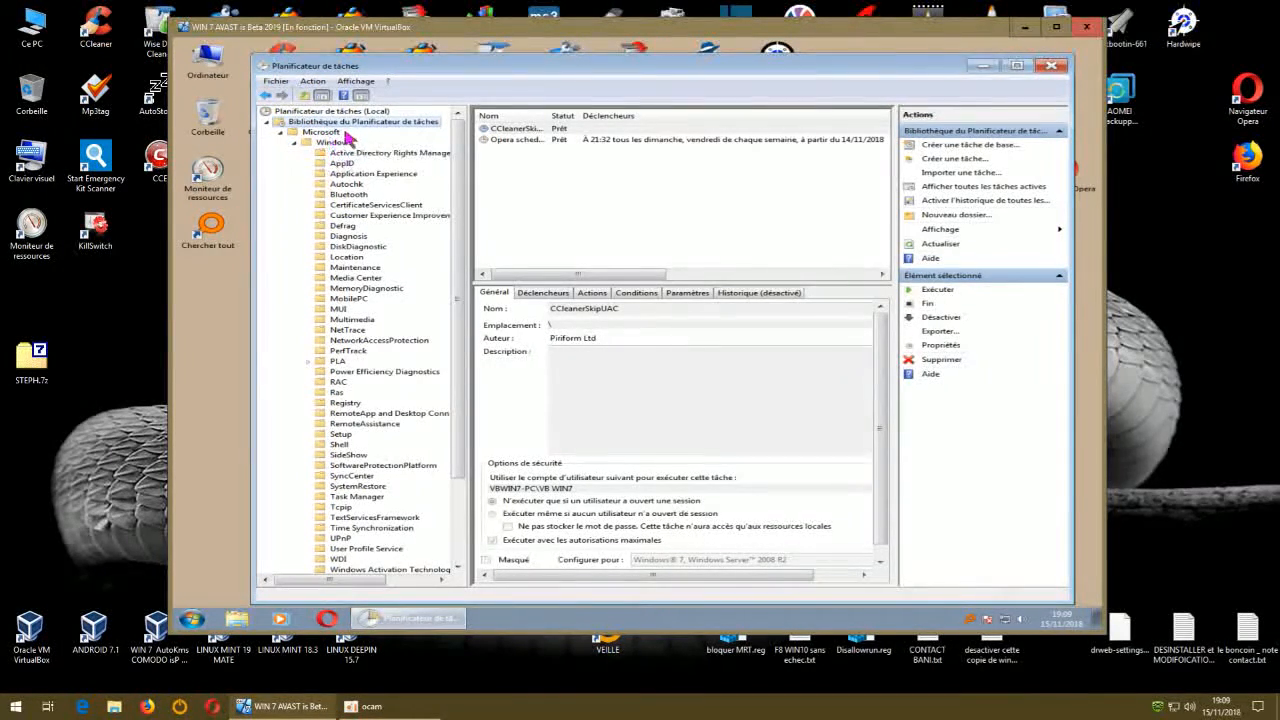
{"action": "left_click_drag", "start_coordinate": [714, 71], "coordinate": [672, 479]}
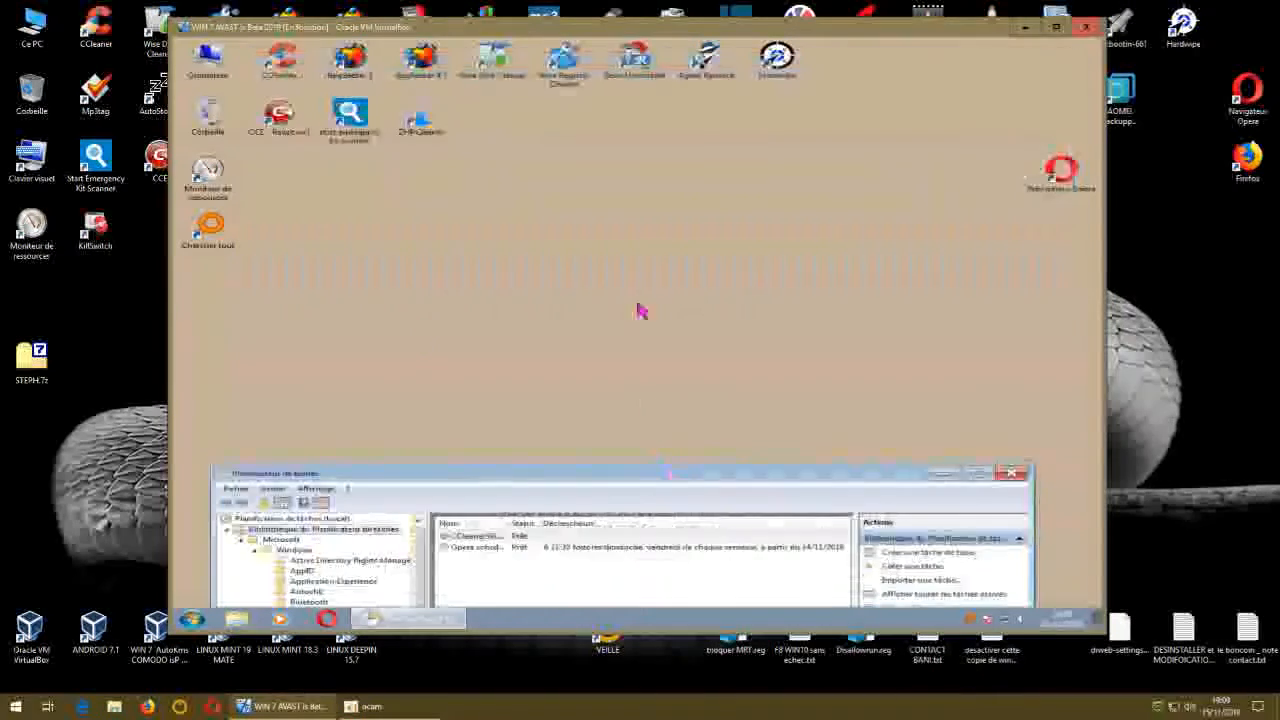
{"action": "left_click_drag", "start_coordinate": [580, 474], "coordinate": [598, 292]}
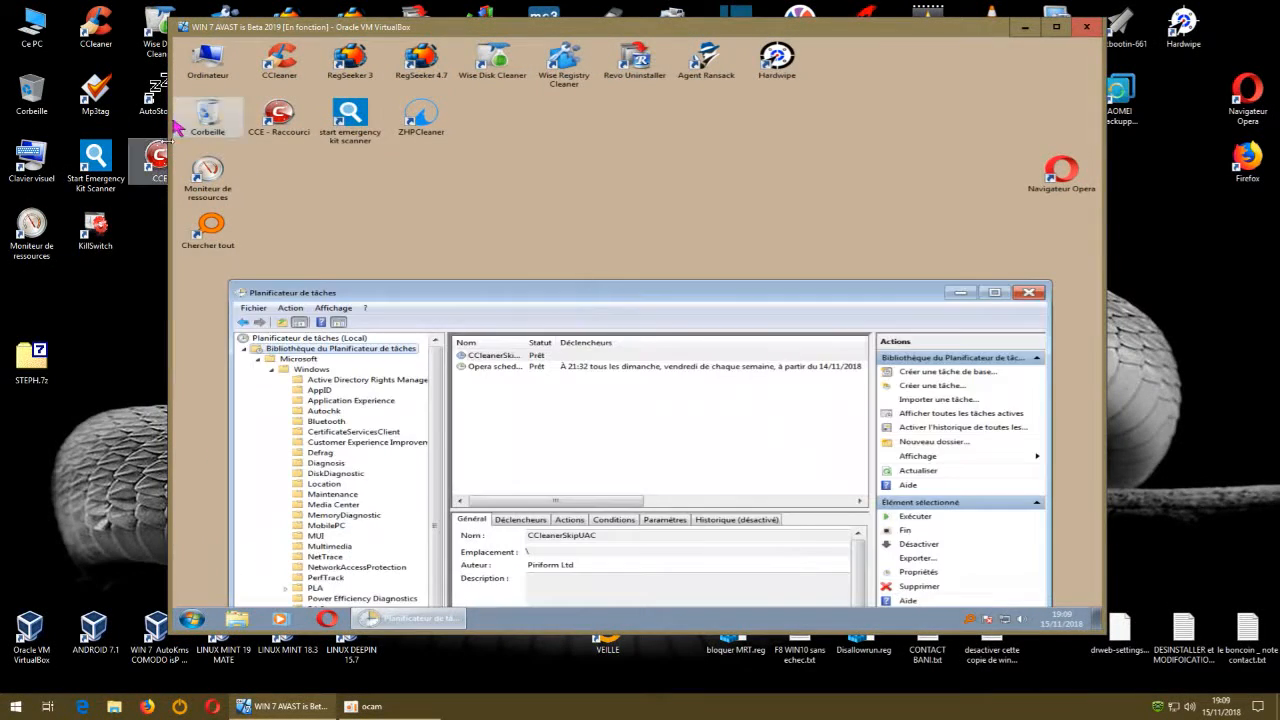
{"action": "left_click_drag", "start_coordinate": [587, 224], "coordinate": [585, 70]}
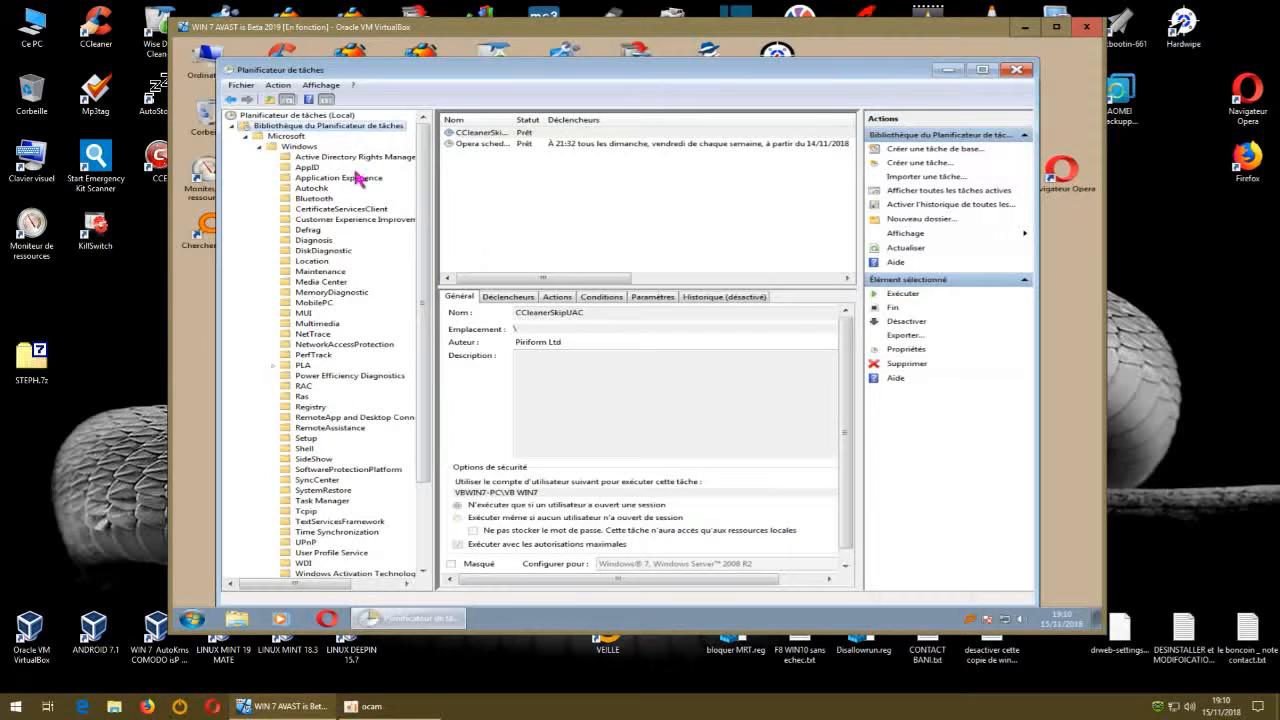
{"action": "left_click", "coordinate": [253, 213]}
Close the Task Scheduler and quit the Everything background process in the virtual machine.
{"action": "left_click", "coordinate": [1017, 71]}
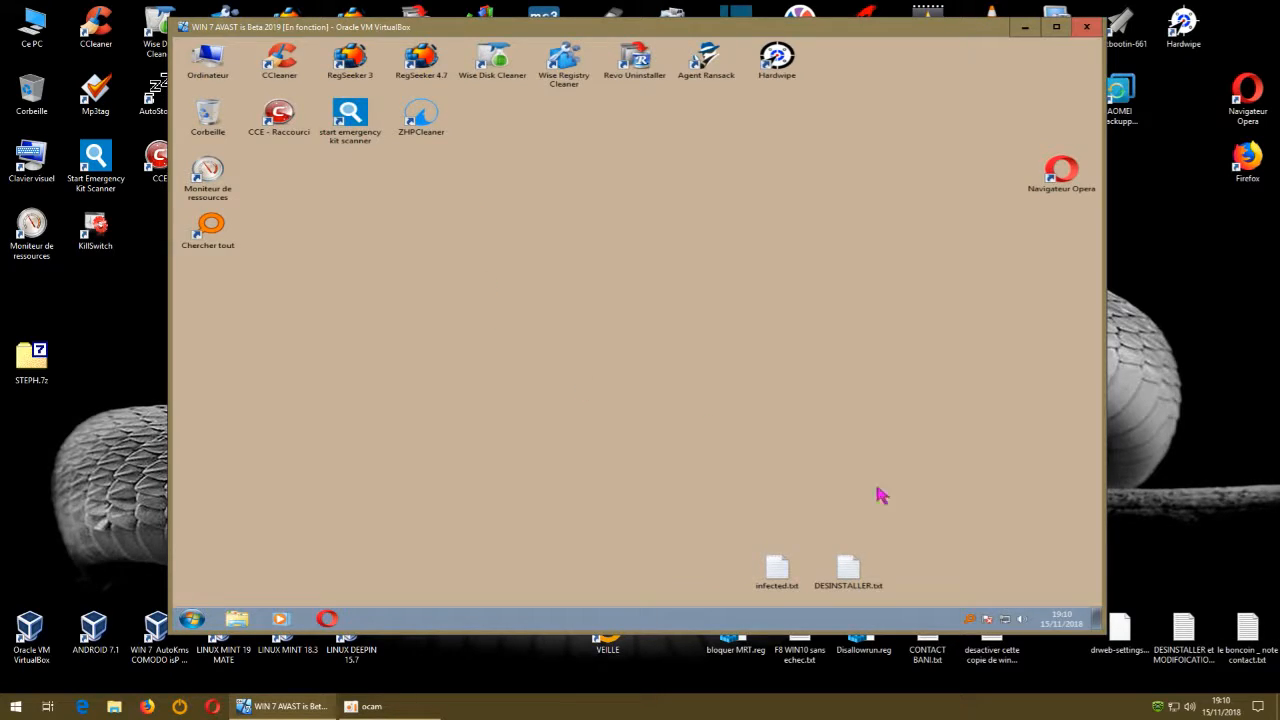
{"action": "right_click", "coordinate": [971, 620]}
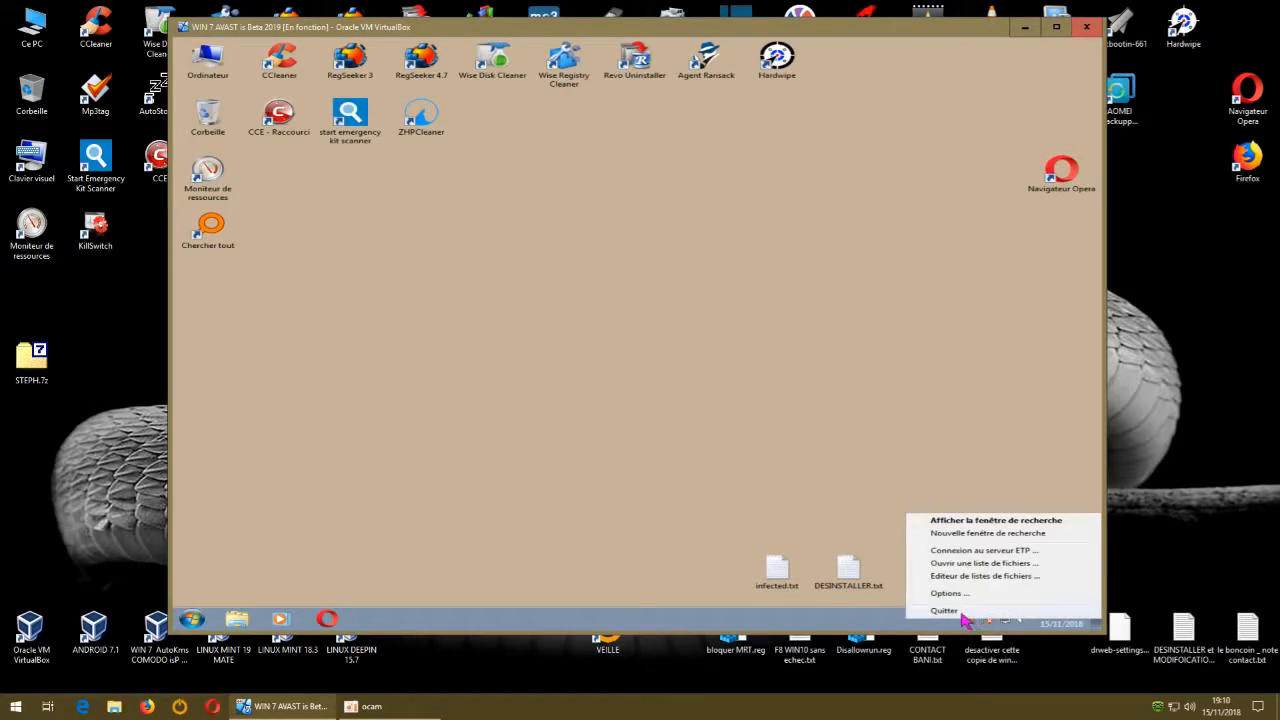
{"action": "left_click", "coordinate": [962, 612]}
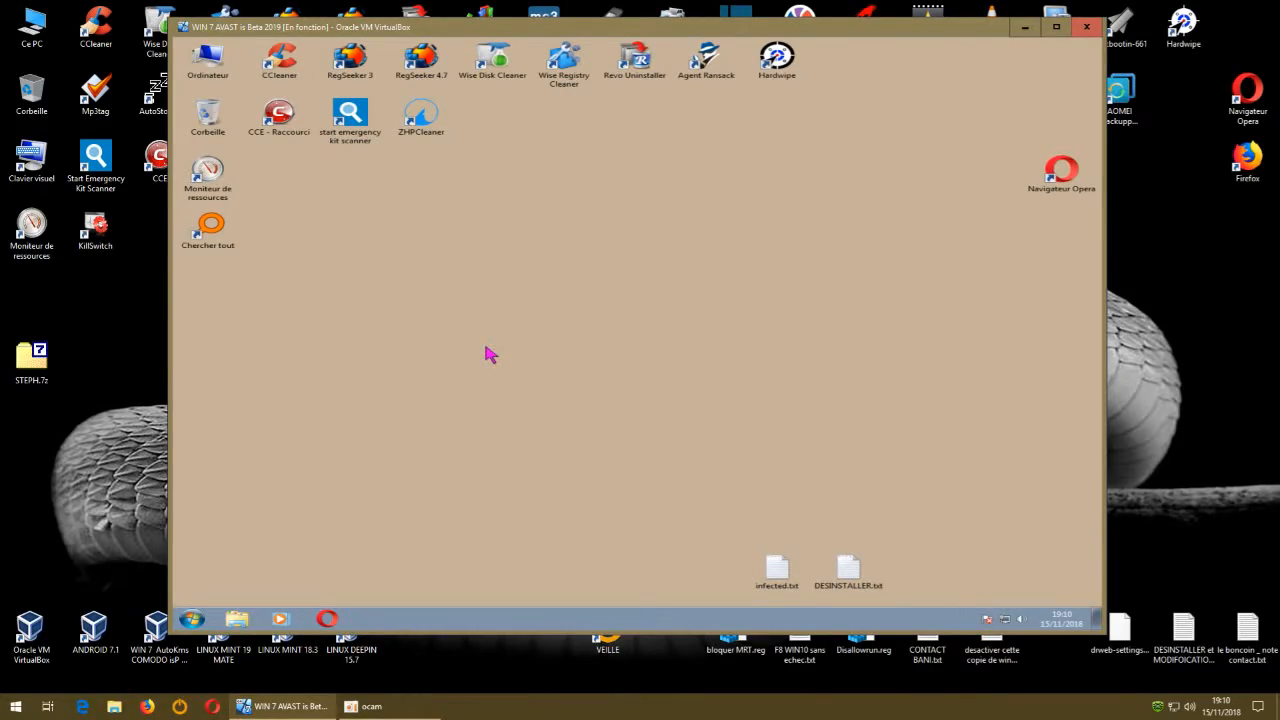